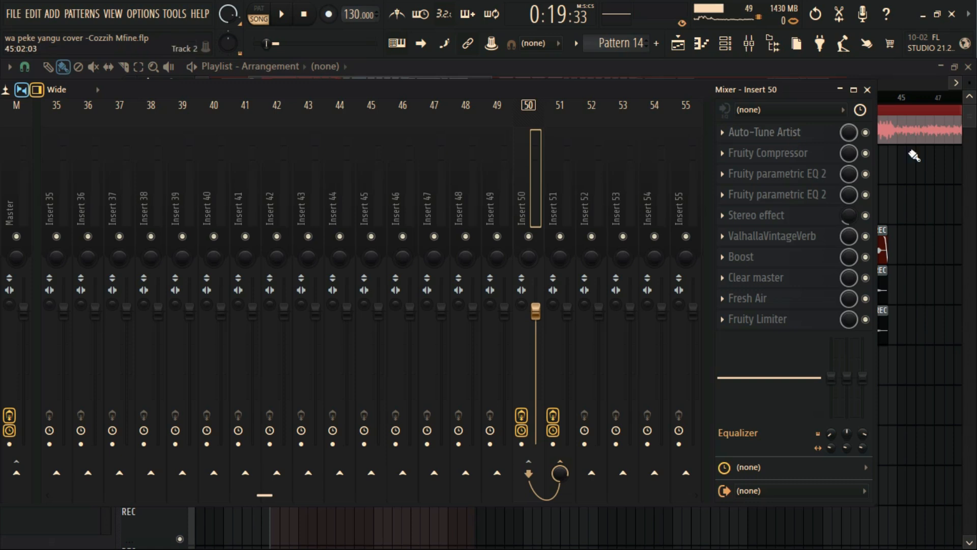
Close the mixer and play the looped section of the vocals with the instrumental.
left_click(868, 90)
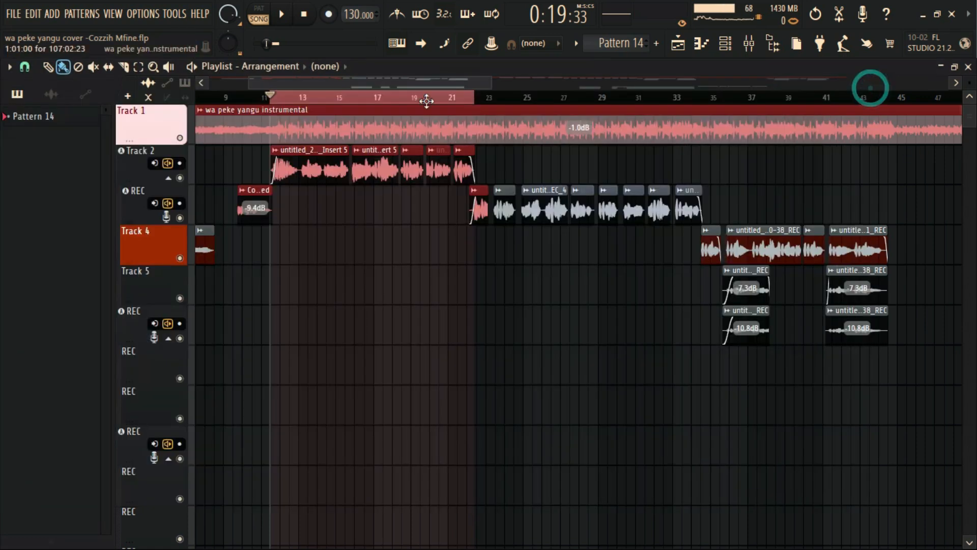
left_click(282, 13)
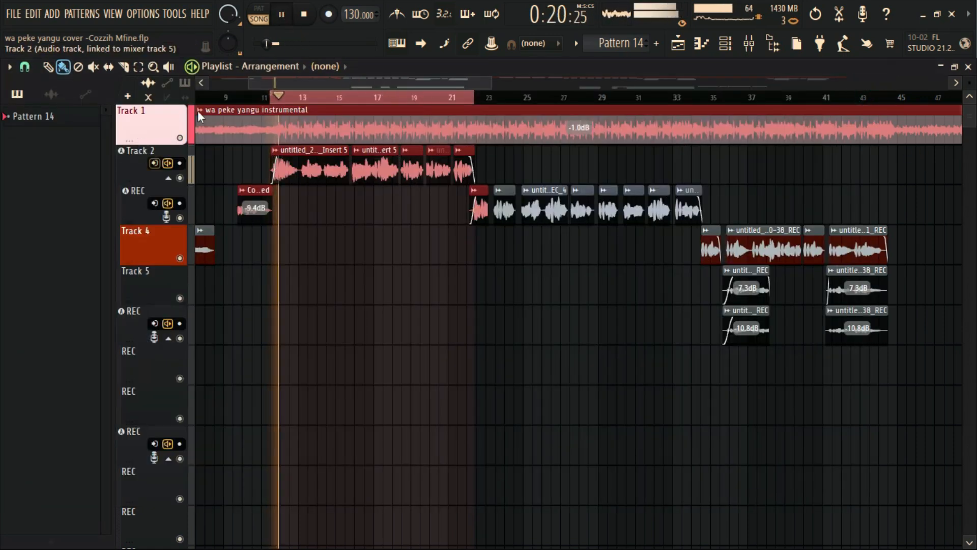
left_click(304, 14)
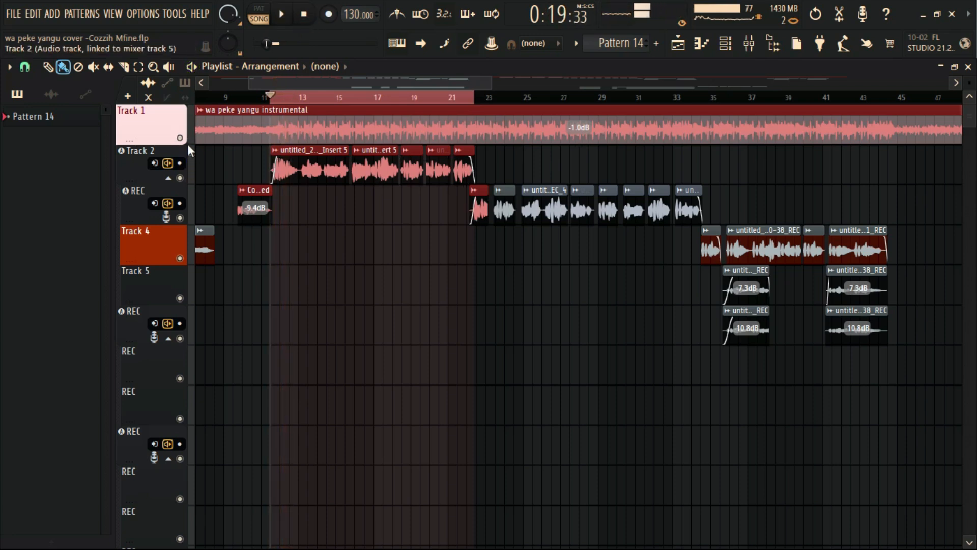
Mute the instrumental on Track 1 and play the looped vocals on their own.
left_click(180, 137)
left_click(283, 16)
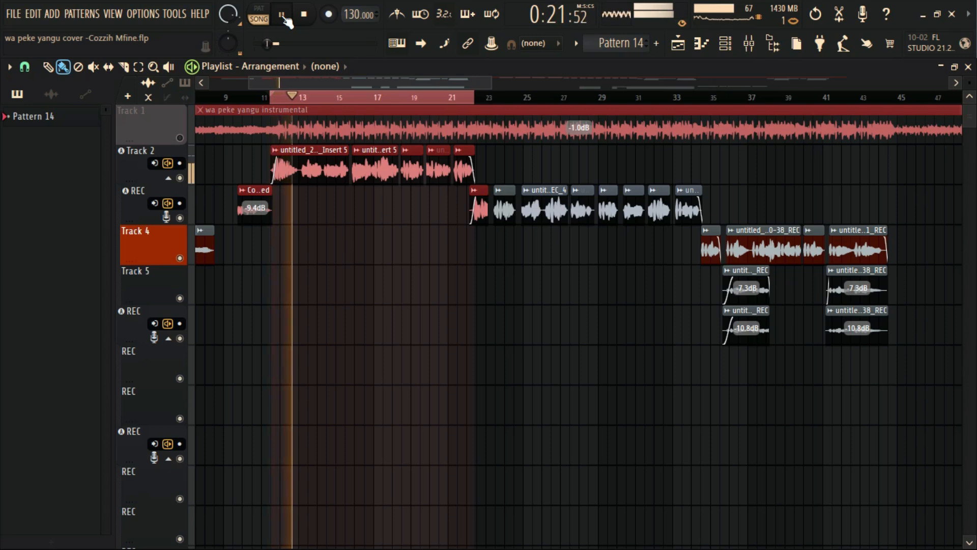
left_click(304, 19)
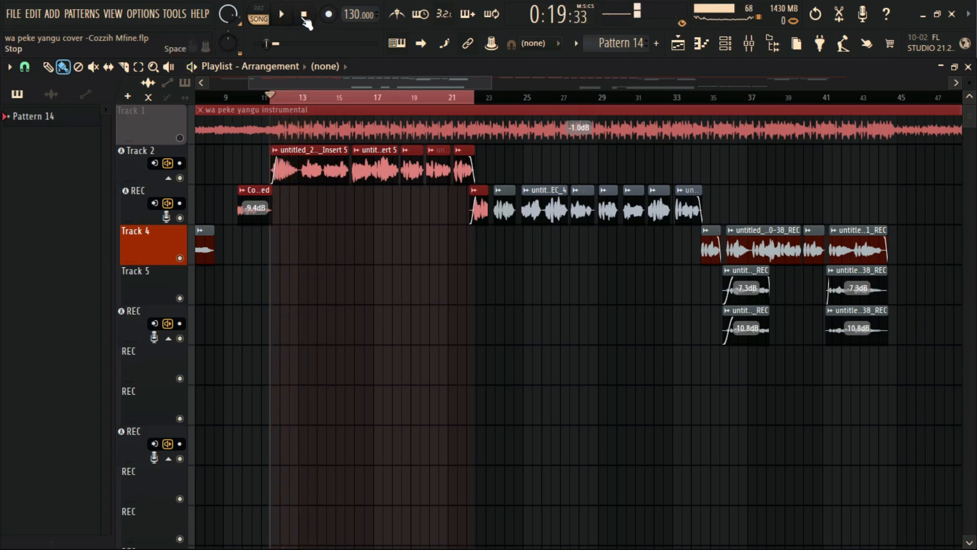
Play the vocals with the mixer open and select Insert 5 to check its level and routing.
left_click(753, 45)
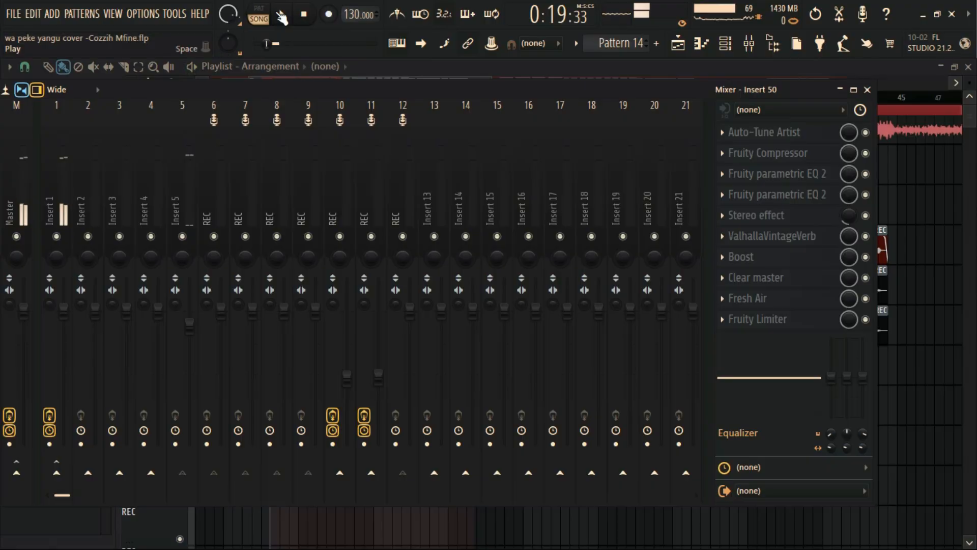
left_click(281, 15)
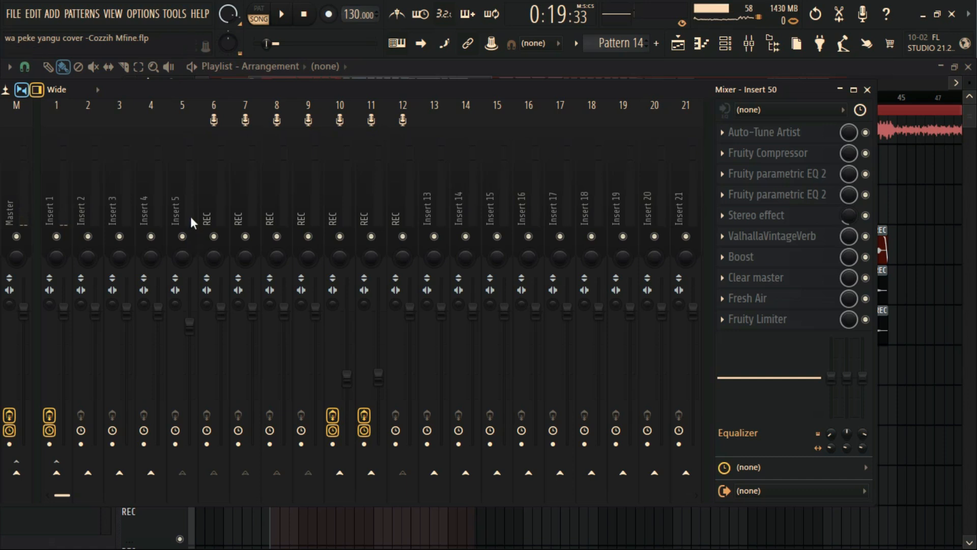
left_click(194, 203)
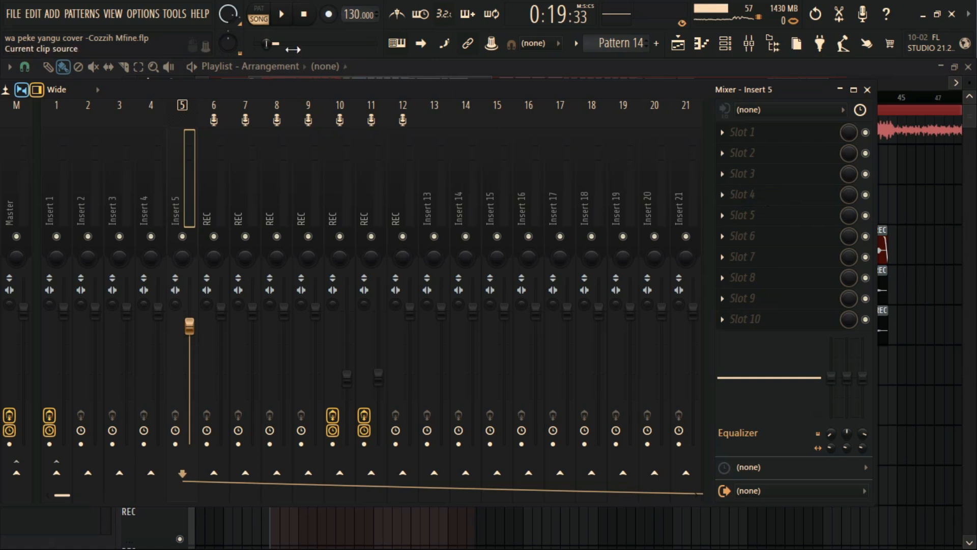
left_click(284, 14)
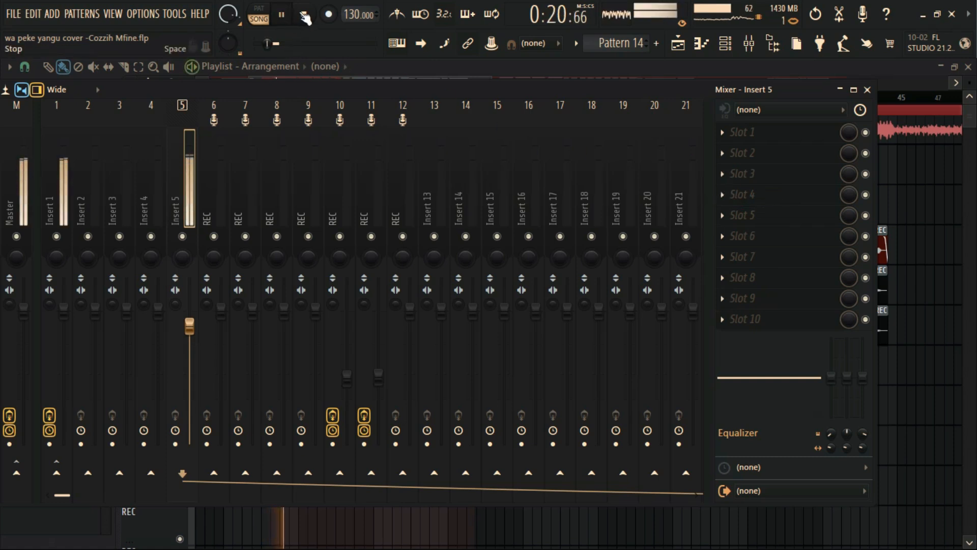
left_click(309, 22)
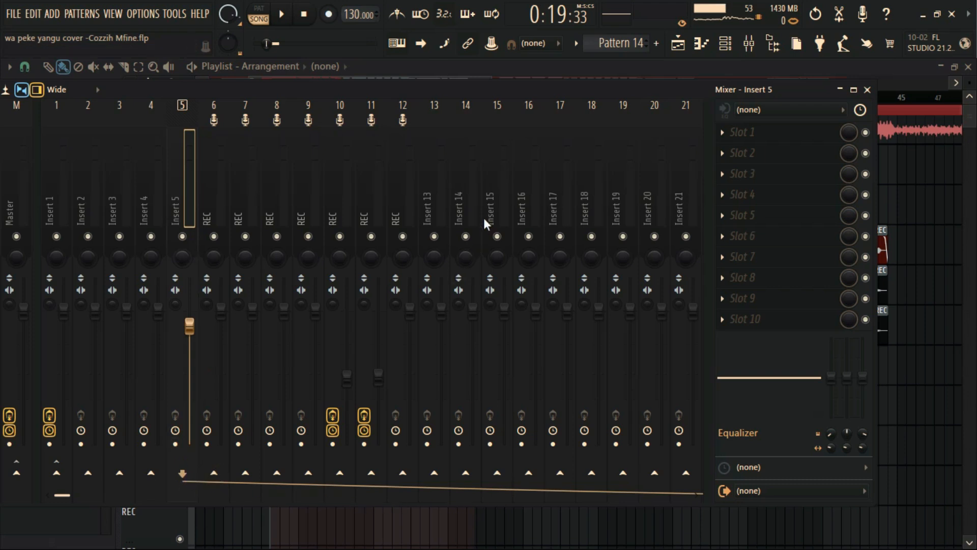
Inspect the effect chains on Insert 50 and Insert 51, including Auto-Tune Artist.
scroll(487, 216, "down", 10)
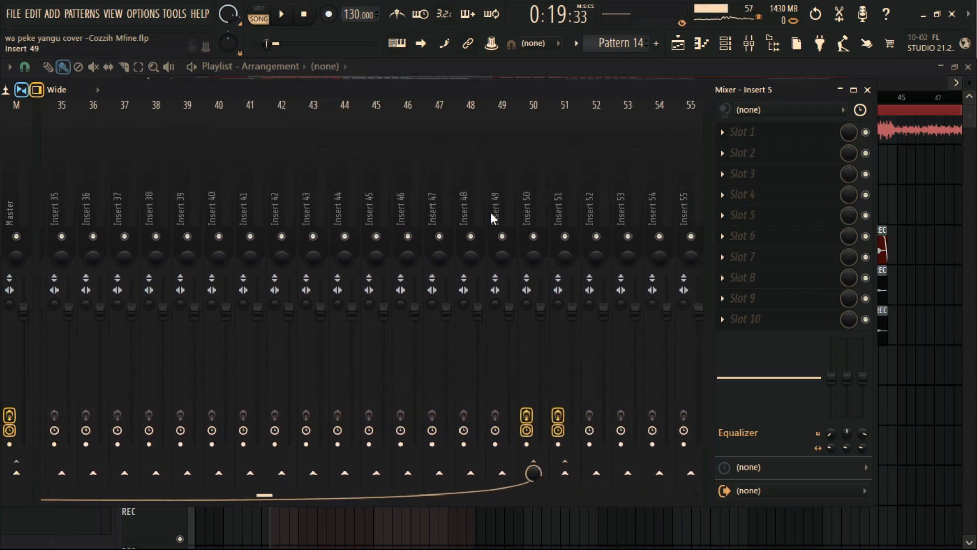
left_click(535, 204)
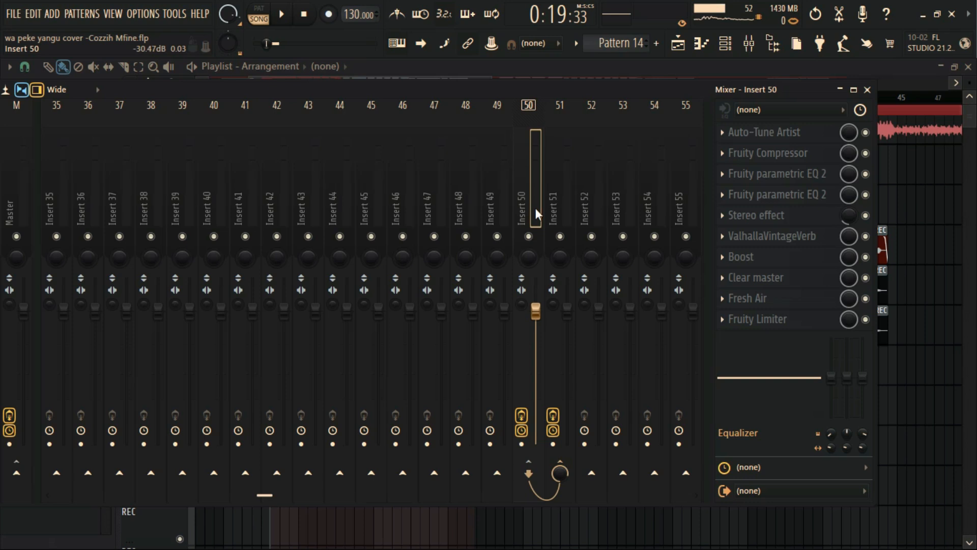
left_click(572, 197)
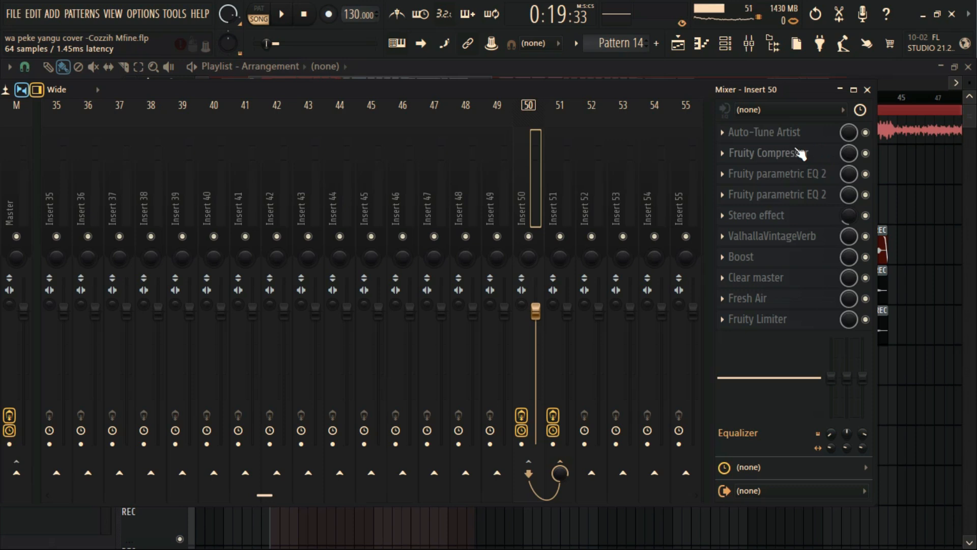
left_click(776, 133)
left_click(575, 193)
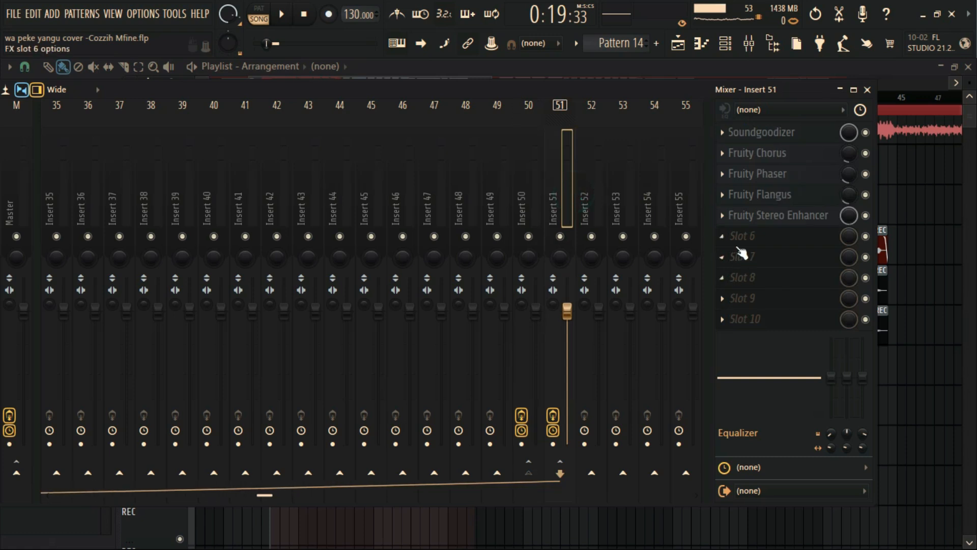
Open the full effect plugin list for slot 6 of Insert 51.
left_click(723, 237)
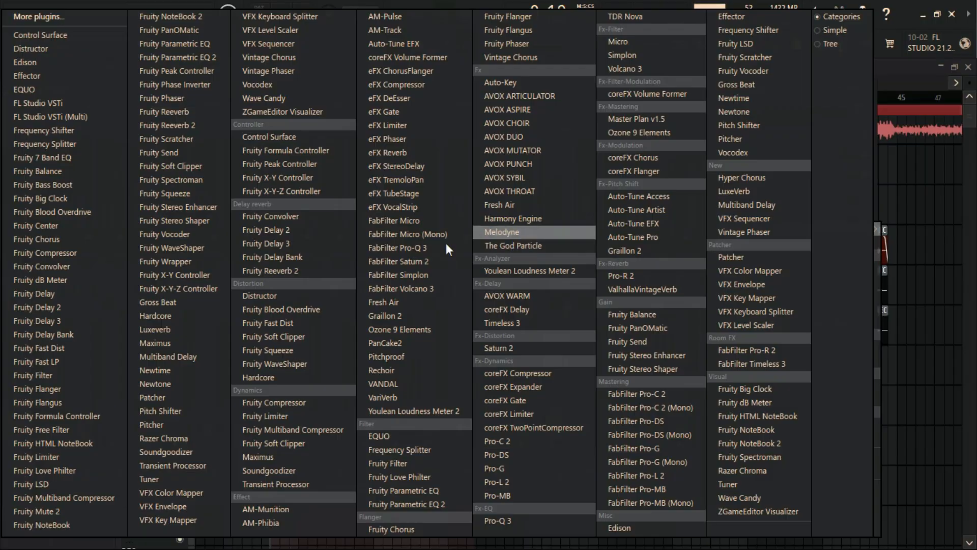
left_click(71, 18)
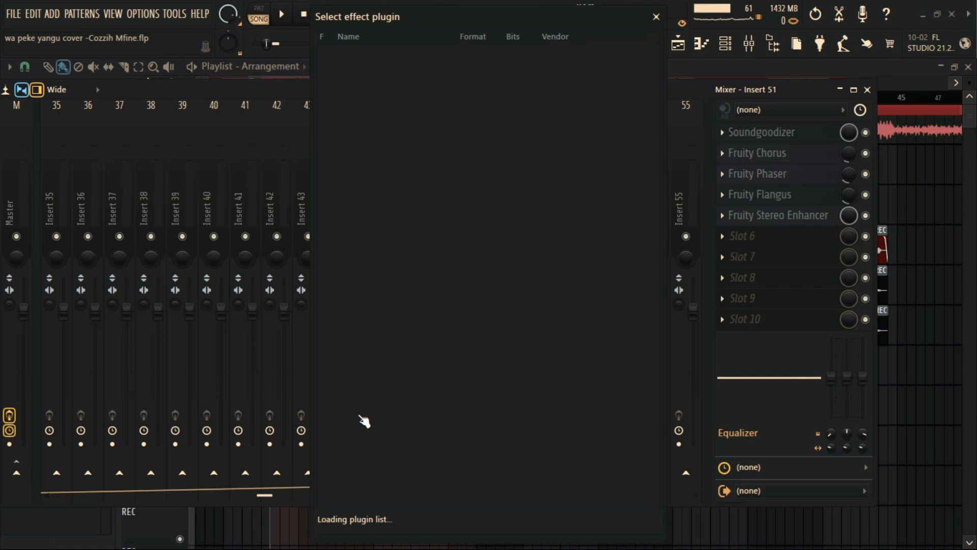
left_click(466, 517)
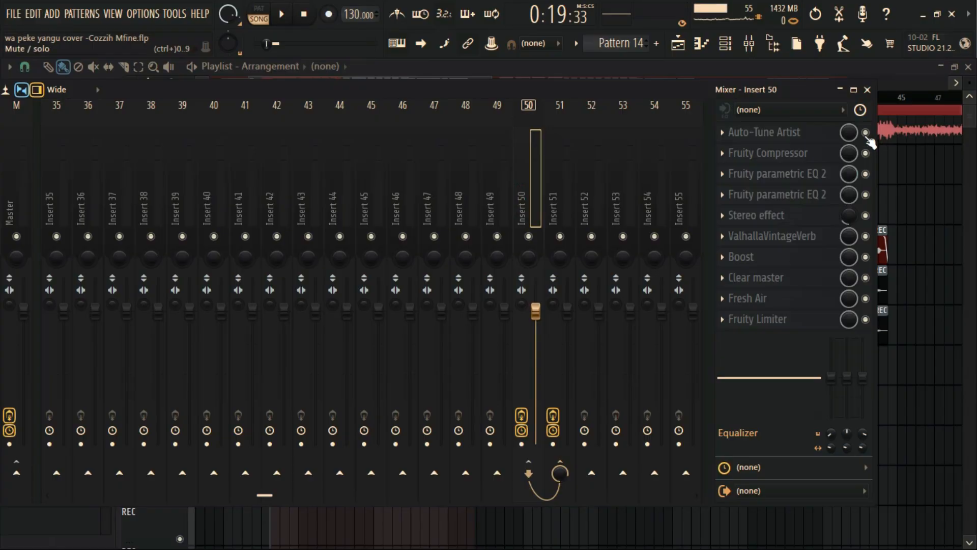
Disable all effects in the vocal chain on Insert 50, from Auto-Tune Artist through Fruity Limiter.
left_click(865, 152)
left_click(866, 134)
left_click(866, 175)
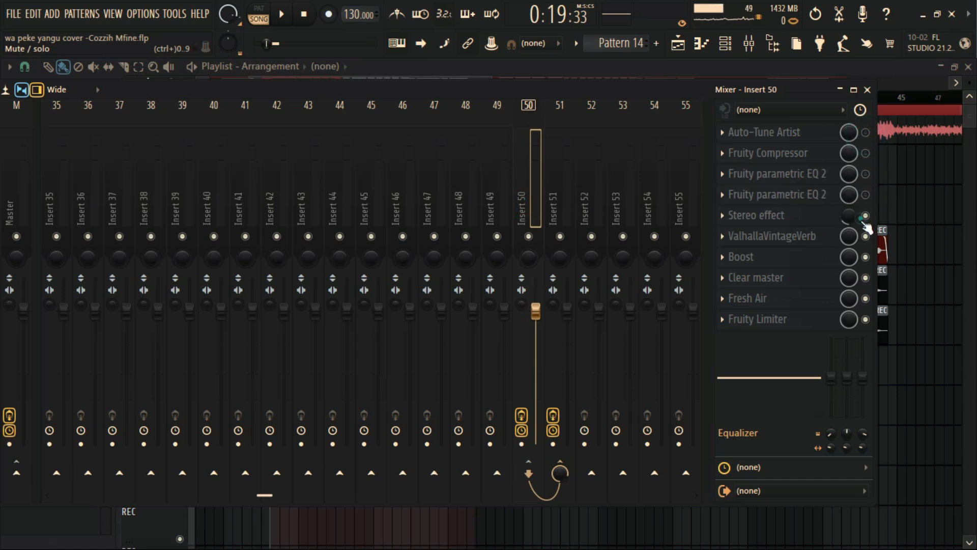
left_click(866, 216)
left_click(866, 236)
left_click(866, 257)
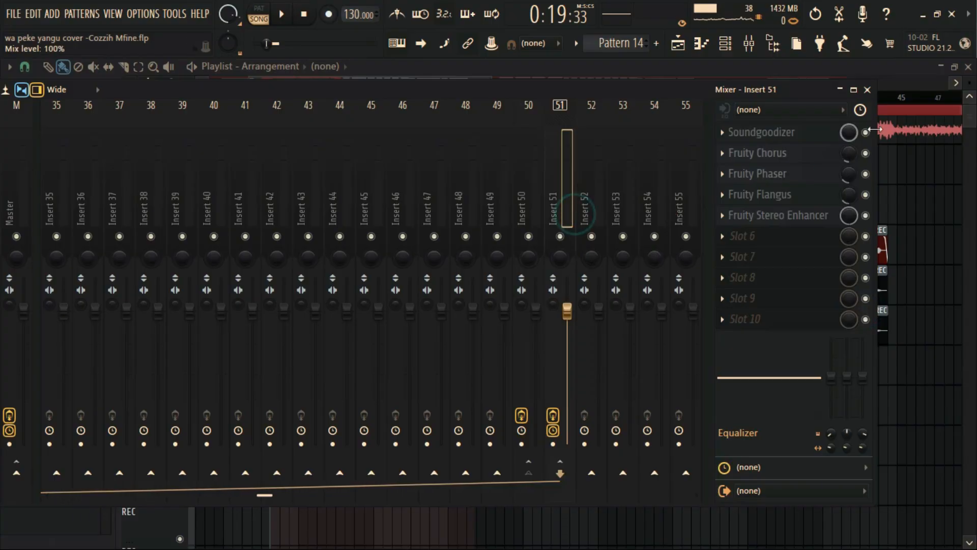
Disable the effects on Insert 51, including Soundgoodizer, Fruity Chorus and Fruity Flangus, and return to Insert 50.
left_click(865, 134)
left_click(864, 154)
left_click(865, 194)
left_click(541, 198)
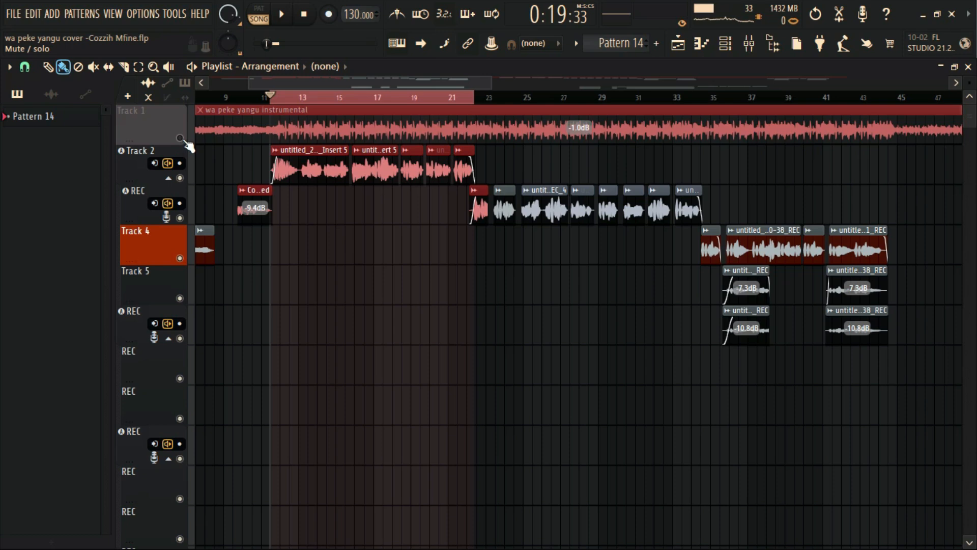
Unmute the instrumental on Track 1 and load Auto-Key into the first effect slot of Insert 5.
left_click(185, 142)
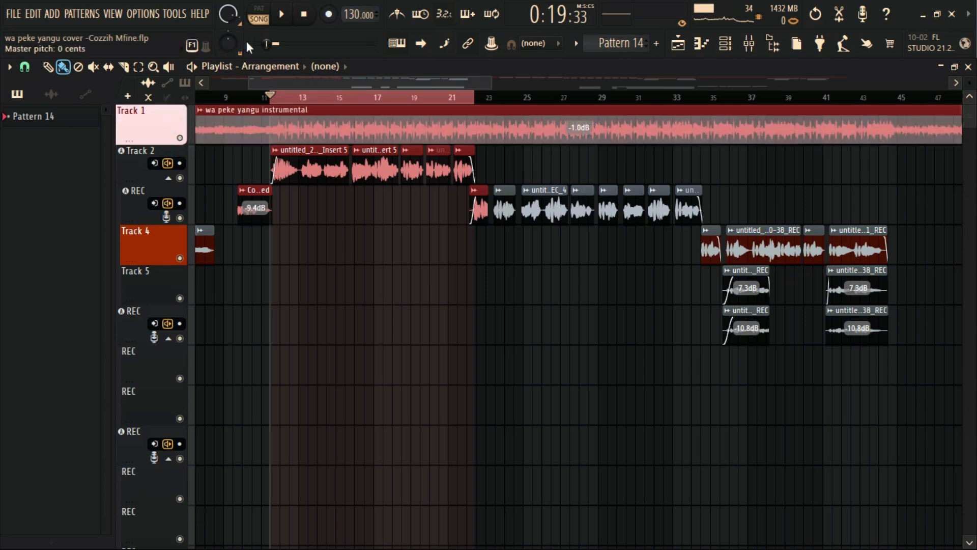
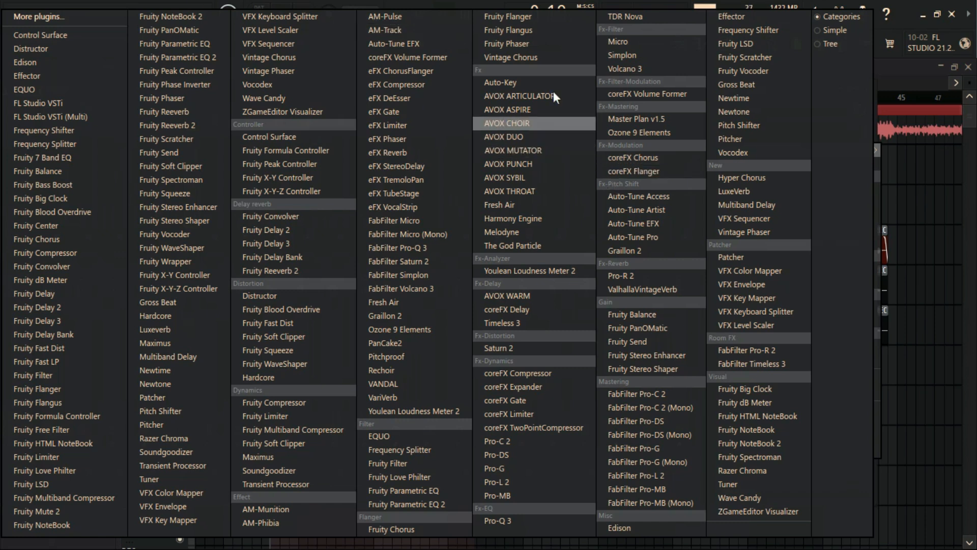
left_click(514, 83)
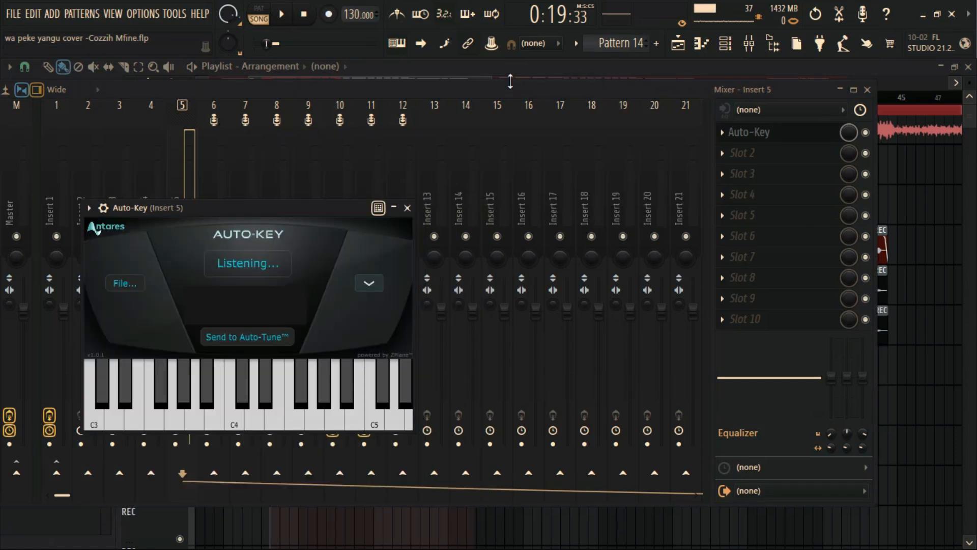
left_click(262, 207)
left_click_drag(285, 209, 413, 161)
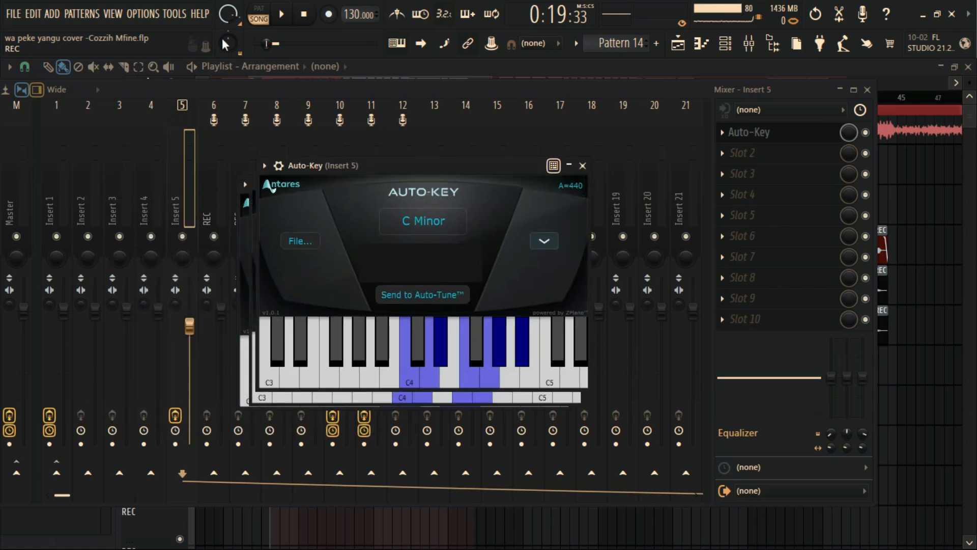
Play the vocals through Auto-Key on Insert 5, resetting the detection to identify their key and scale.
left_click(285, 16)
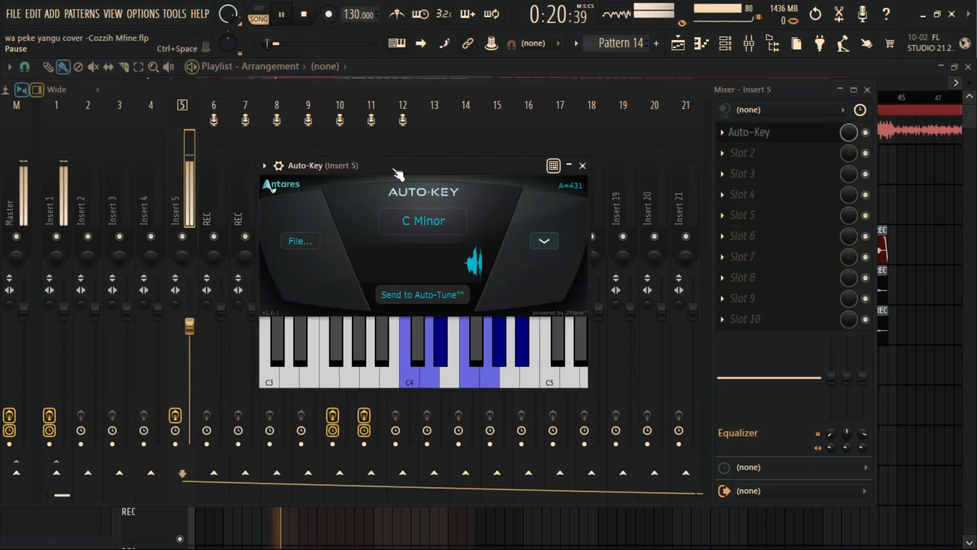
left_click(444, 222)
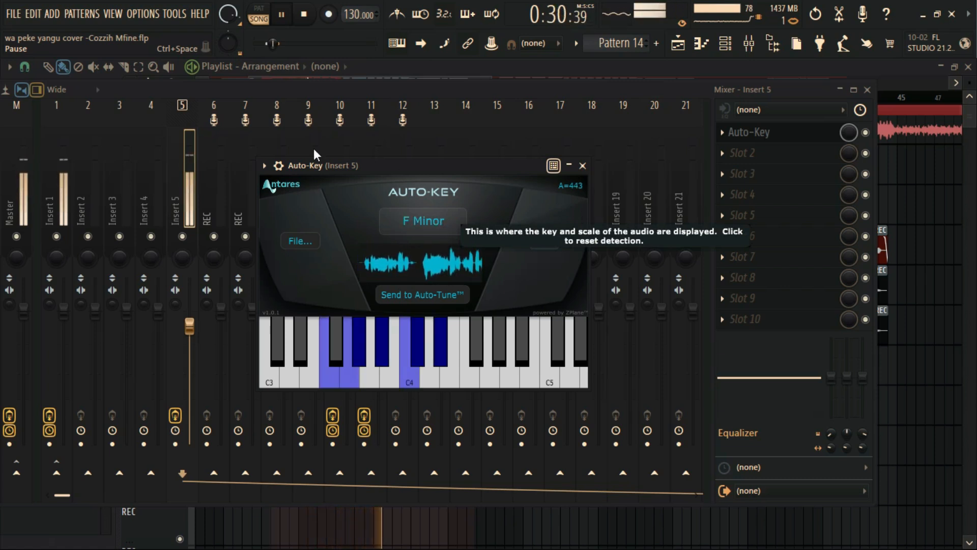
left_click(282, 15)
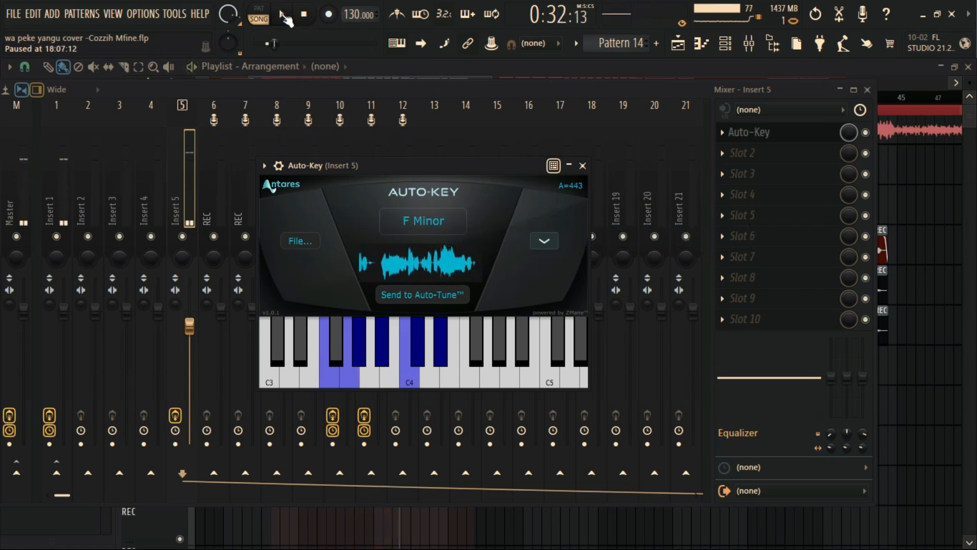
left_click(438, 223)
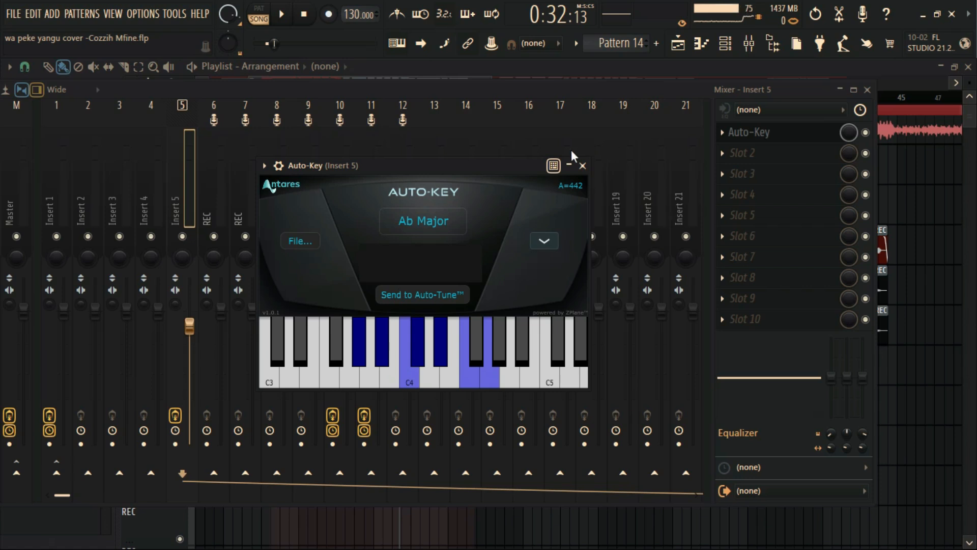
Close Auto-Key and delete it from Insert 5.
left_click(583, 166)
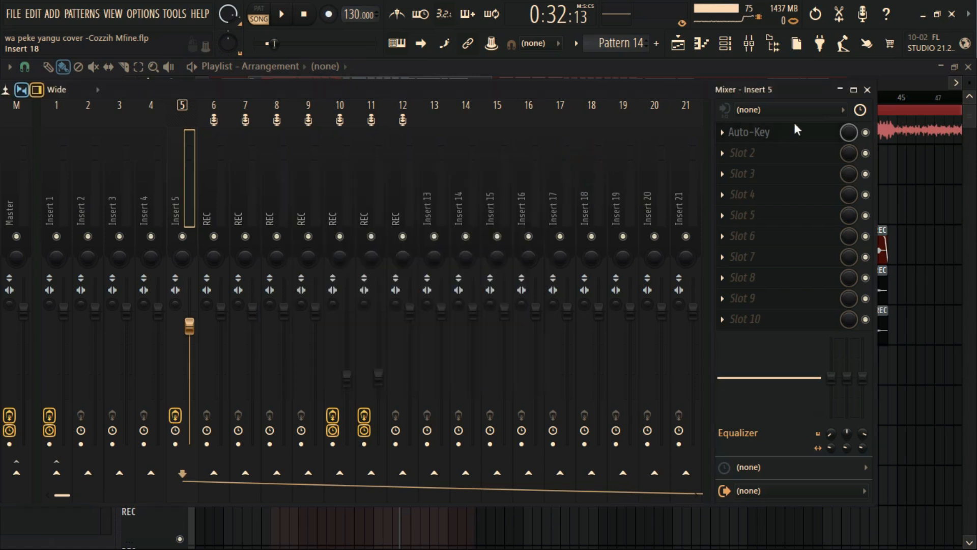
left_click(723, 133)
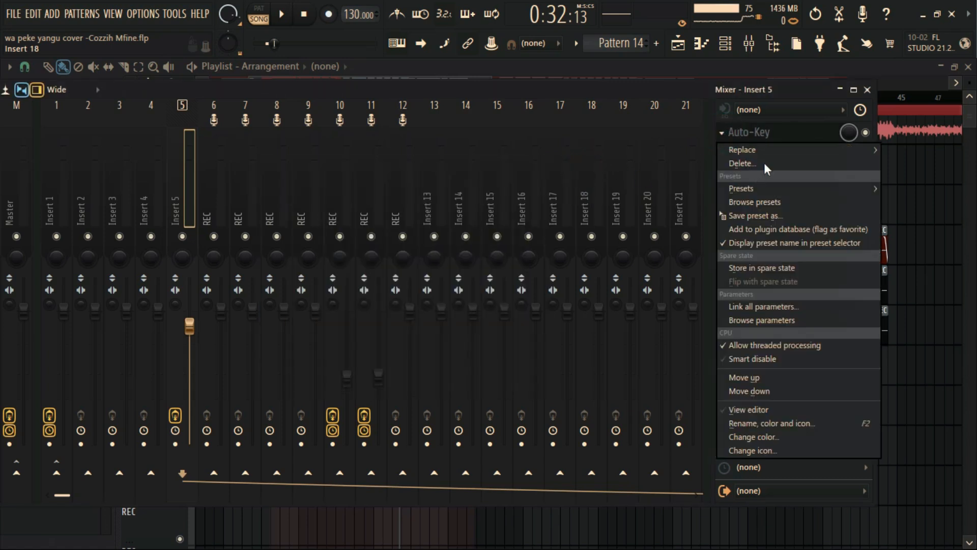
left_click(764, 163)
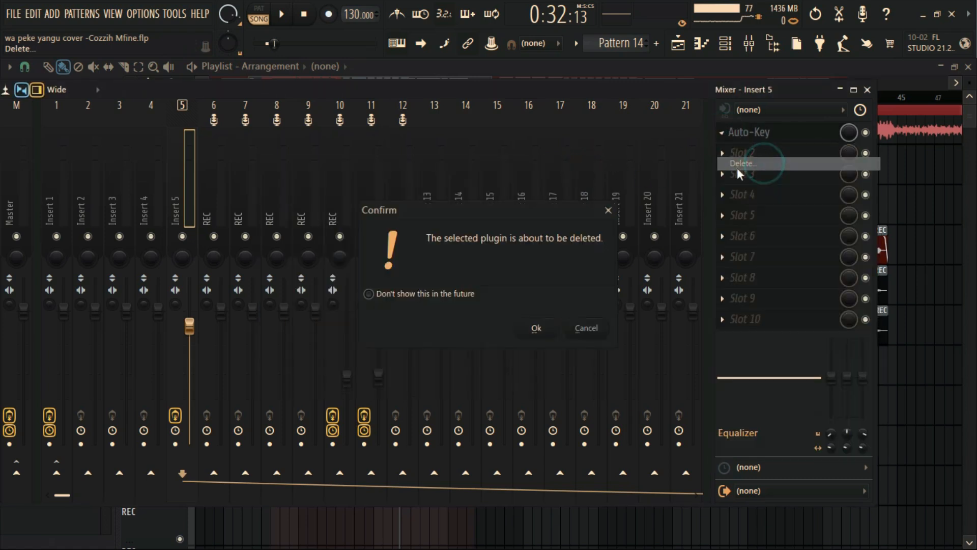
left_click(548, 331)
Re-enable Auto-Tune Artist on Insert 50 and open its settings.
scroll(605, 176, "down", 5)
scroll(606, 177, "down", 6)
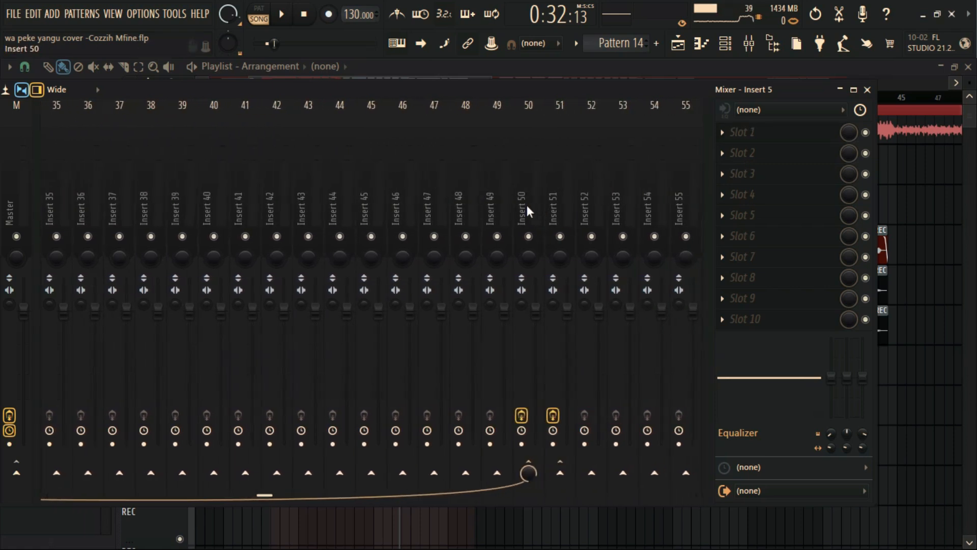
left_click(527, 203)
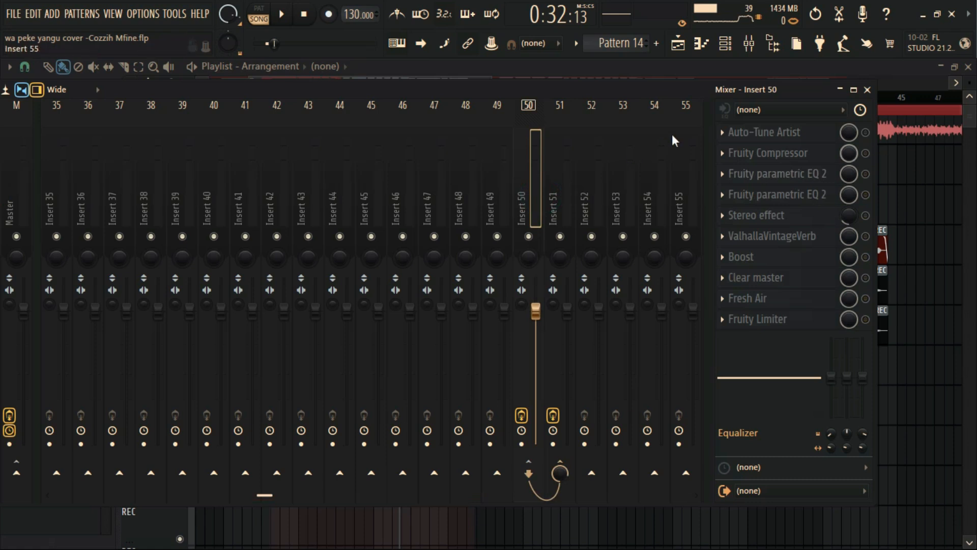
left_click(866, 131)
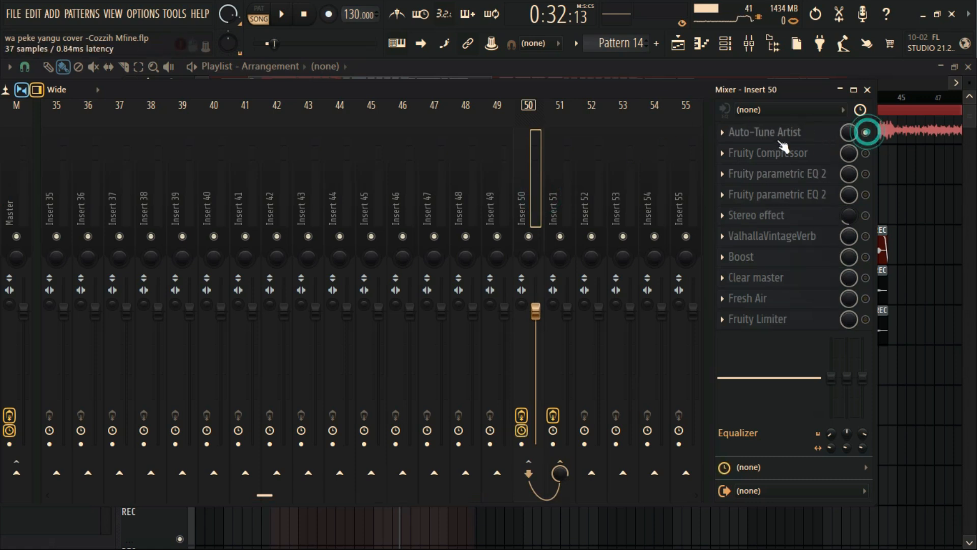
left_click(779, 134)
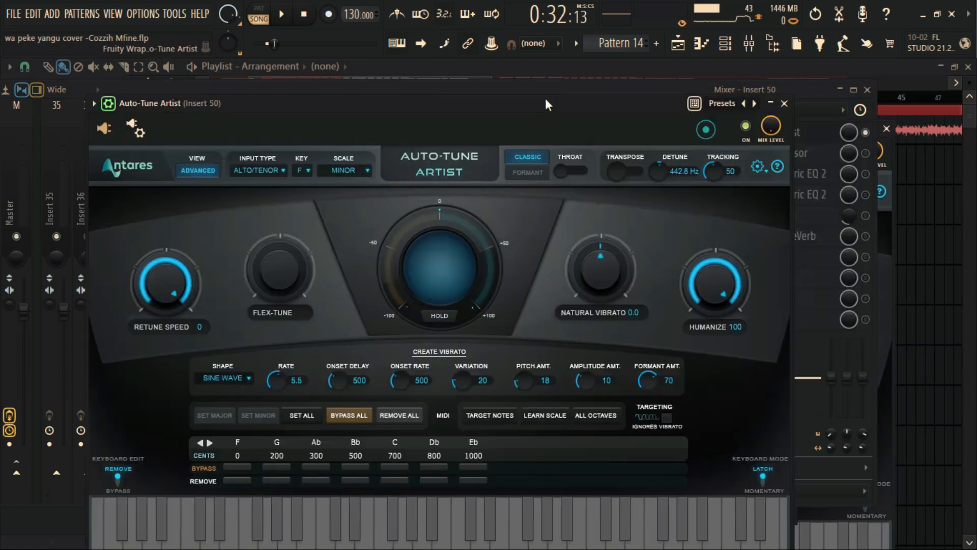
Play the vocals while switching Auto-Tune Artist off and on to compare the dry and tuned sound.
left_click_drag(545, 99, 484, 76)
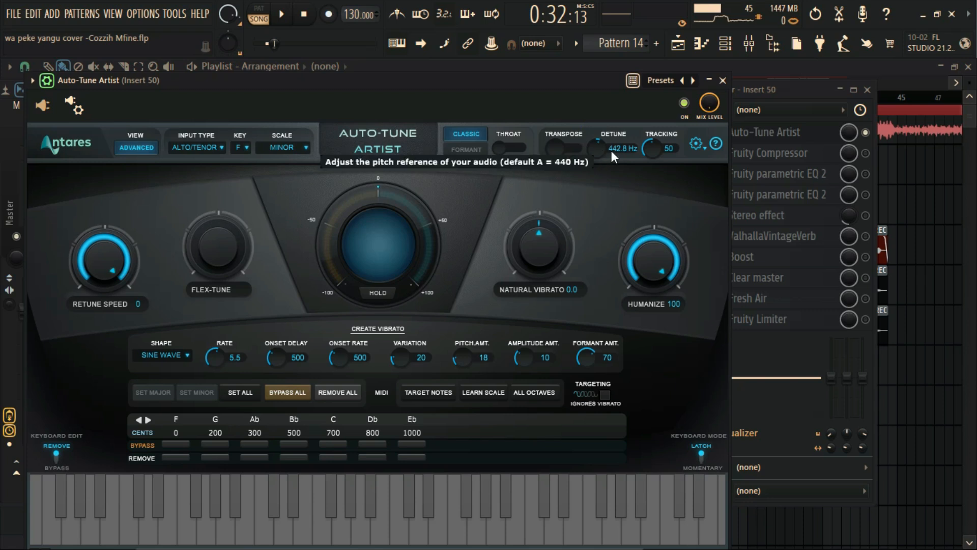
left_click(289, 18)
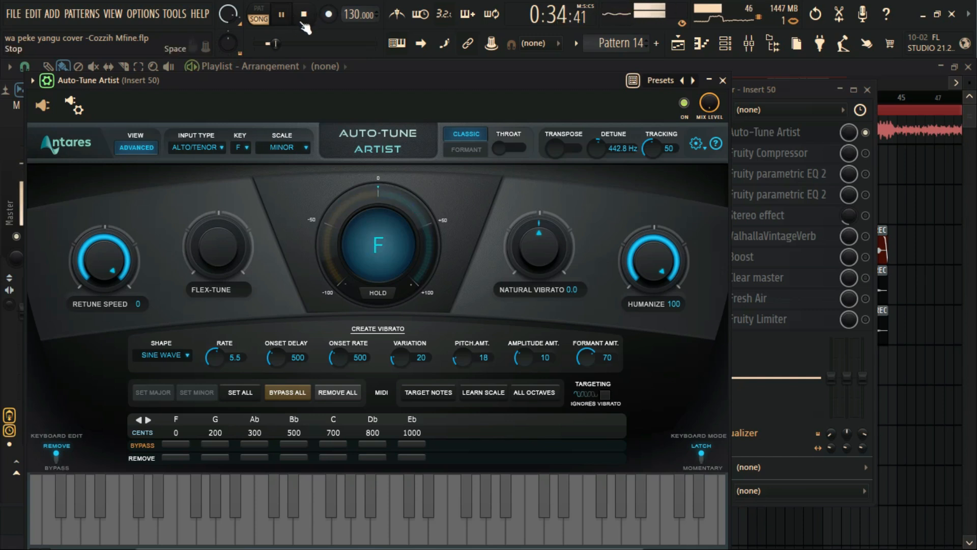
left_click(684, 104)
left_click(684, 104)
left_click(285, 15)
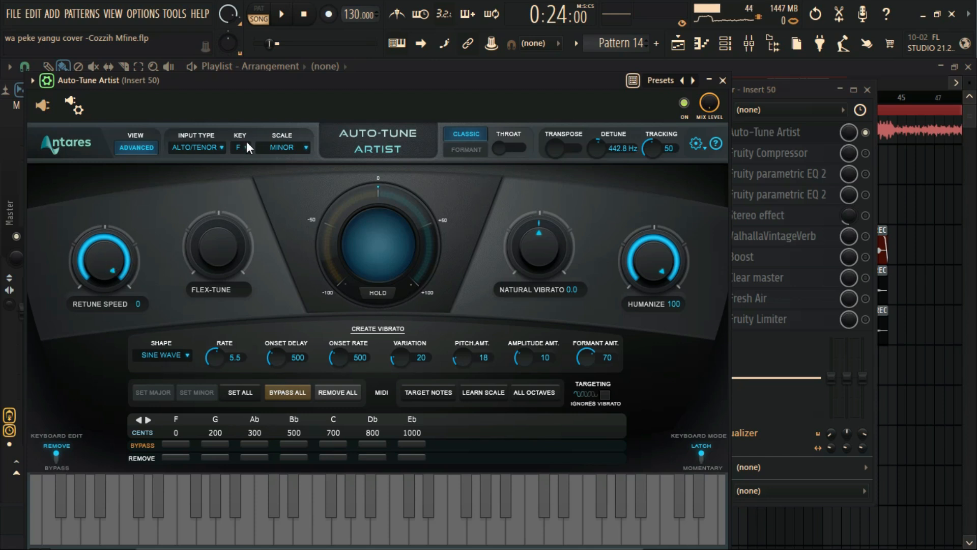
Audition Auto-Tune Artist's Retune Speed at 400 and at 0 during playback, ending on 0.
left_click(281, 14)
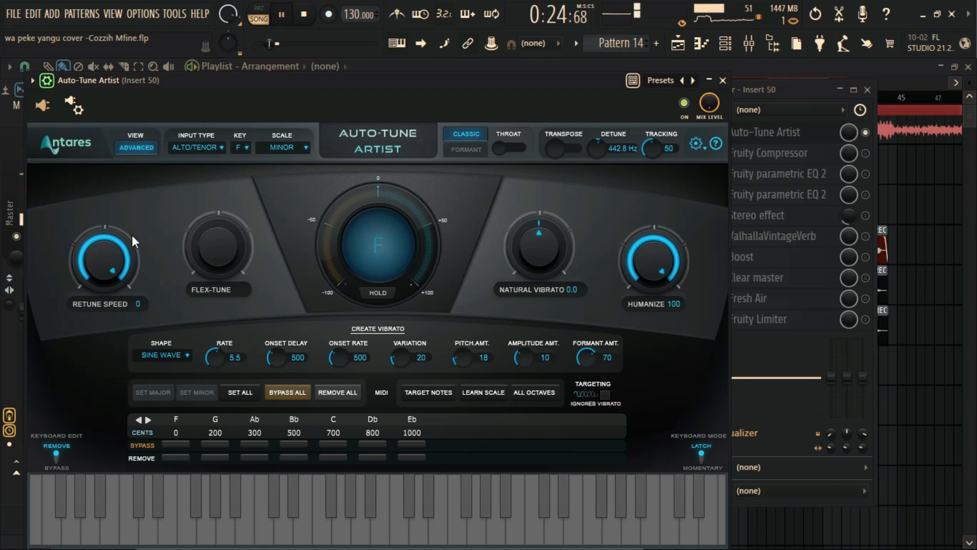
left_click_drag(105, 253, 118, 438)
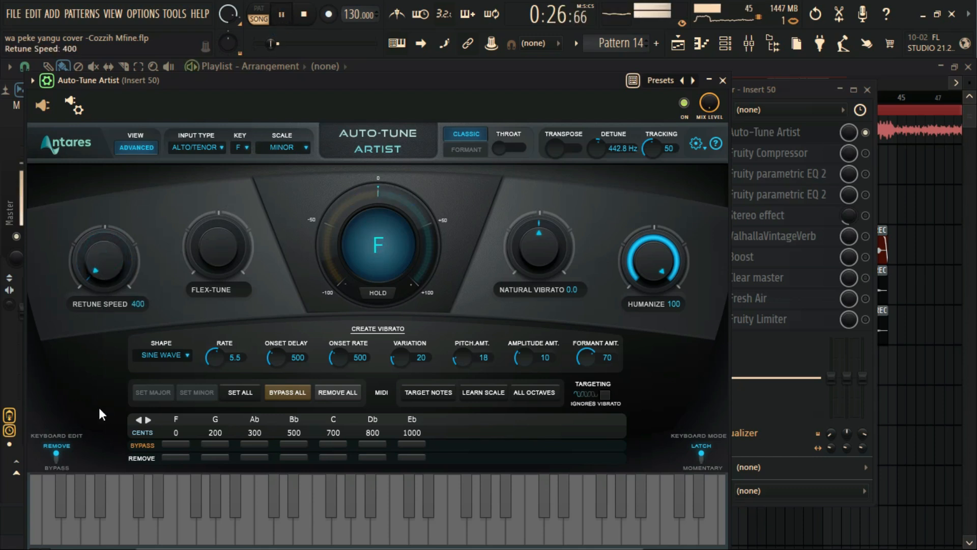
left_click_drag(104, 277, 270, 213)
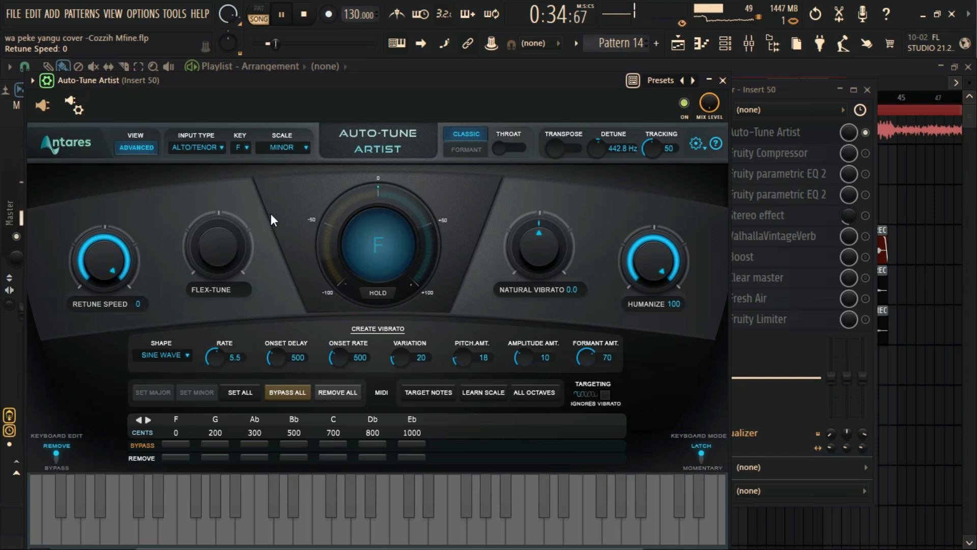
left_click_drag(124, 301, 130, 356)
left_click_drag(118, 261, 226, 88)
left_click(283, 14)
left_click(304, 15)
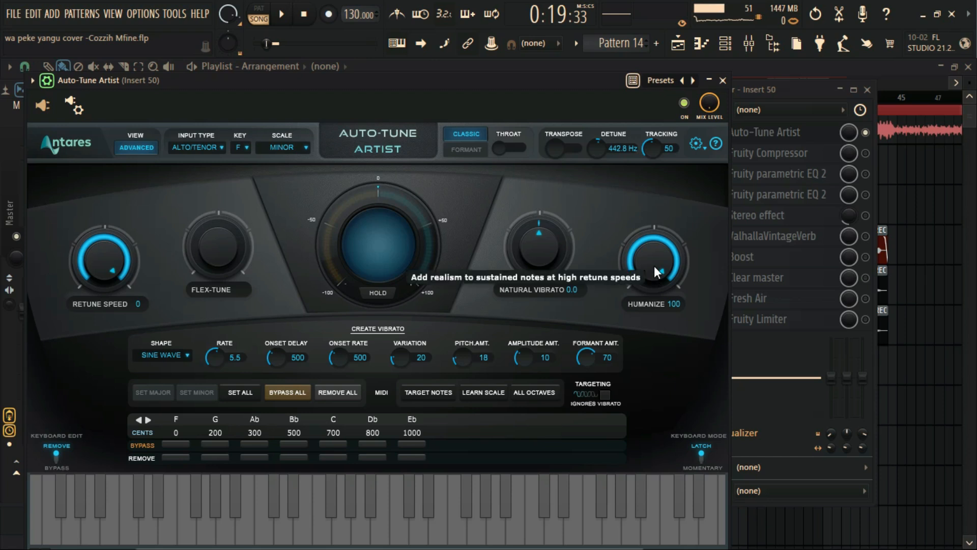
Audition the Humanize amount at 0 and at 100 on the playing vocals, ending on 100.
left_click_drag(655, 259, 641, 289)
left_click_drag(660, 327, 707, 184)
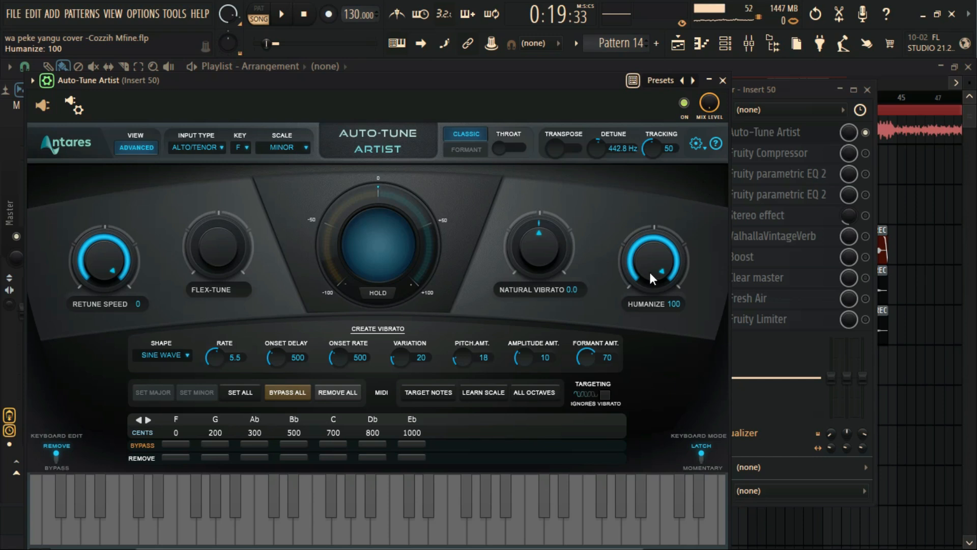
left_click_drag(554, 84, 568, 69)
left_click(282, 14)
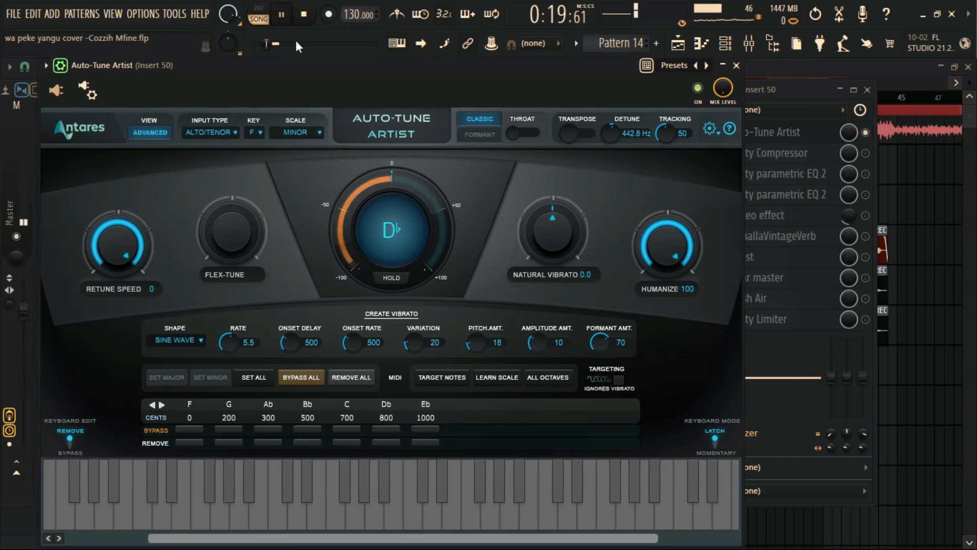
left_click_drag(661, 258, 630, 384)
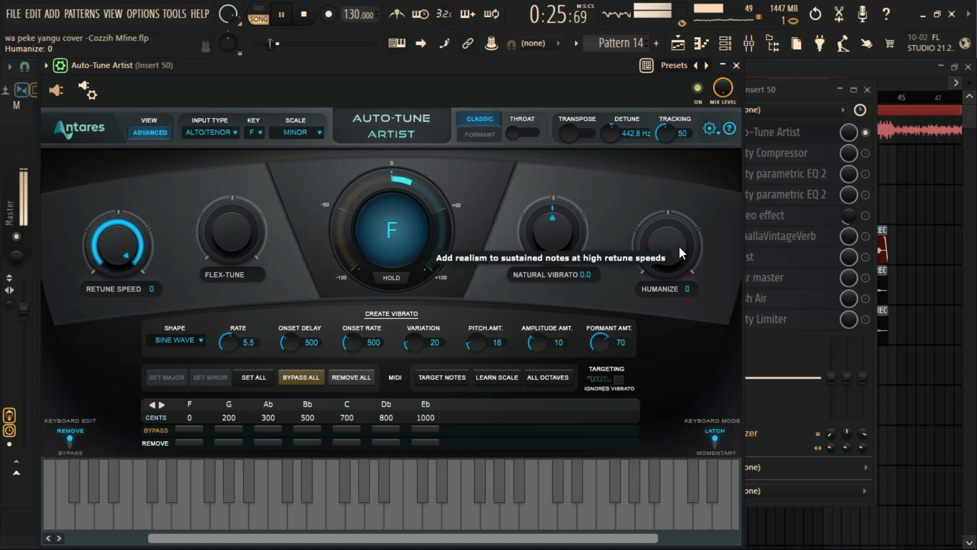
left_click_drag(665, 249, 723, 74)
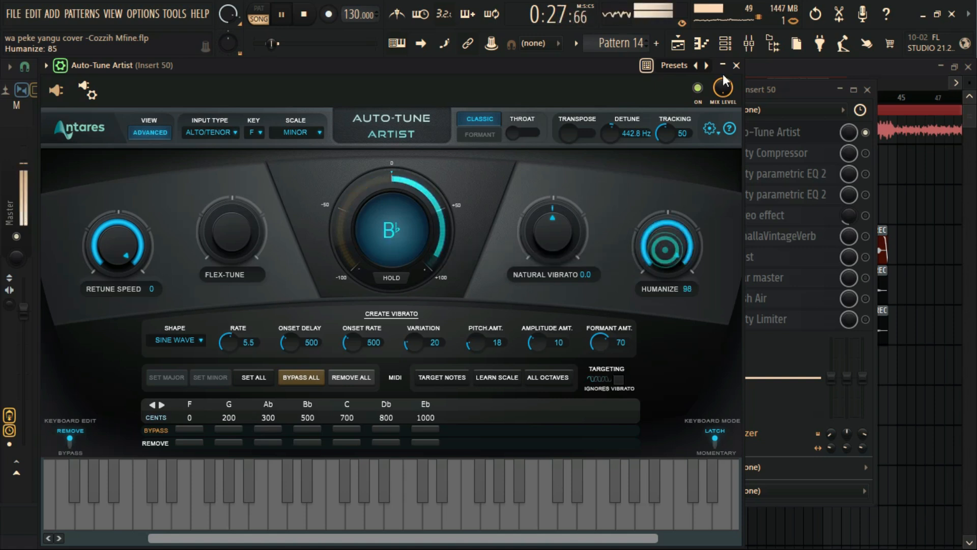
left_click(304, 14)
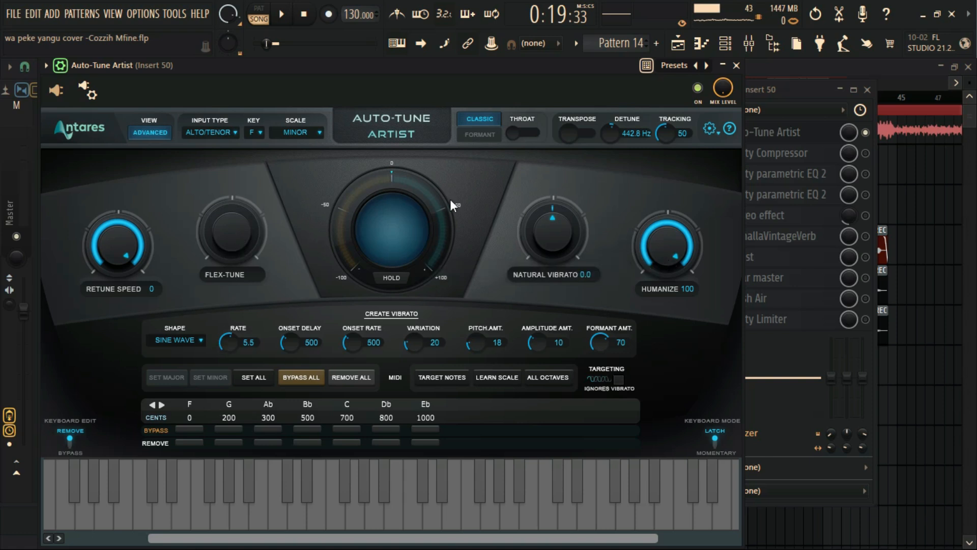
Switch off Classic mode and audition Flex-Tune at 11, 100 and 0 on the vocals.
left_click(480, 121)
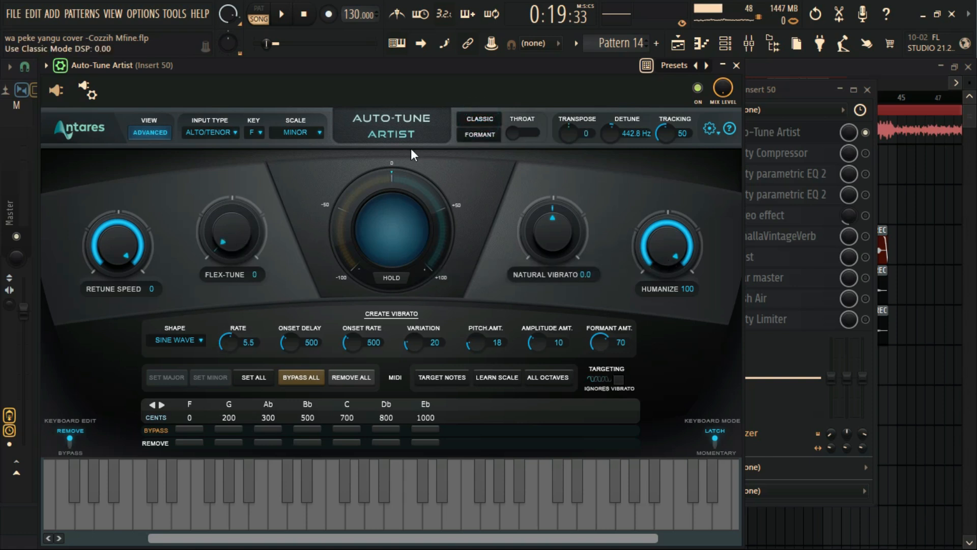
left_click_drag(234, 246, 222, 205)
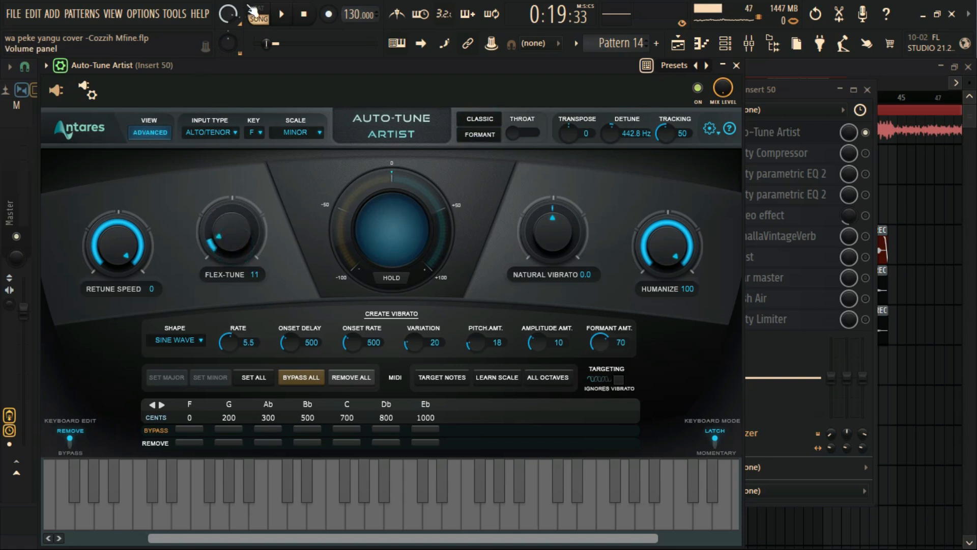
left_click(275, 15)
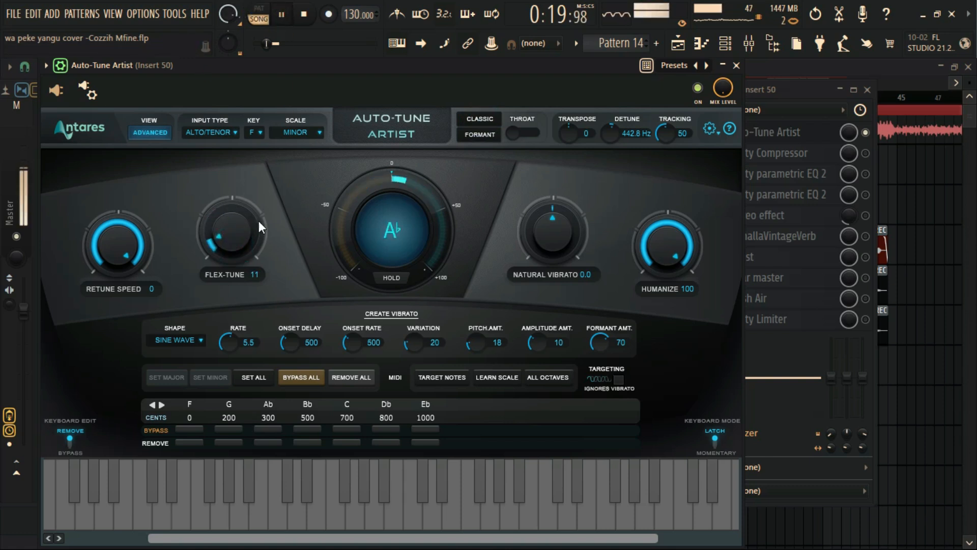
left_click_drag(252, 198, 328, 41)
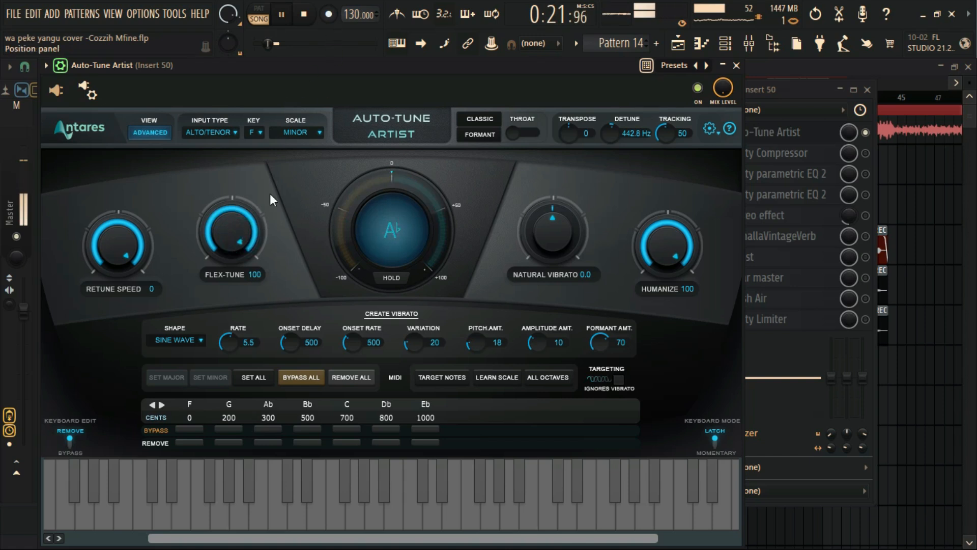
left_click_drag(234, 228, 209, 373)
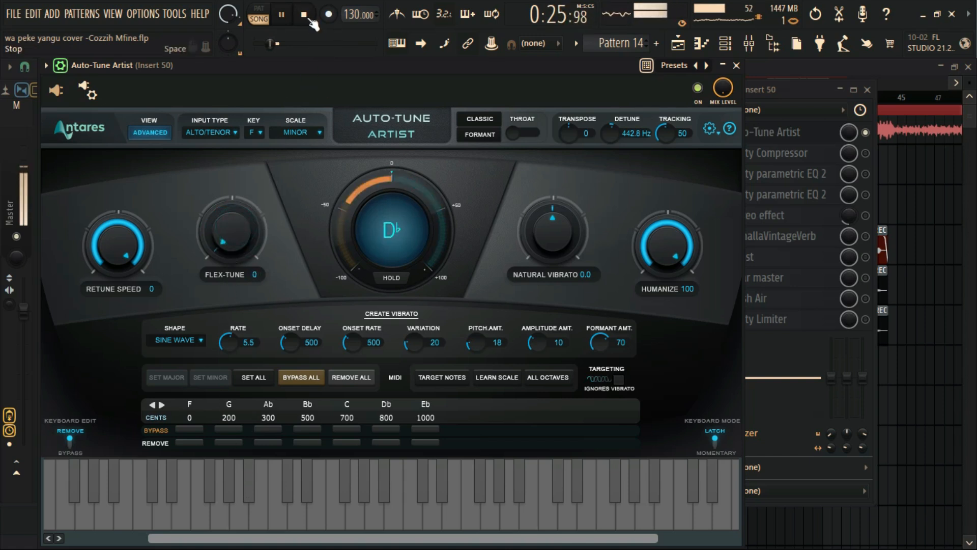
key("space")
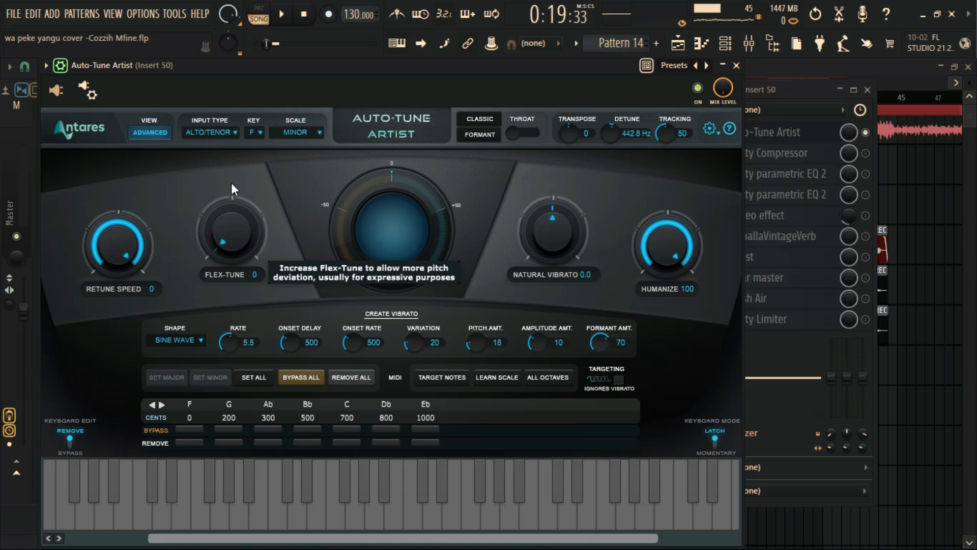
Replay the vocals to compare Flex-Tune at 100 and at 0 once more, ending on 0.
left_click(289, 15)
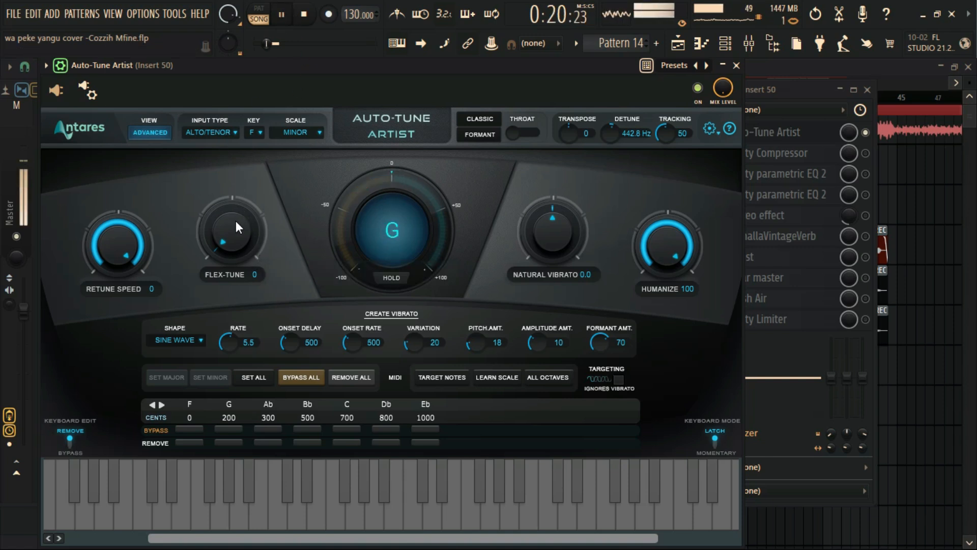
left_click_drag(227, 230, 282, 44)
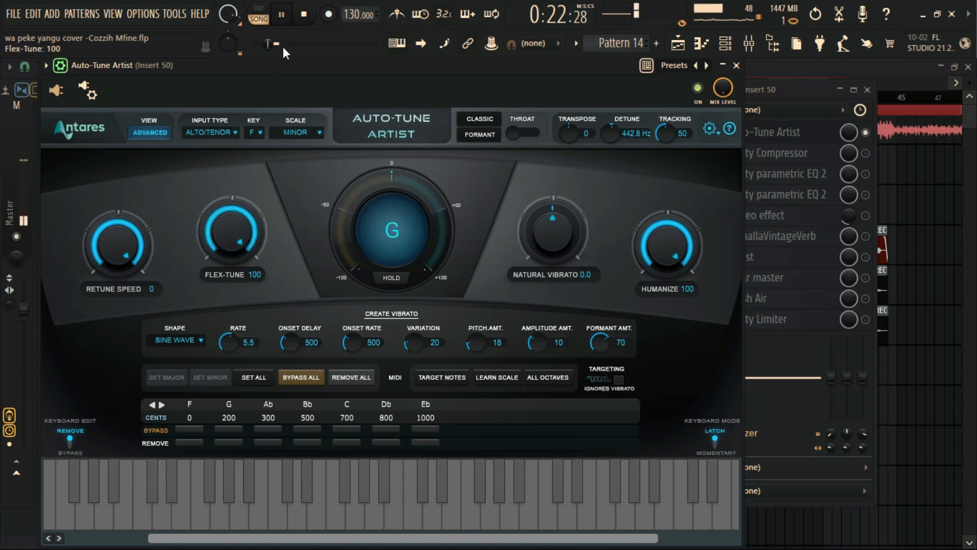
left_click_drag(267, 222, 254, 305)
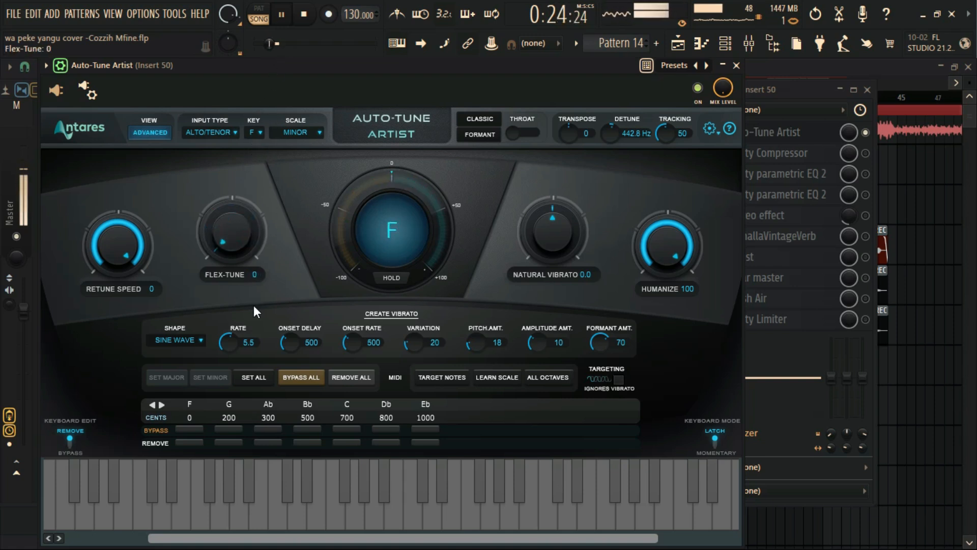
left_click(304, 15)
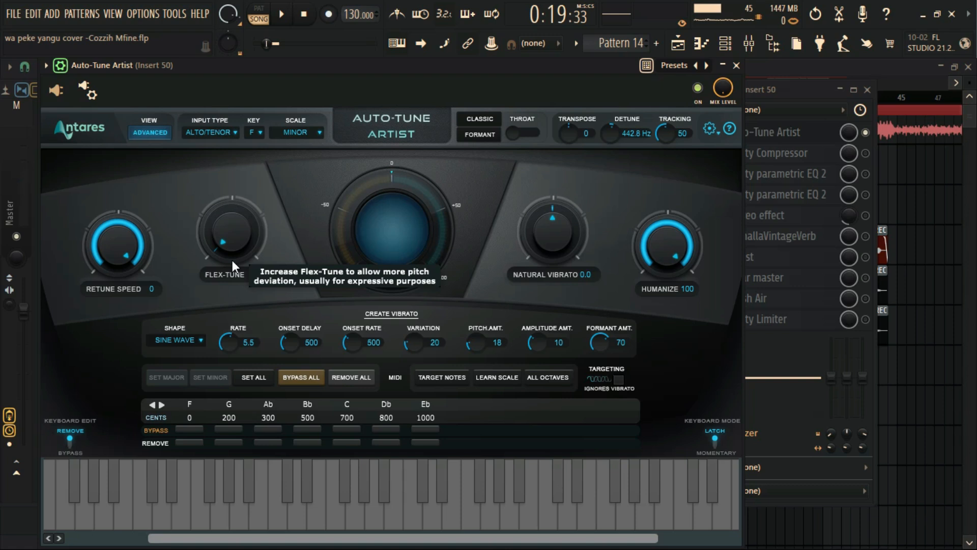
Turn Classic mode back on in Auto-Tune Artist and play a short stretch of the vocals.
left_click(467, 118)
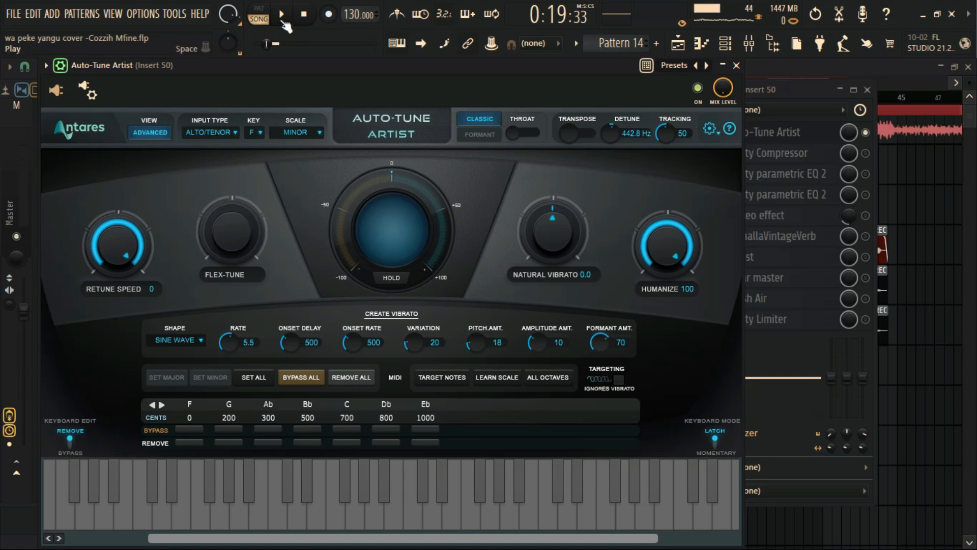
left_click(283, 21)
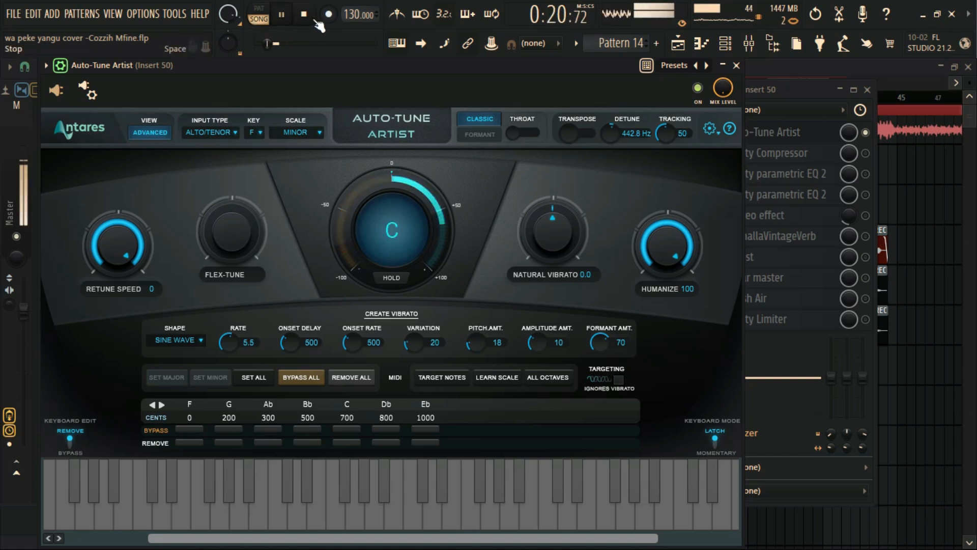
left_click(305, 15)
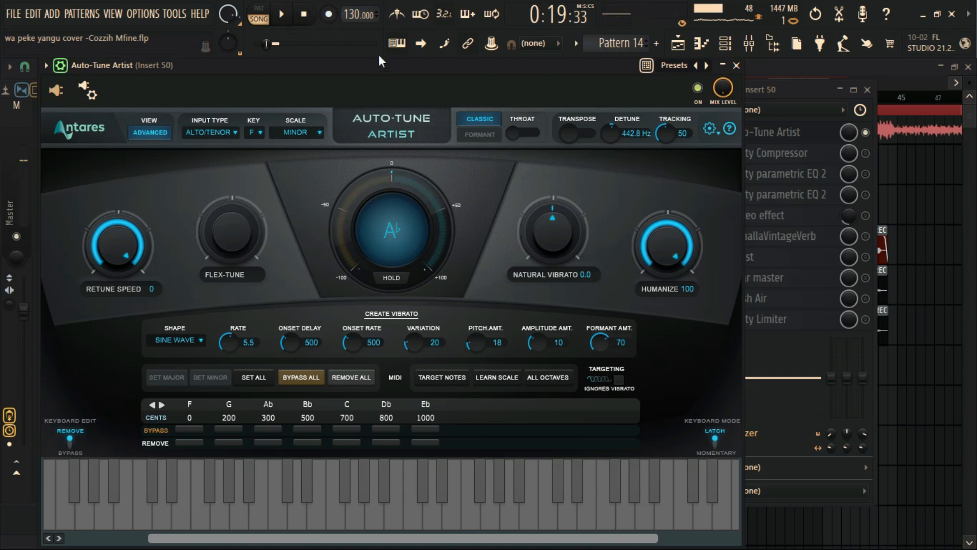
View the vibrato shape options while keeping Sine Wave, replay the vocals briefly and close Auto-Tune Artist.
left_click(194, 340)
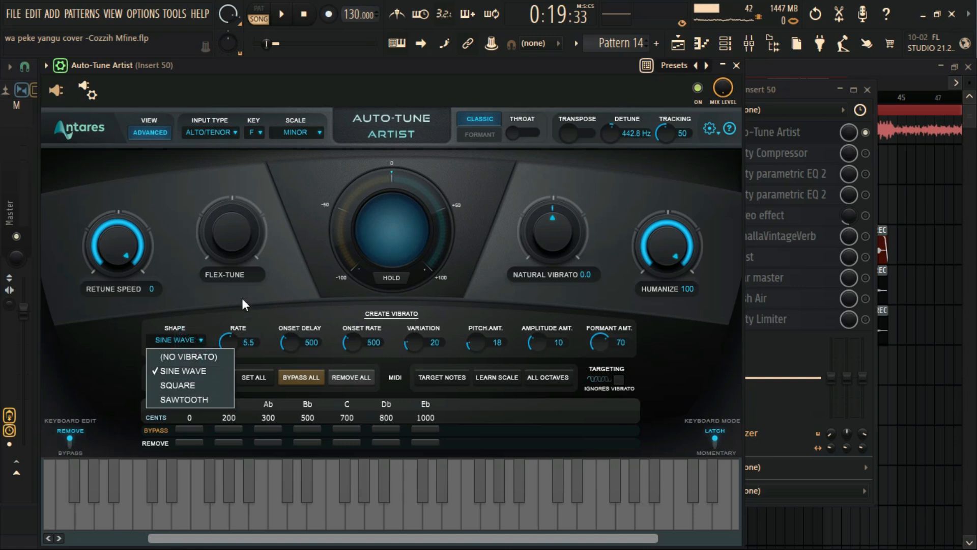
left_click(294, 282)
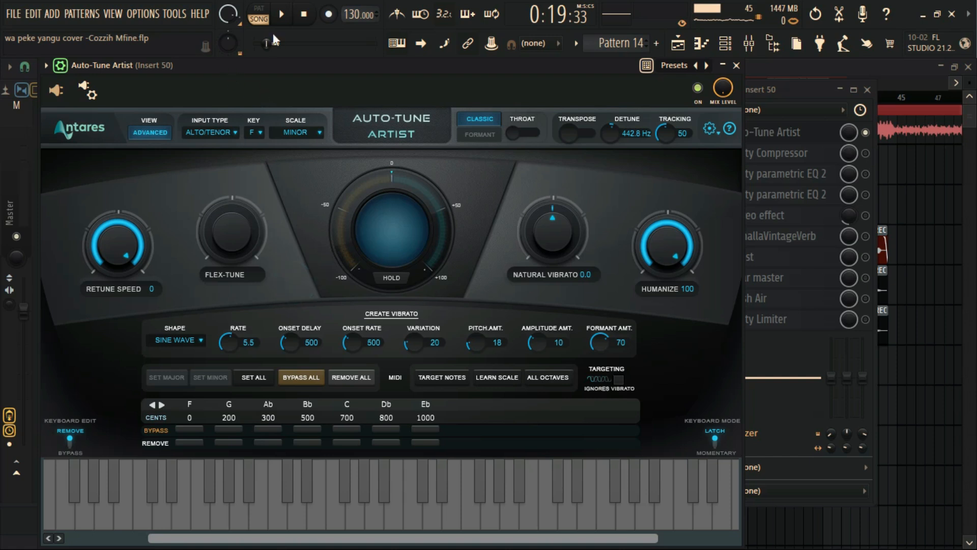
left_click(281, 15)
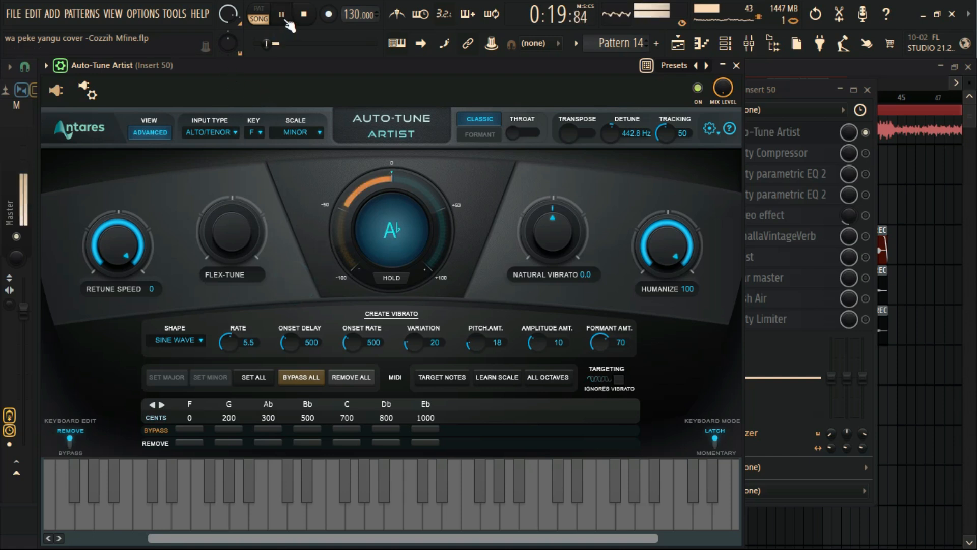
left_click(305, 14)
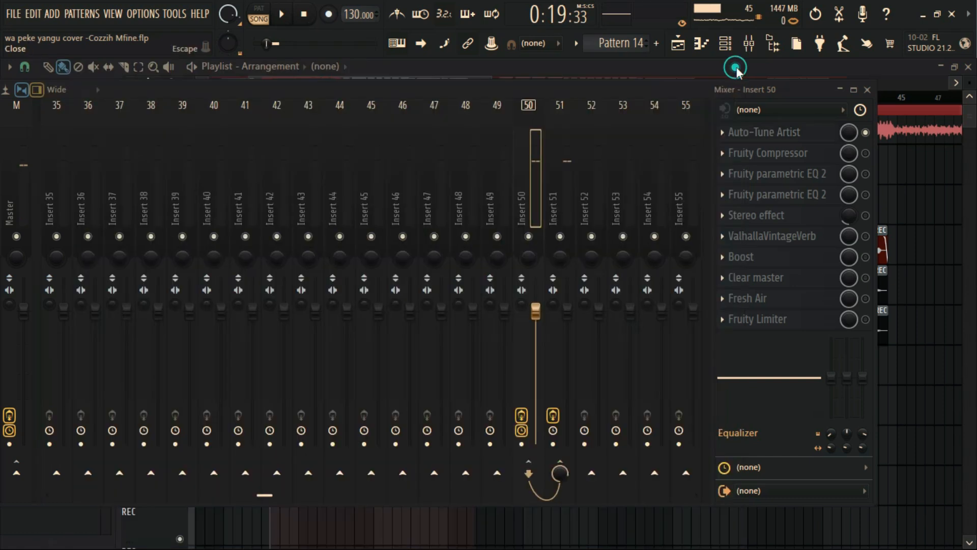
left_click(737, 65)
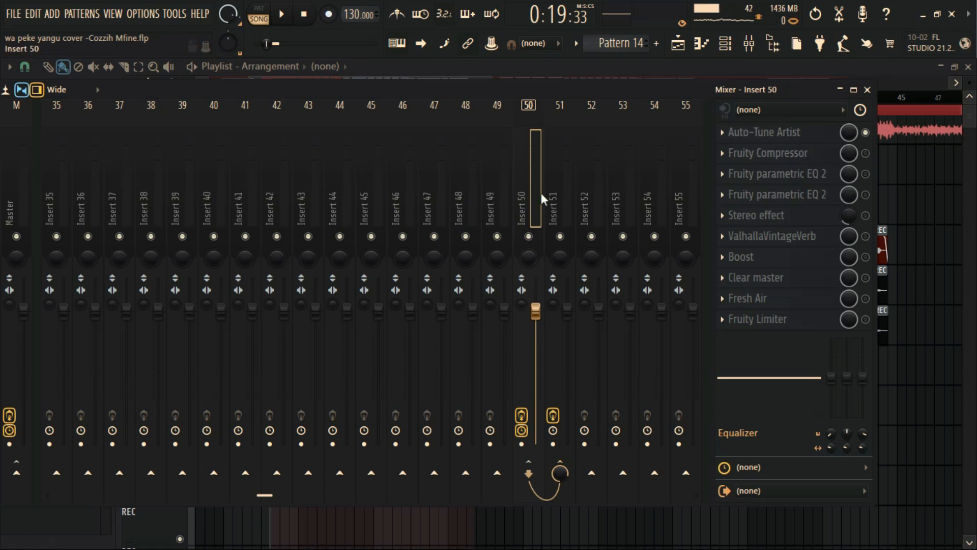
Enable Fruity Compressor on Insert 50 and open its settings while playing the vocals.
left_click(866, 154)
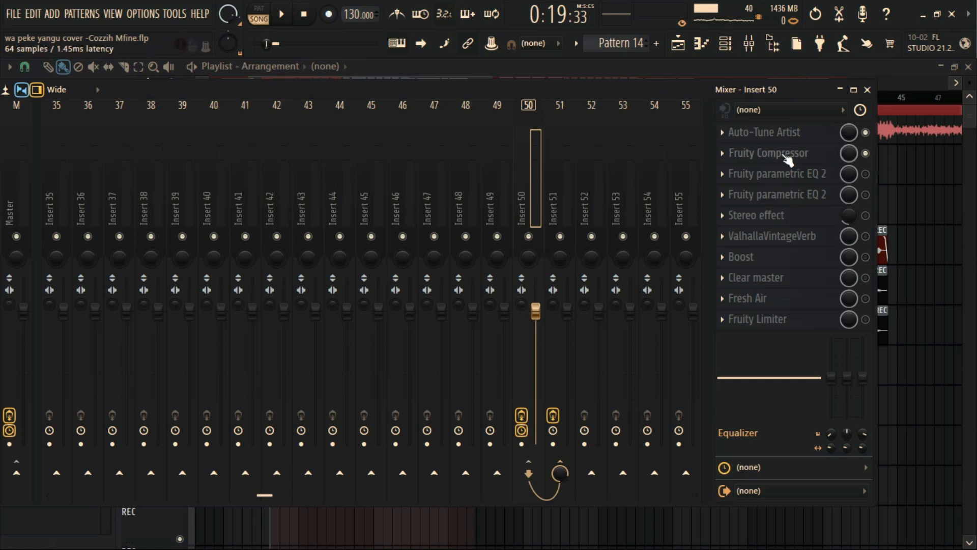
left_click(764, 158)
key("space")
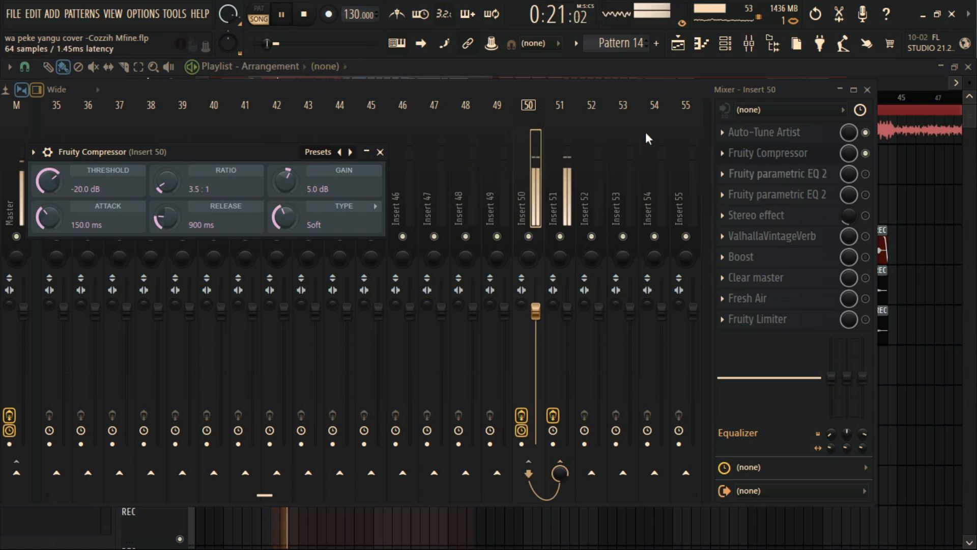
left_click(304, 14)
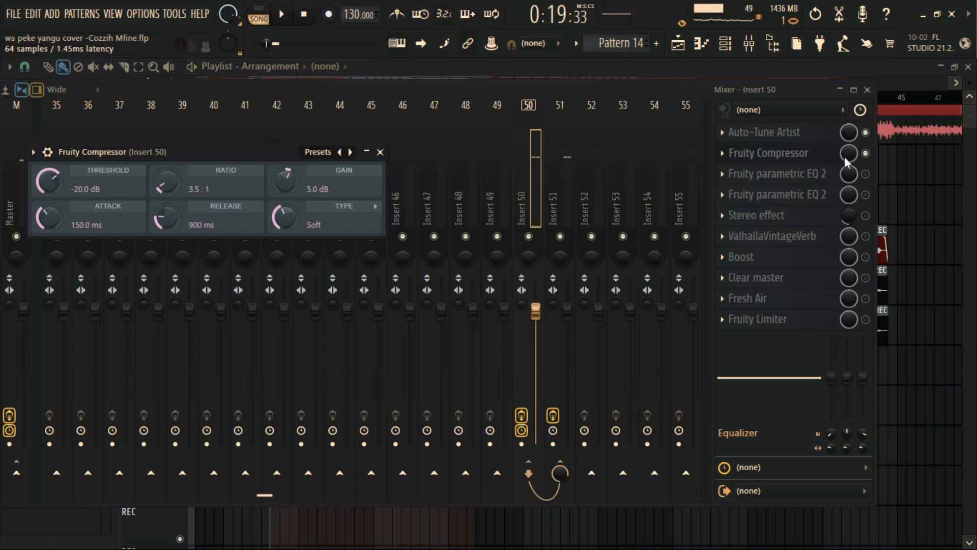
Play the vocals while repeatedly switching Fruity Compressor off and on to compare, leaving it enabled.
left_click(865, 151)
left_click(283, 14)
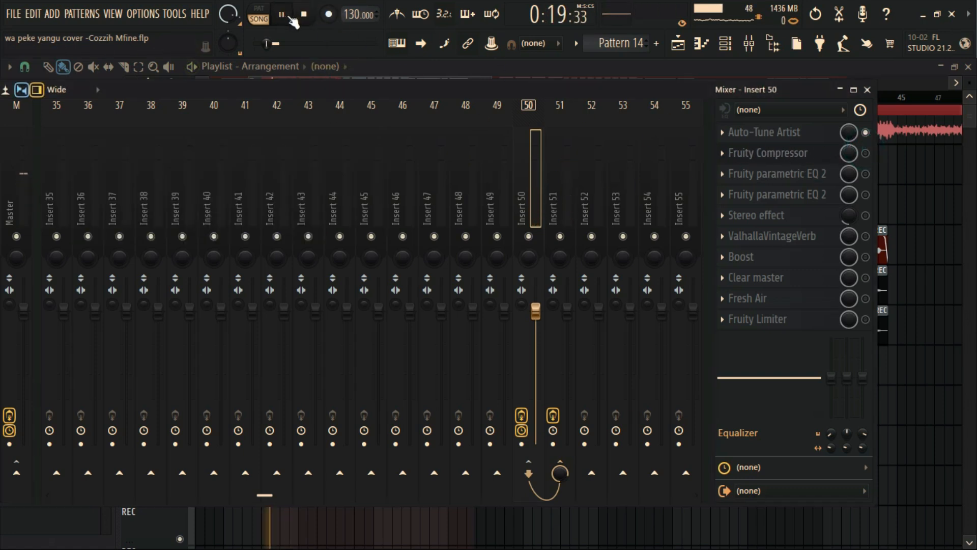
left_click(865, 151)
left_click(865, 151)
left_click(865, 151)
left_click(865, 152)
left_click(866, 152)
left_click(865, 152)
left_click(865, 153)
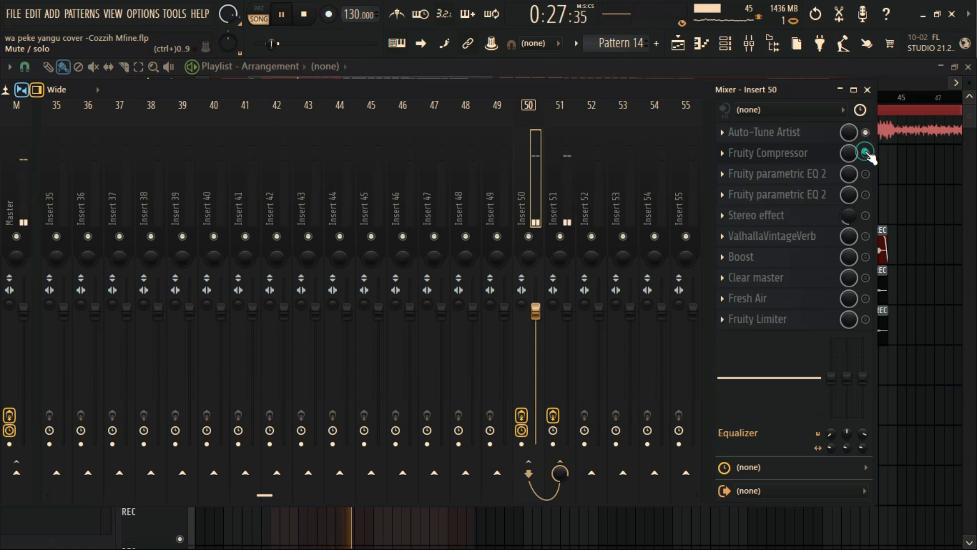
Continue the off/on comparison of Fruity Compressor on the playing vocals, leaving it bypassed and stopping playback.
left_click(865, 152)
left_click(865, 152)
left_click(865, 152)
left_click(866, 152)
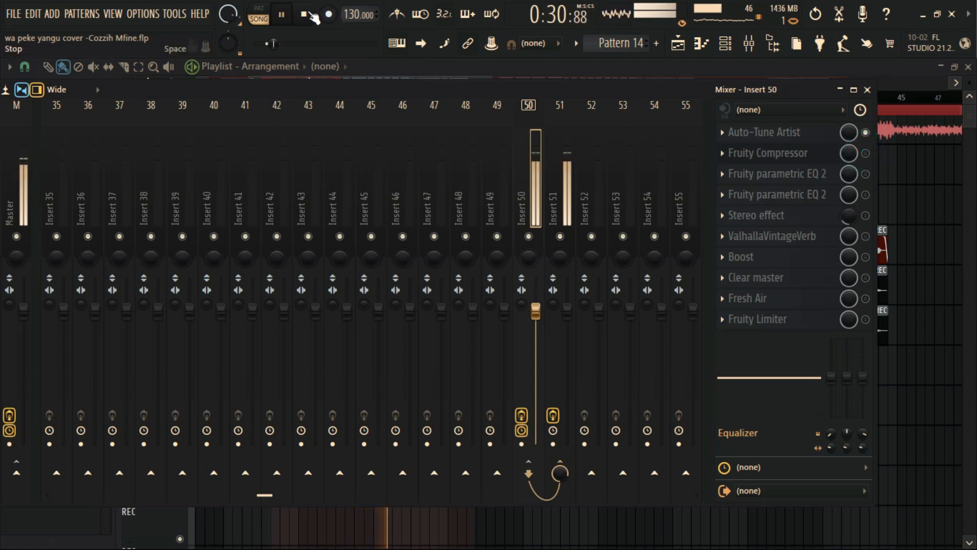
key("space")
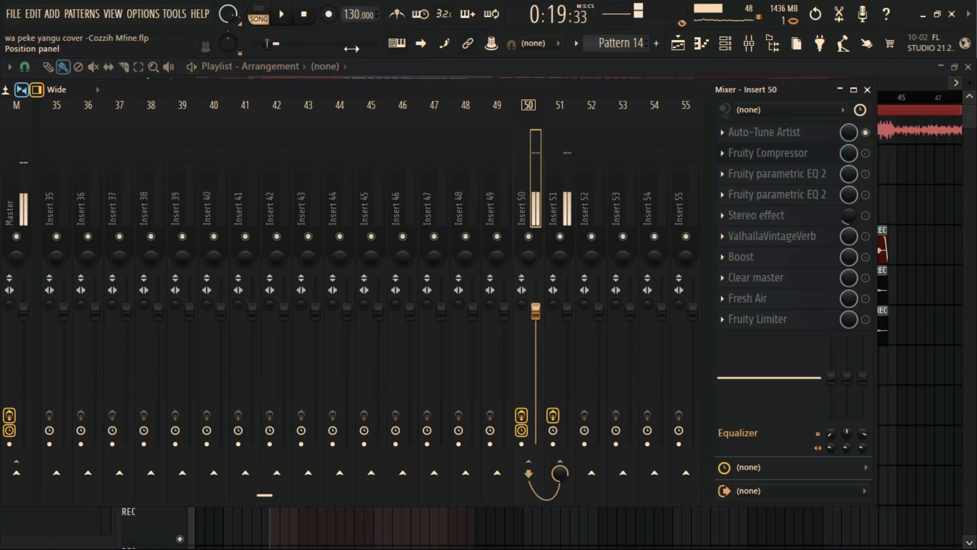
Re-enable Fruity Compressor on Insert 50, review its threshold, ratio, gain, attack and release settings, and close it.
left_click(814, 156)
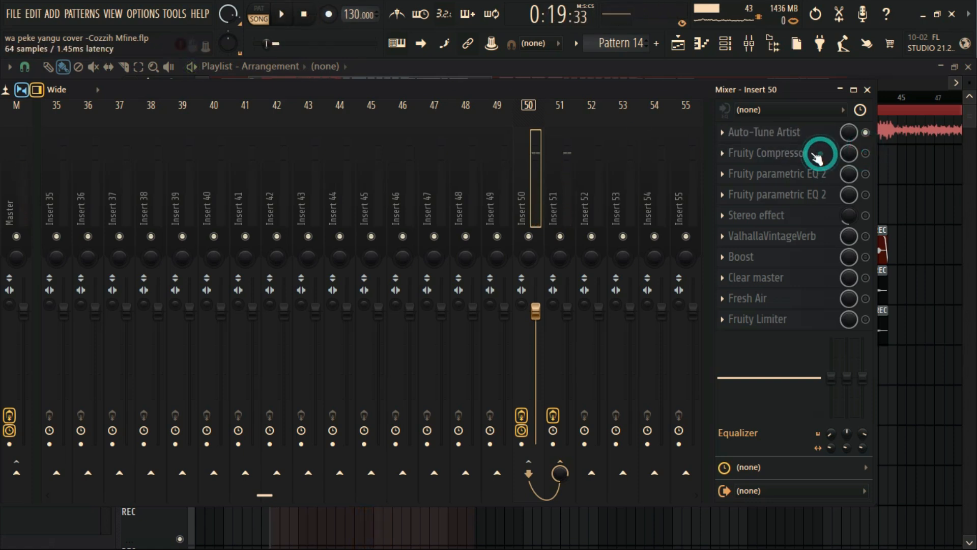
left_click(813, 159)
left_click_drag(217, 150, 352, 150)
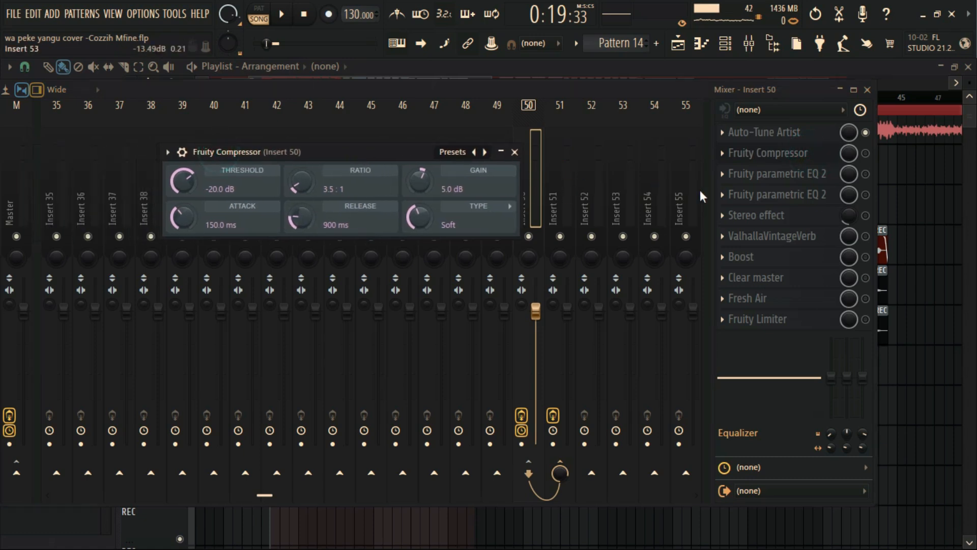
left_click(865, 154)
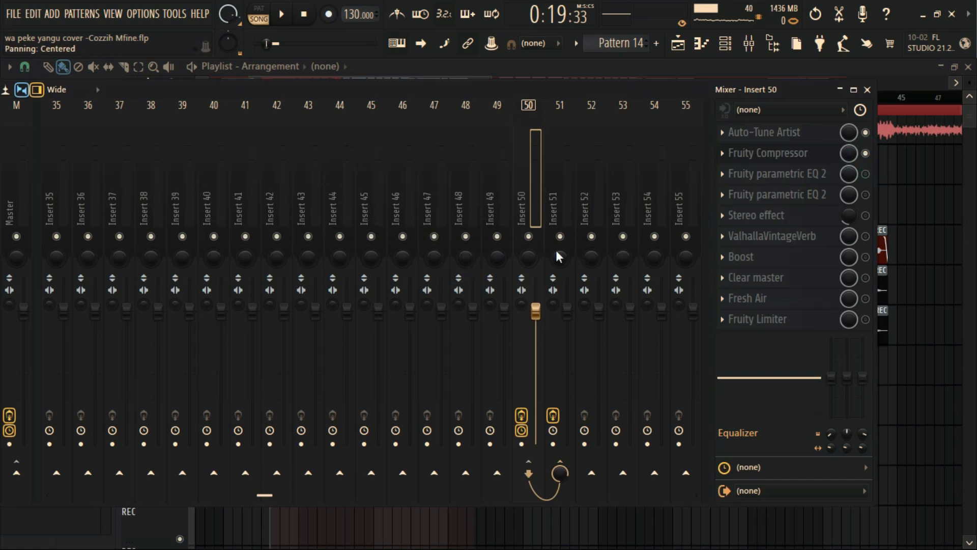
left_click(769, 153)
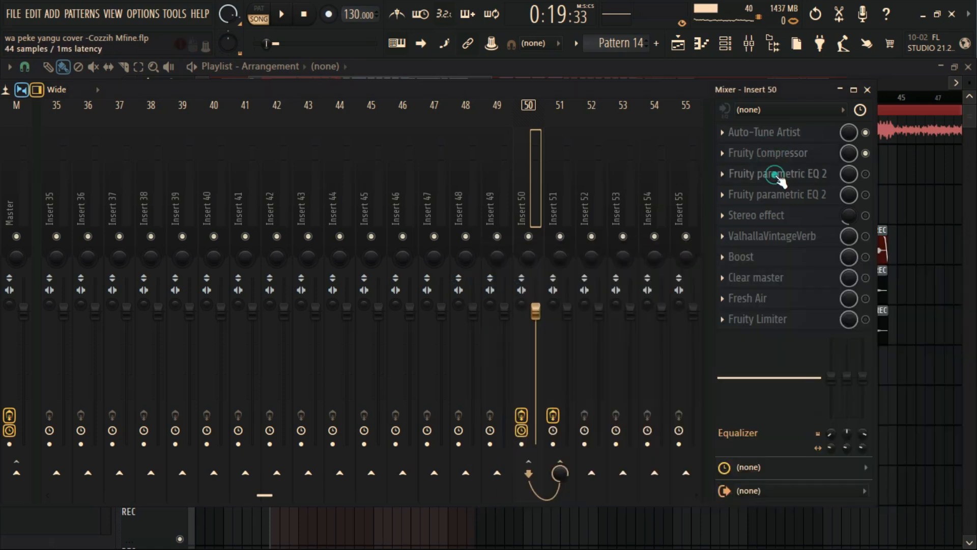
left_click(796, 160)
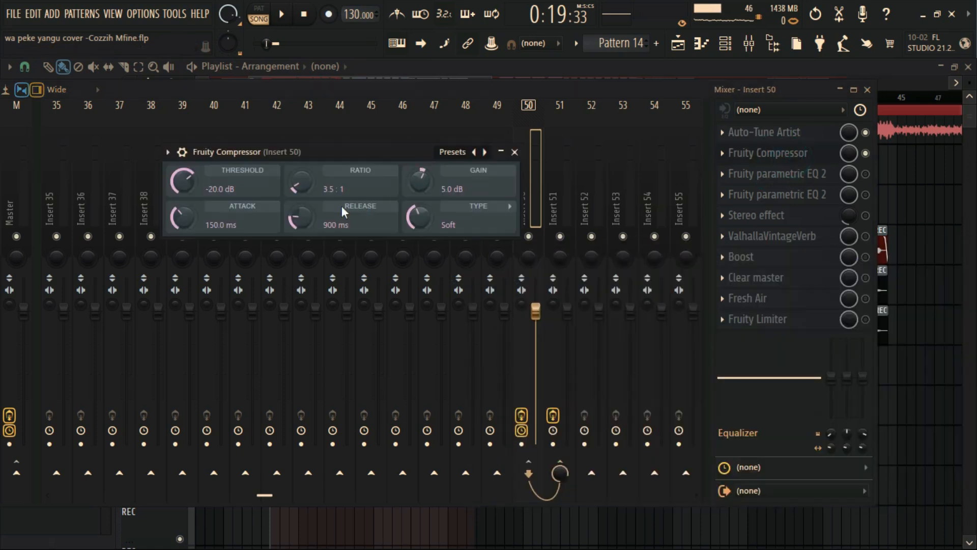
left_click_drag(356, 152, 427, 154)
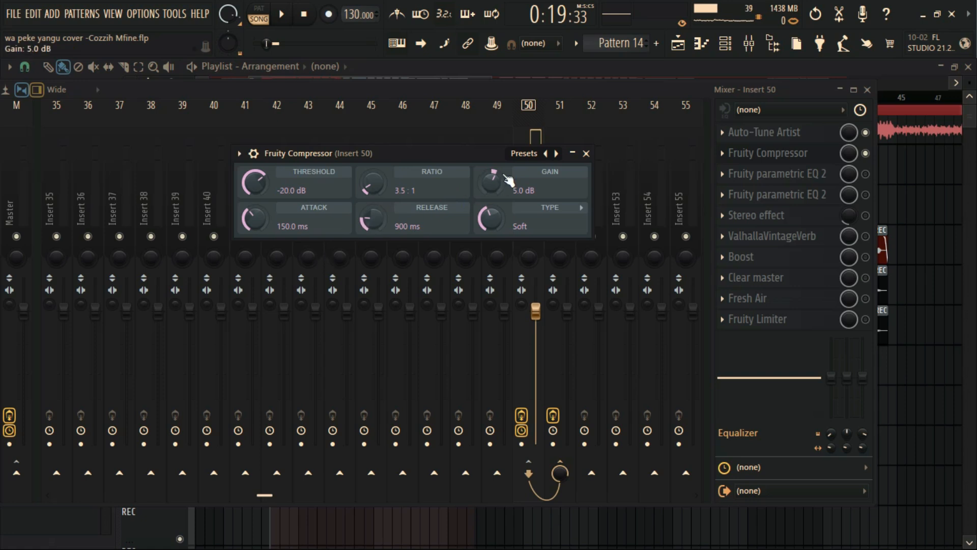
left_click(585, 154)
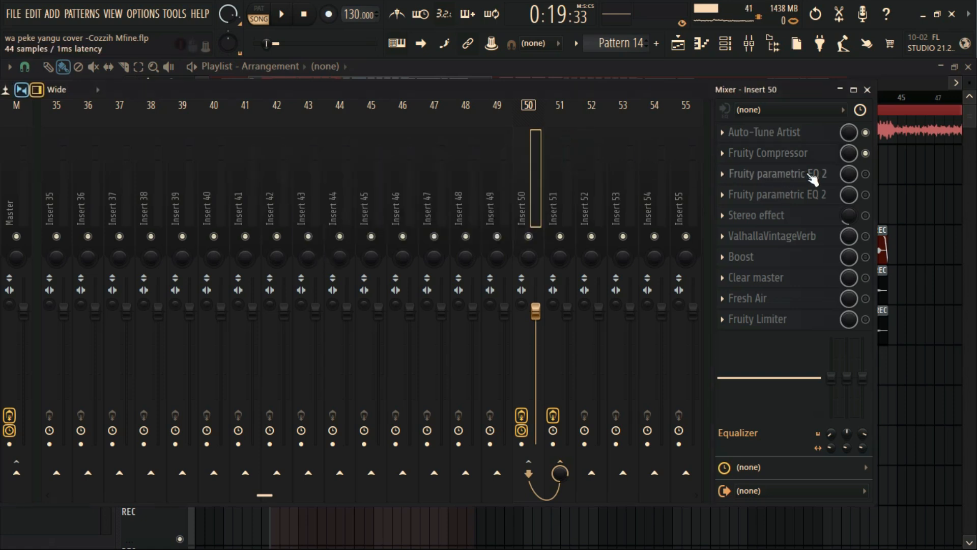
Enable the first Fruity parametric EQ 2 on Insert 50 and open it over the mixer tracks.
left_click(866, 175)
left_click(803, 176)
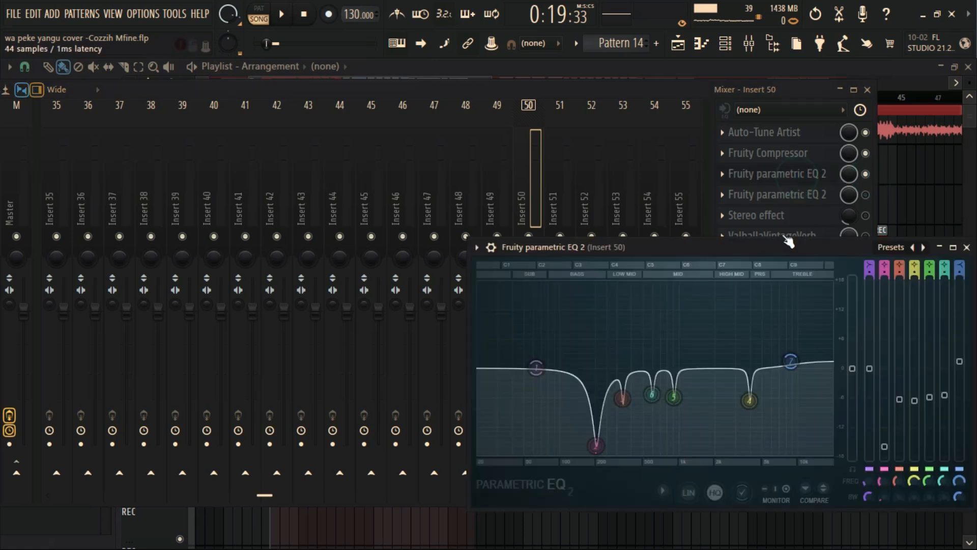
left_click_drag(788, 248, 543, 138)
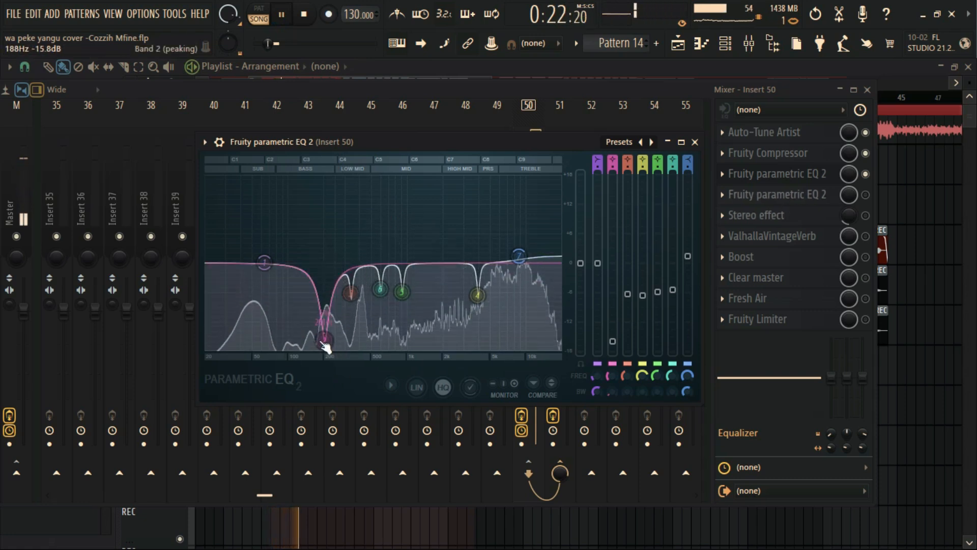
Boost band 2 of the EQ to the maximum and fine-tune its bass frequency while playing the vocals to locate the resonance.
left_click_drag(327, 291, 314, 182)
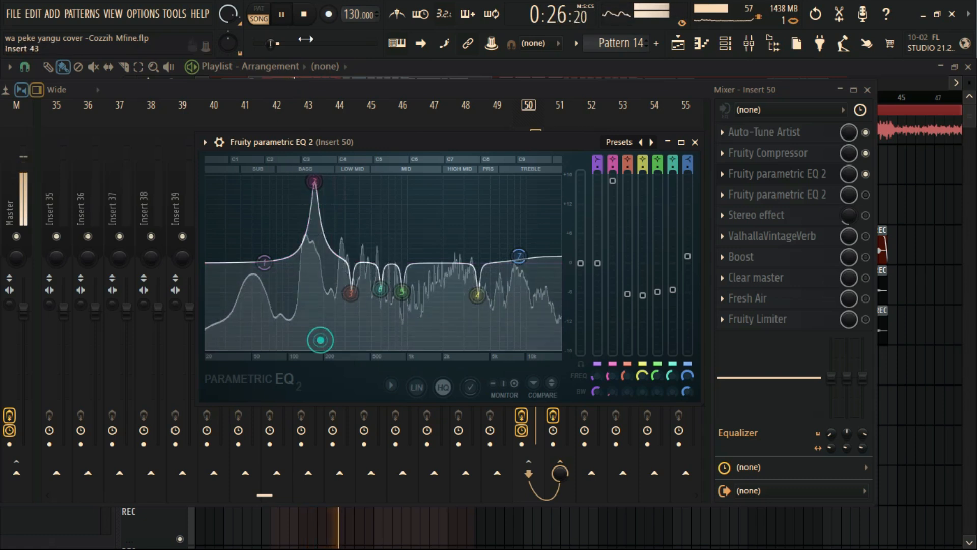
left_click(303, 15)
left_click(281, 14)
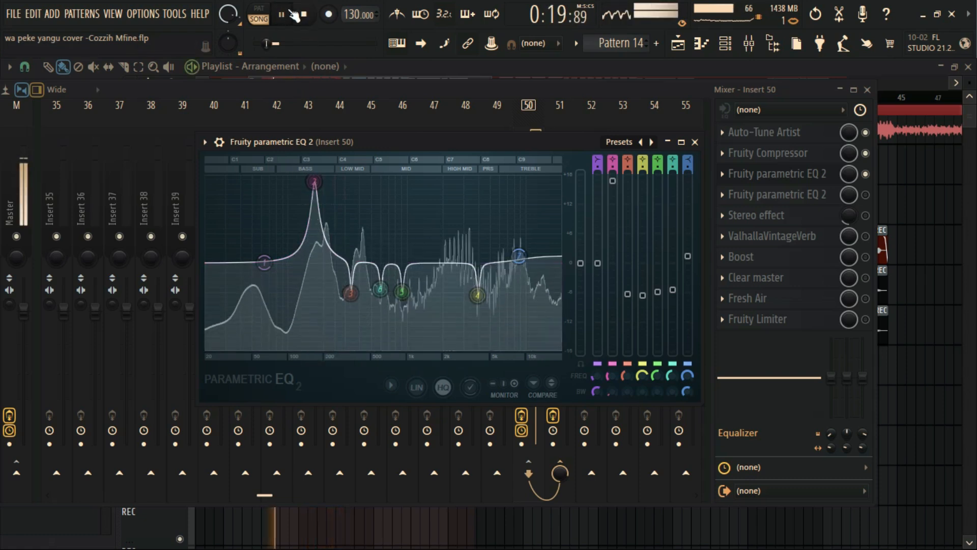
left_click(305, 16)
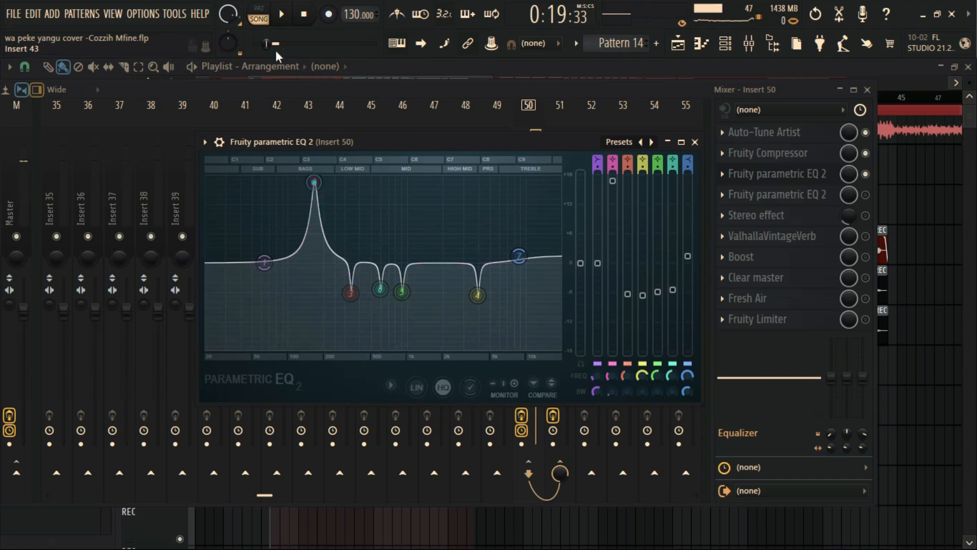
left_click(286, 15)
mouse_move(314, 182)
left_mouse_down()
mouse_move(351, 178)
mouse_move(249, 178)
mouse_move(315, 179)
left_mouse_up()
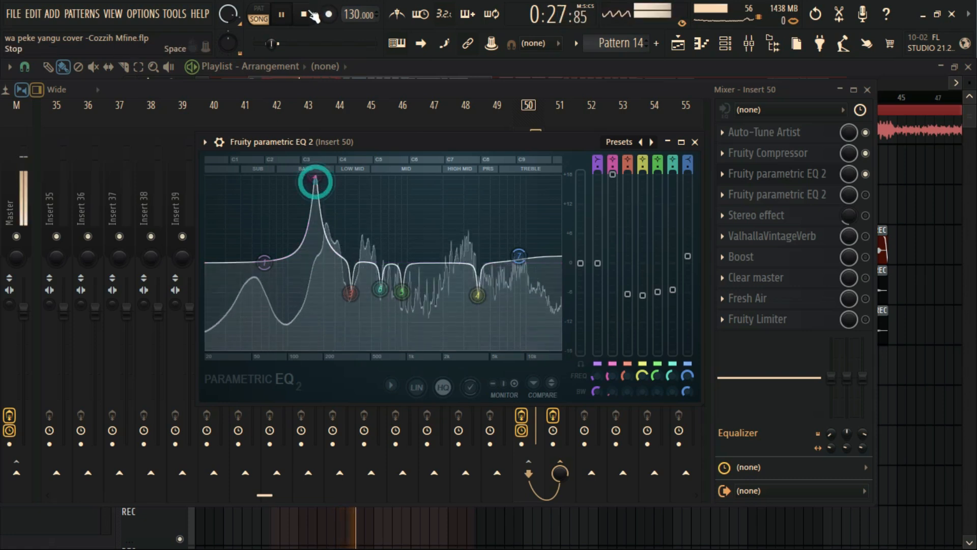
key("space")
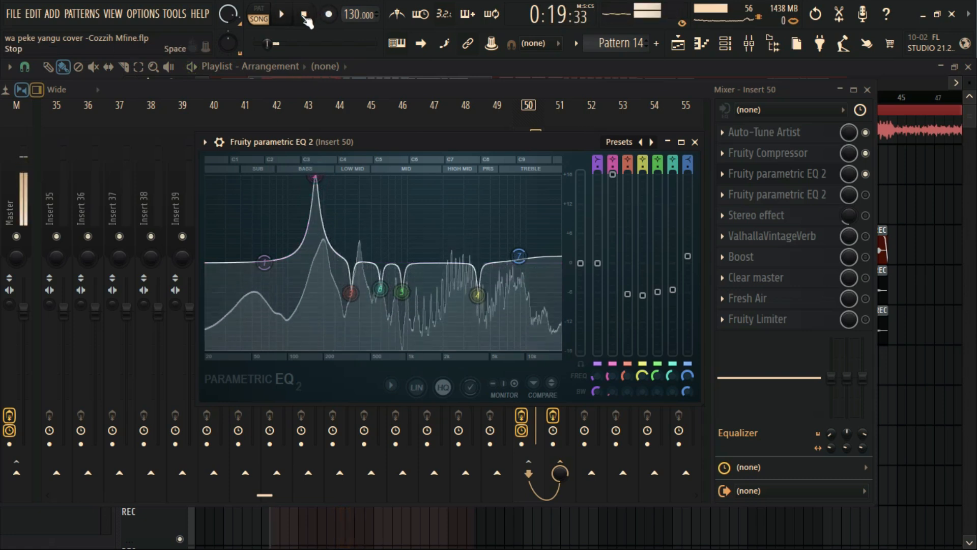
left_click(281, 14)
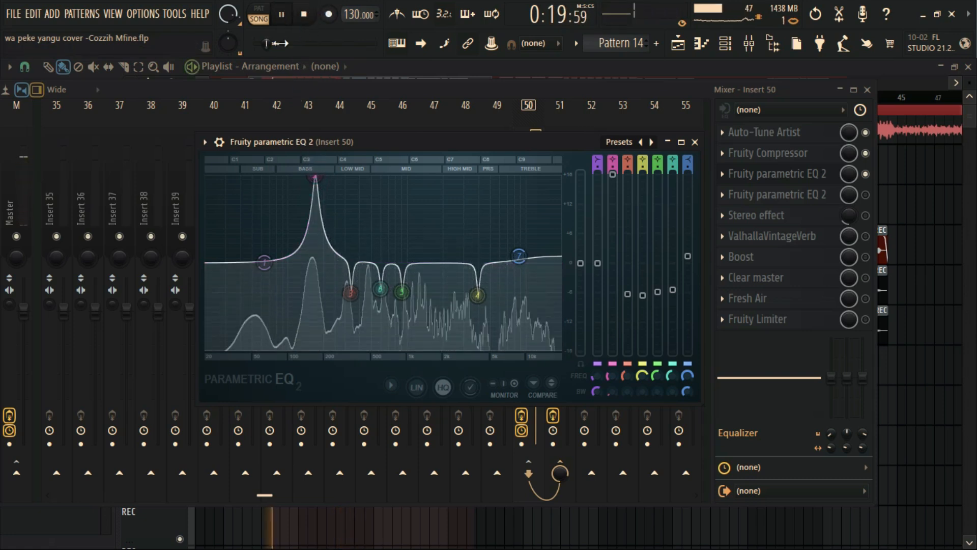
mouse_move(315, 178)
left_mouse_down()
mouse_move(277, 178)
mouse_move(316, 178)
left_mouse_up()
left_click(305, 15)
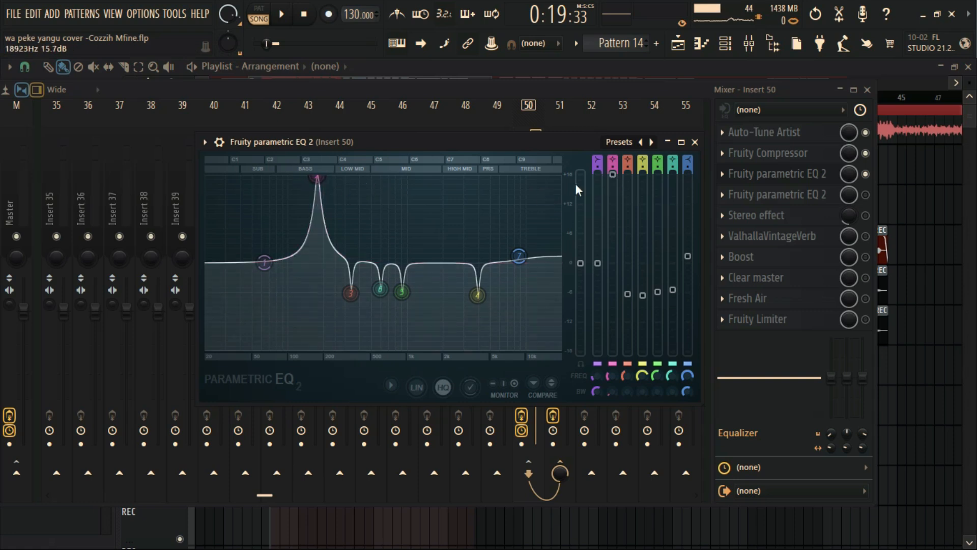
Cut band 2 to about -14 dB and play a short stretch of the vocals to check the result.
left_click_drag(613, 175, 614, 330)
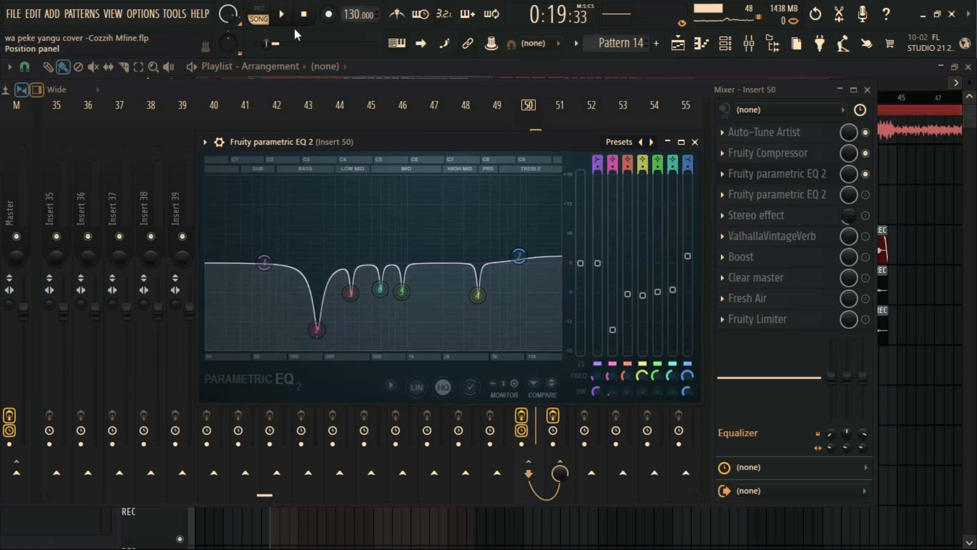
left_click(283, 15)
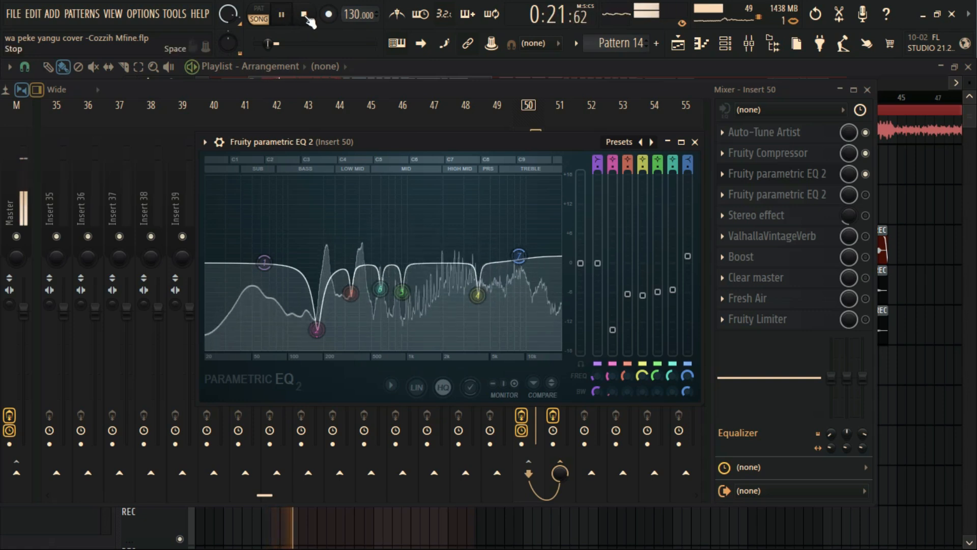
left_click(305, 16)
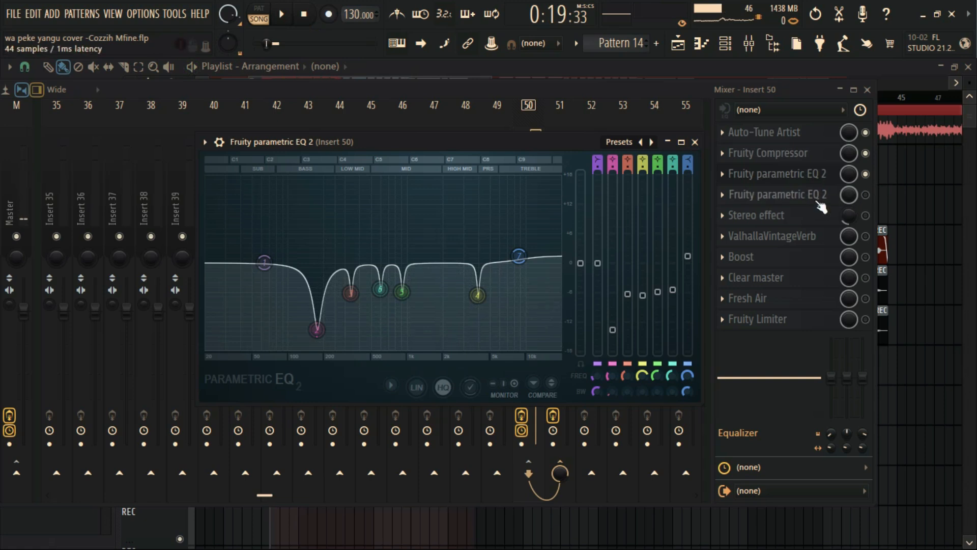
Enable and open the second Fruity parametric EQ 2, and play the vocals briefly through its high-pass curve.
left_click(867, 198)
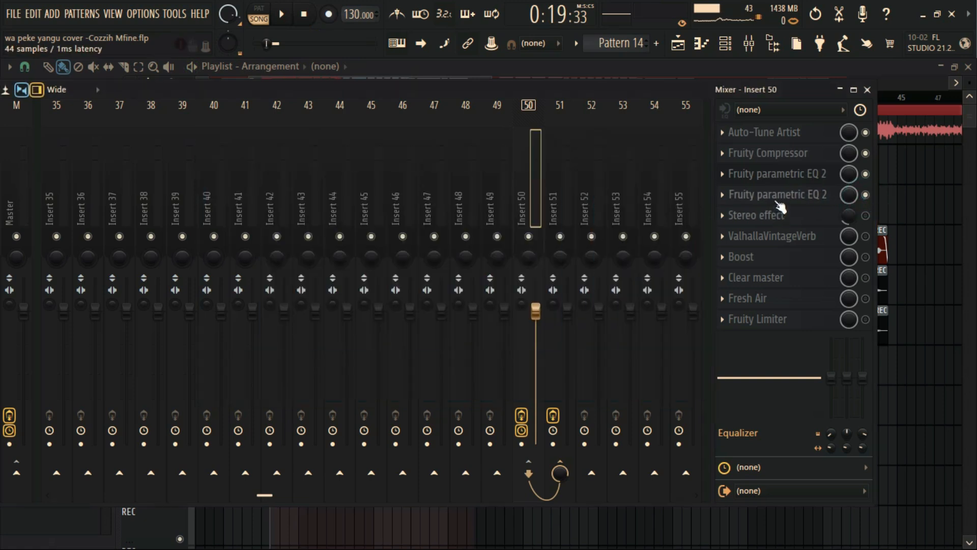
left_click(764, 195)
left_click(281, 14)
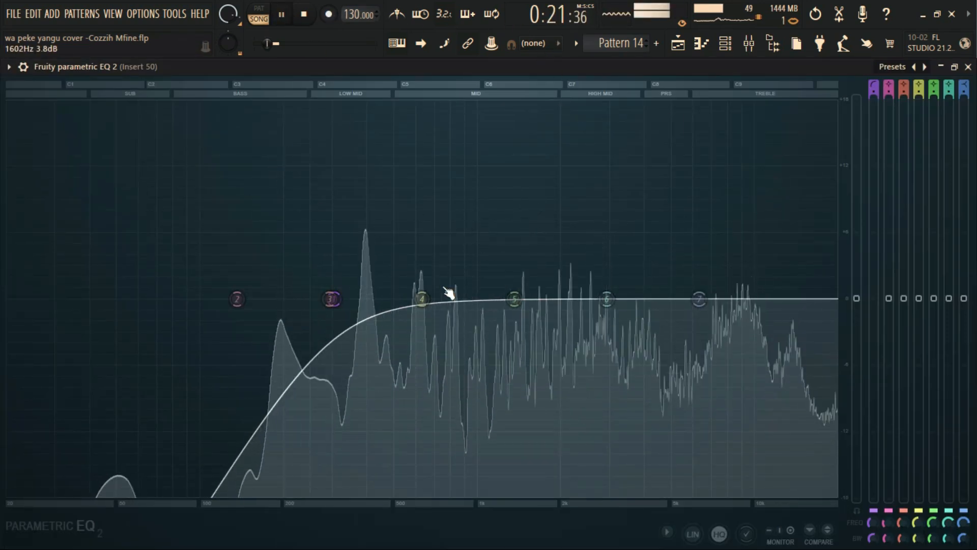
left_click(306, 14)
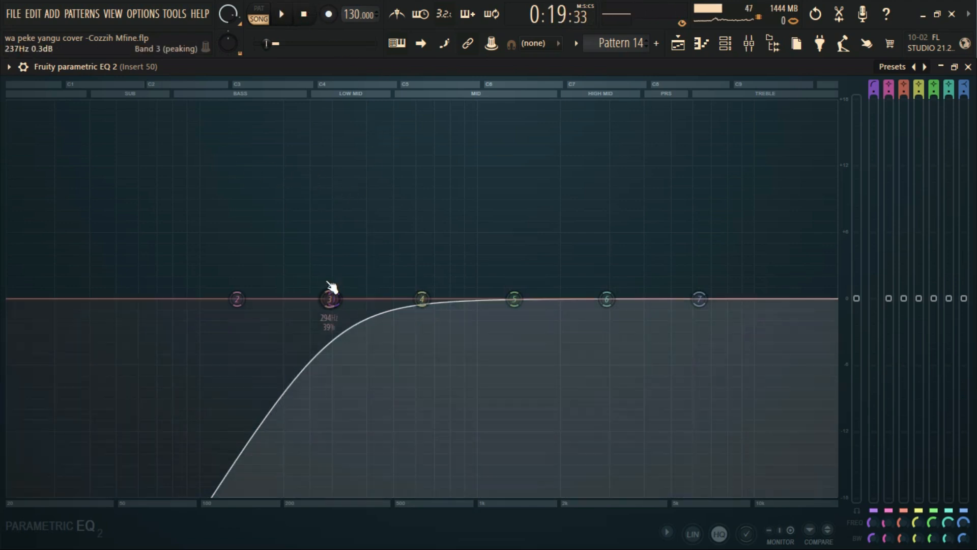
Try lowering the band 1 high-pass cutoff to about 210 Hz and play the vocals to hear the effect.
left_click_drag(343, 307, 290, 299)
left_click(283, 16)
left_click(304, 15)
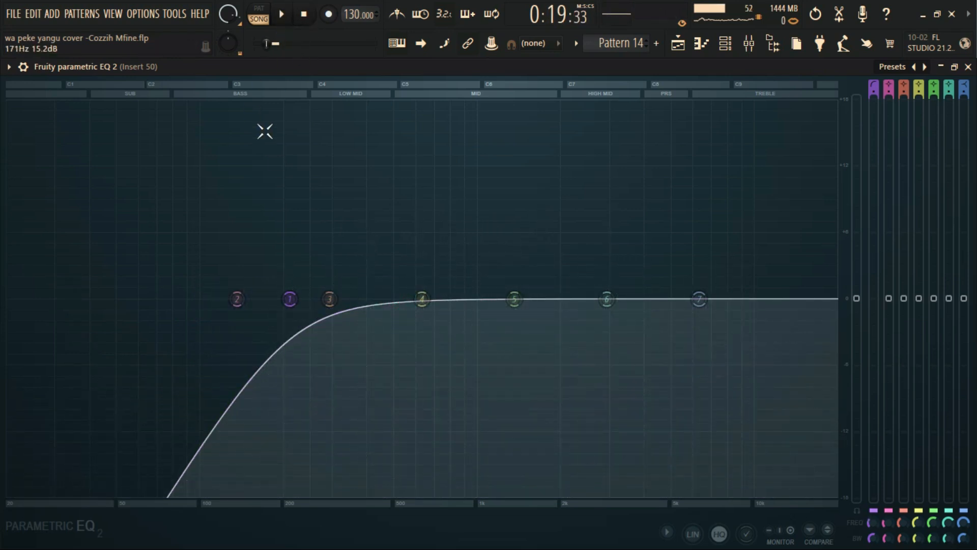
Raise the band 1 high-pass cutoff during playback, stop the vocals and fine-tune the cutoff to 278 Hz.
left_click(286, 19)
mouse_move(290, 299)
left_mouse_down()
mouse_move(312, 296)
mouse_move(290, 293)
left_mouse_up()
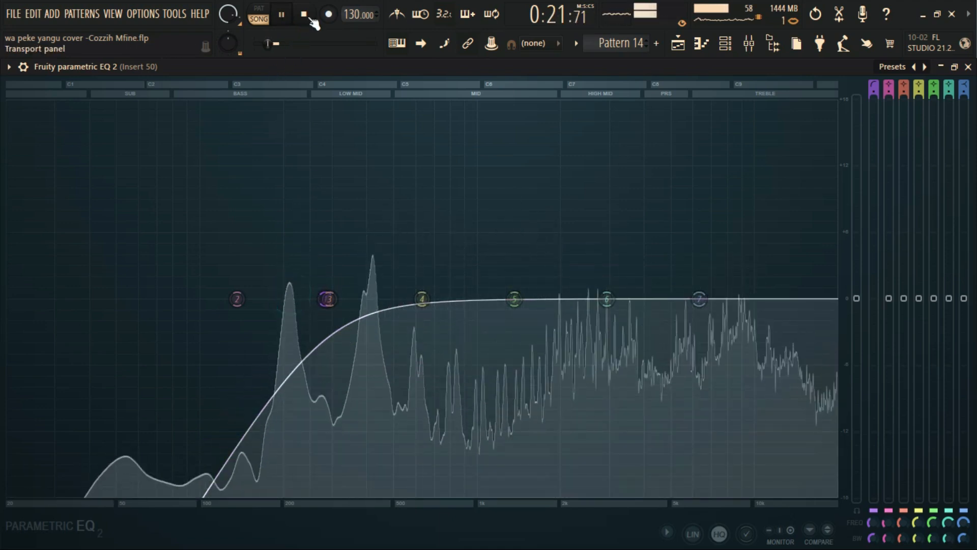
left_click(307, 16)
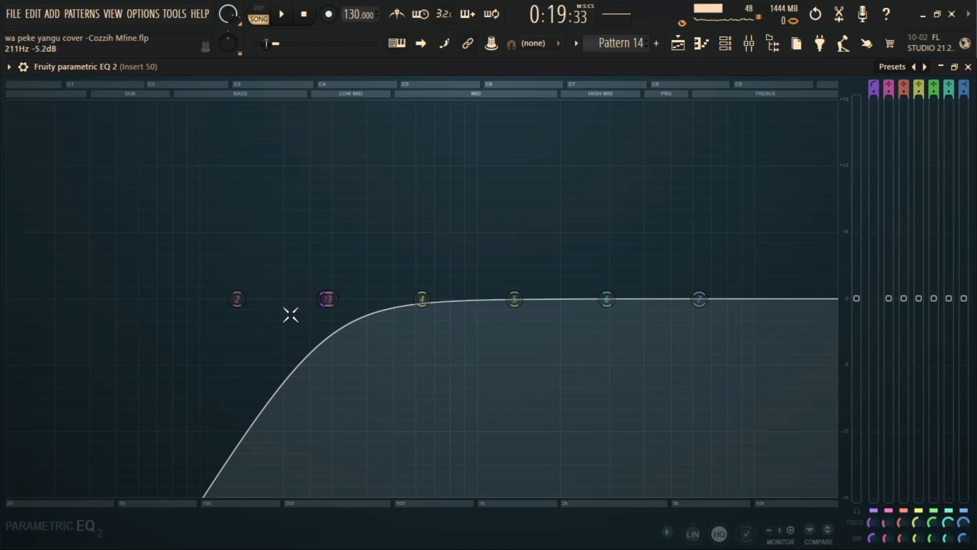
mouse_move(324, 307)
left_mouse_down()
mouse_move(304, 307)
mouse_move(322, 307)
left_mouse_up()
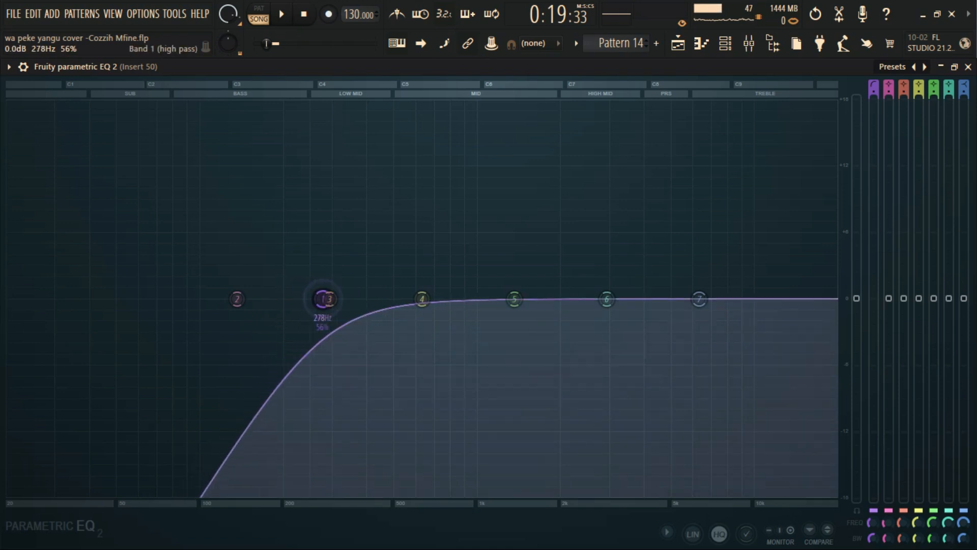
Push the band 1 high-pass cutoff up through 529 Hz to about 1.3 kHz and play the vocals to hear the thinning.
left_click_drag(324, 298, 399, 298)
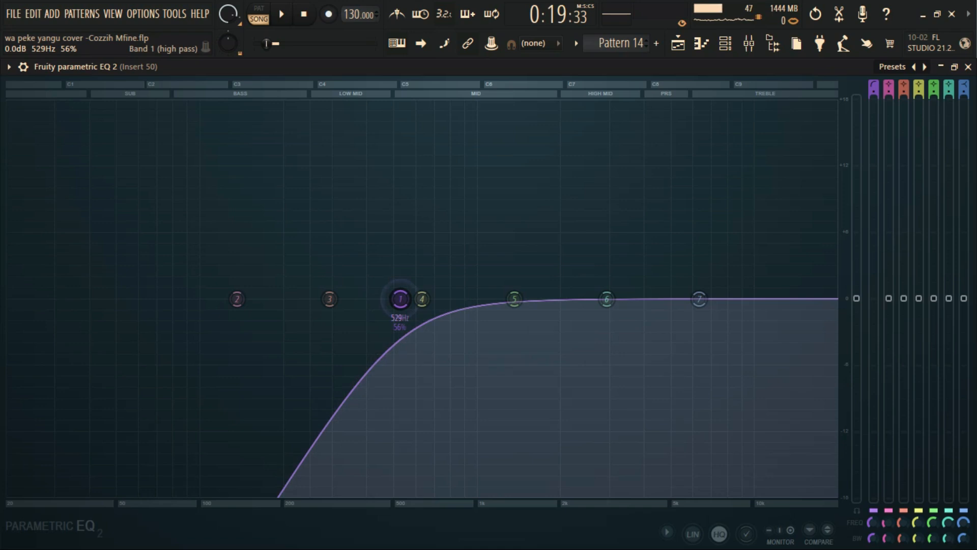
left_click_drag(400, 299, 511, 298)
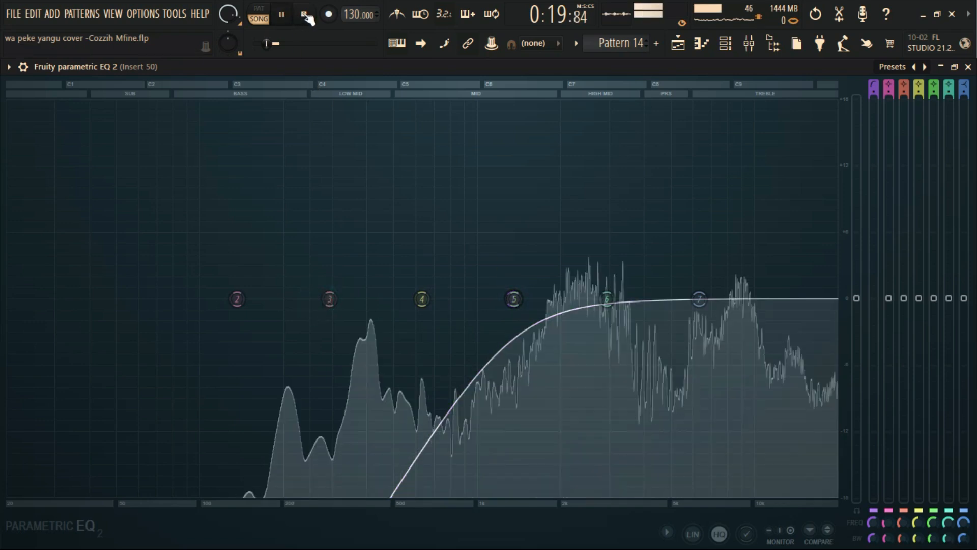
left_click(283, 15)
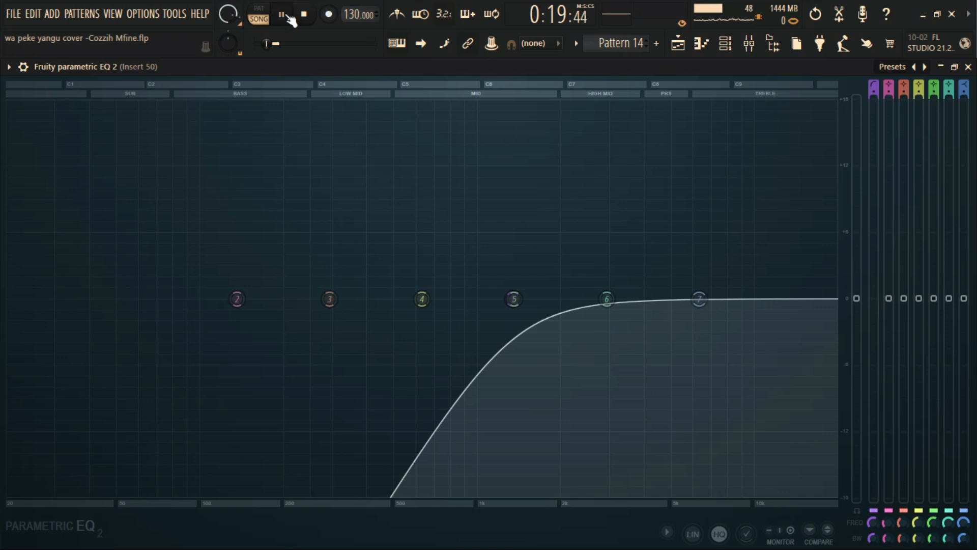
left_click(287, 16)
left_click(286, 16)
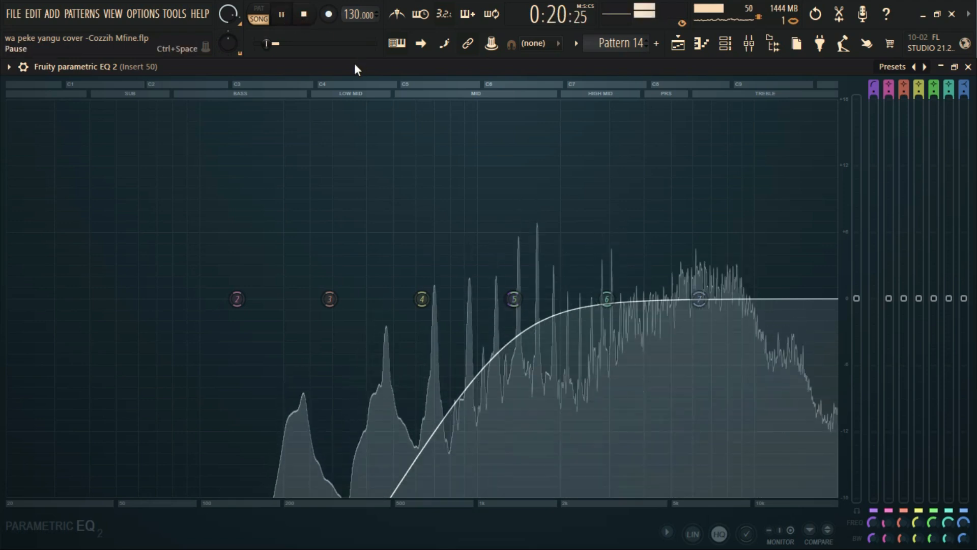
left_click(304, 14)
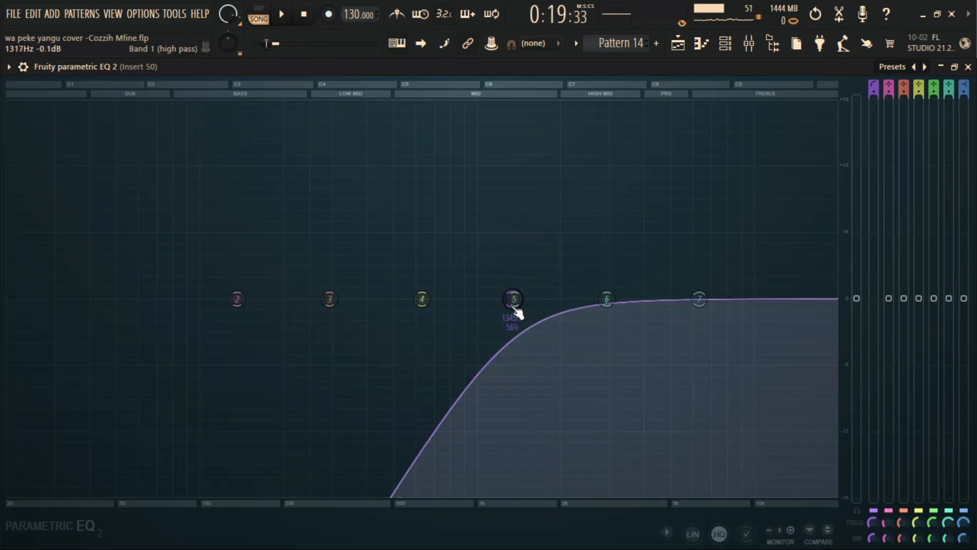
Lower the band 1 high-pass cutoff back to the low mids, just above band 3, and play the vocals.
left_click_drag(513, 305, 346, 301)
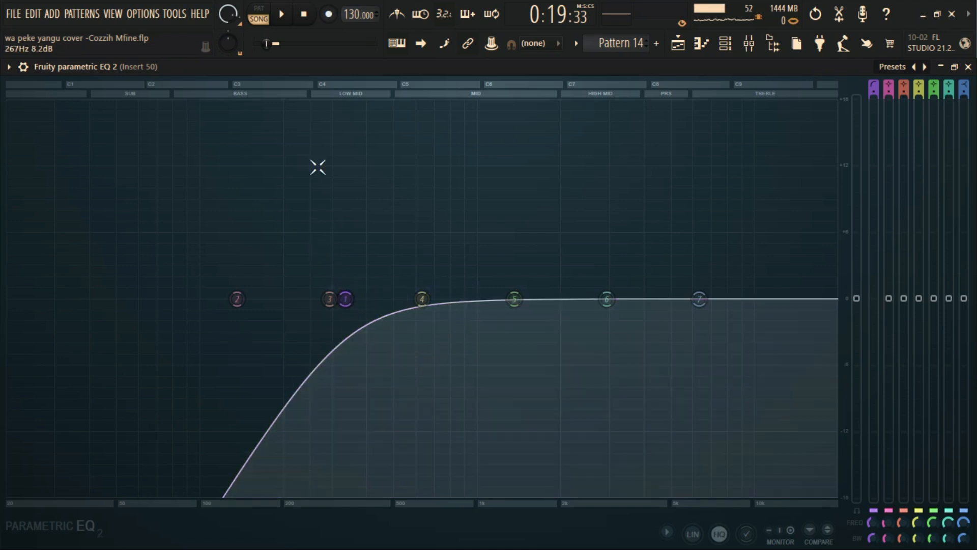
left_click(283, 14)
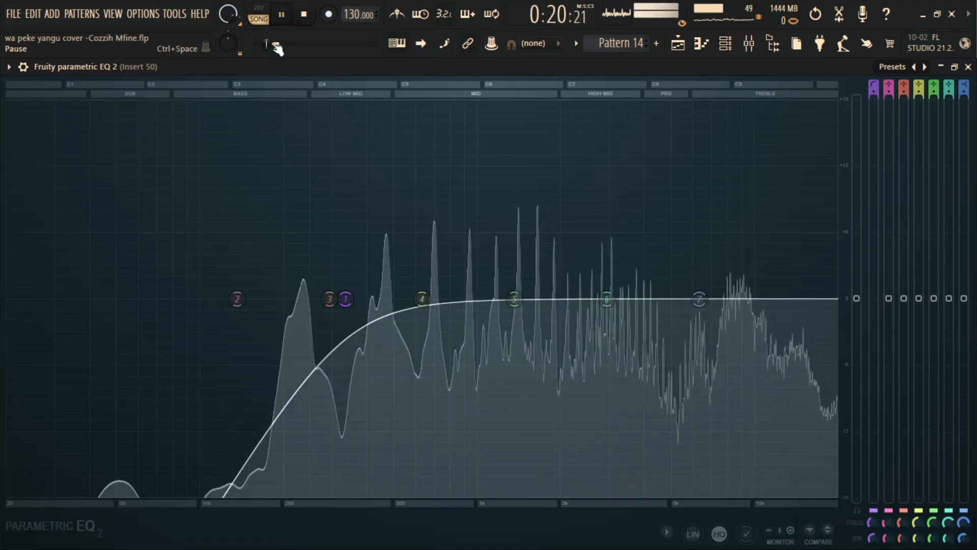
Try raising the band 1 high-pass cutoff to about 440 Hz while the vocals play, and stop playback.
left_click_drag(349, 303, 378, 299)
left_click(304, 16)
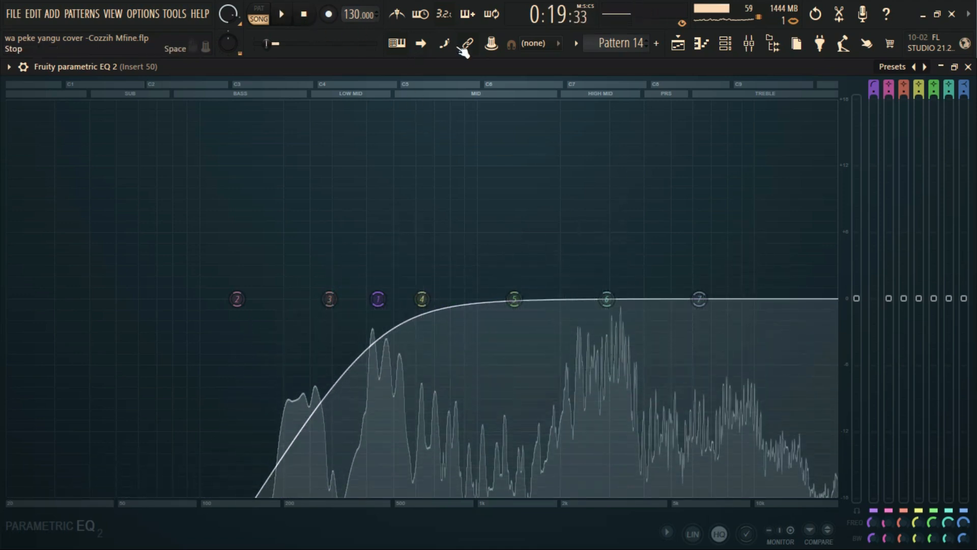
Close the EQ and mixer windows, unmute the instrumental on Track 1 and play the vocals with it.
left_click(969, 66)
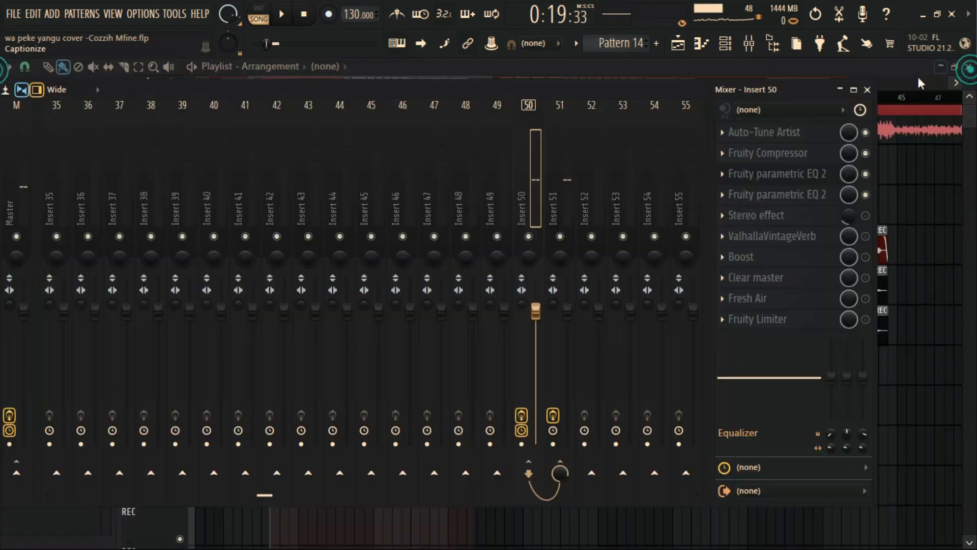
left_click(867, 90)
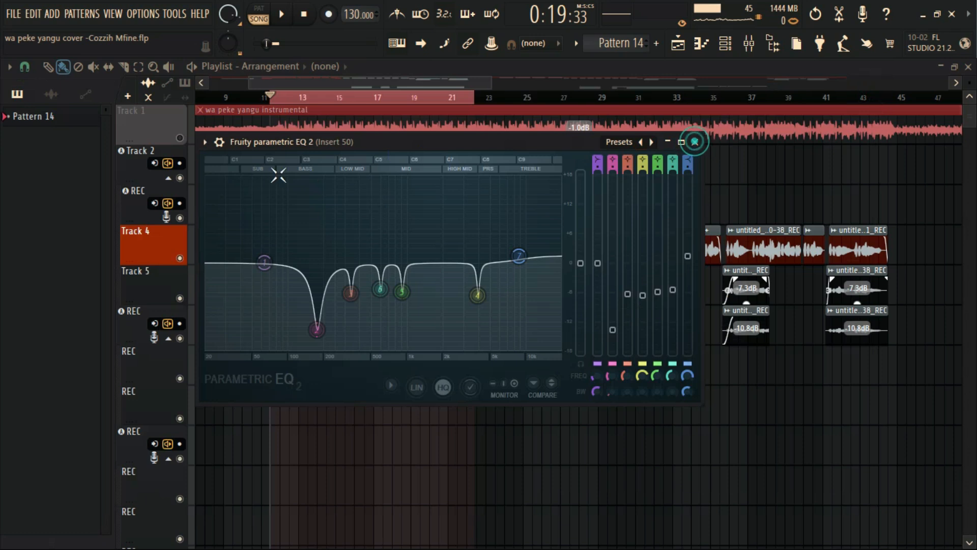
left_click(695, 142)
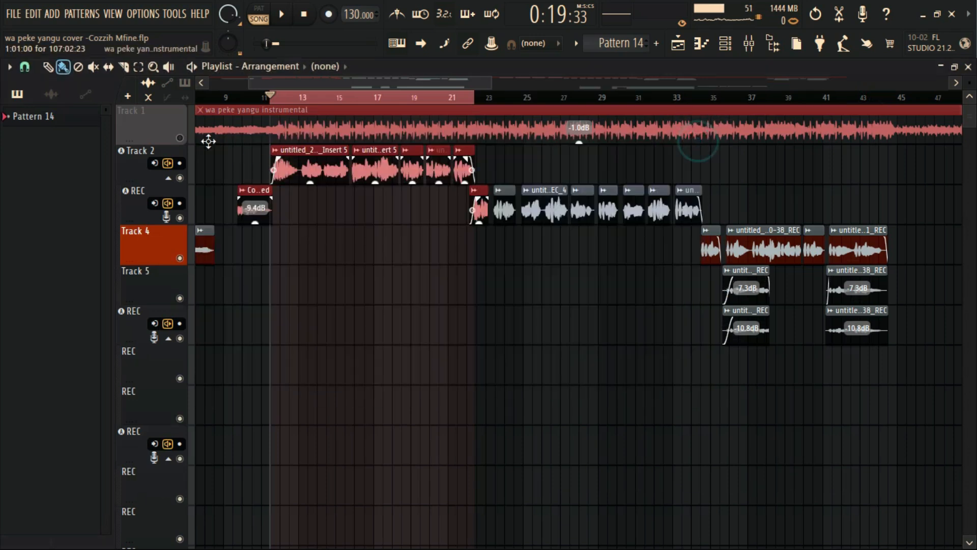
left_click(180, 138)
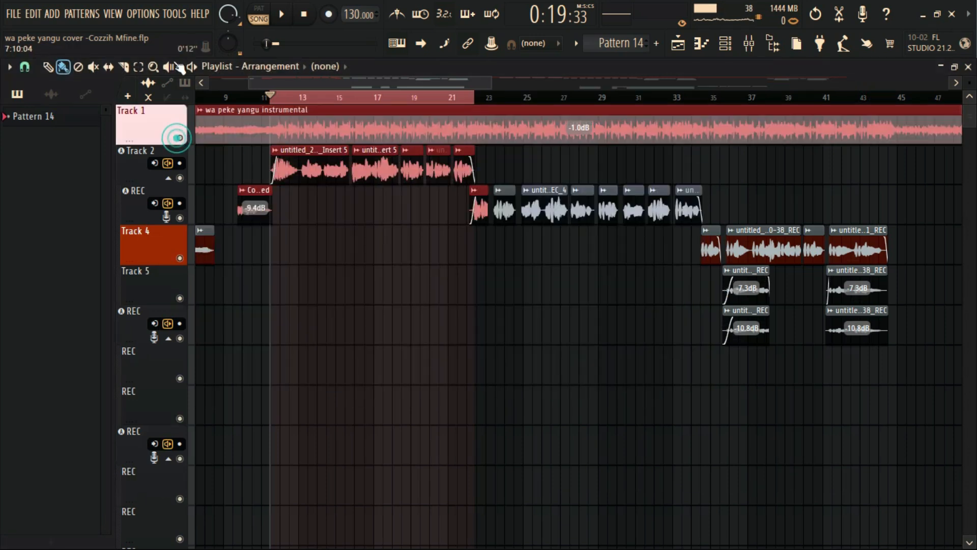
left_click(283, 15)
Reopen the second Fruity parametric EQ 2 on Insert 50 during playback and push band 1's high-pass cutoff to about 2 kHz, then stop.
left_click(748, 43)
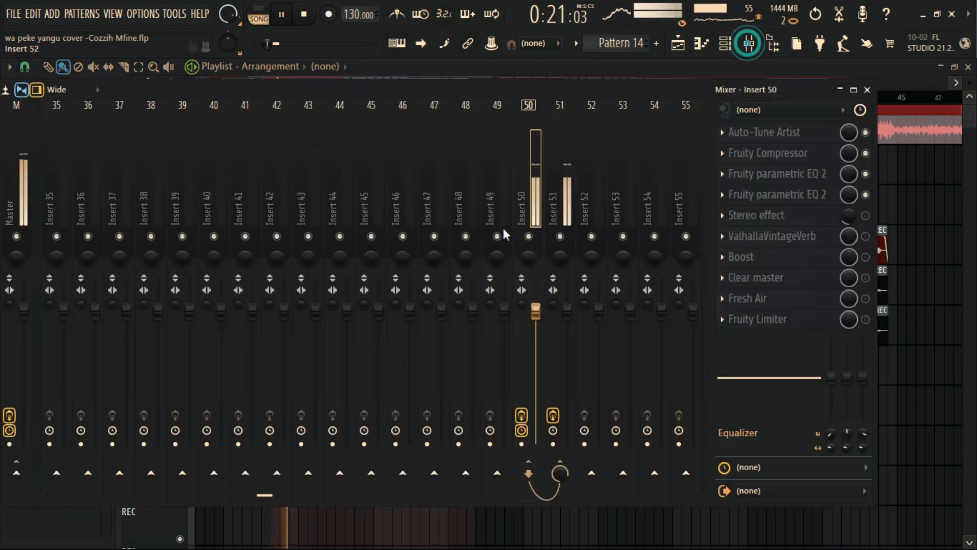
left_click(802, 197)
left_click_drag(378, 299, 604, 299)
left_click_drag(572, 299, 557, 299)
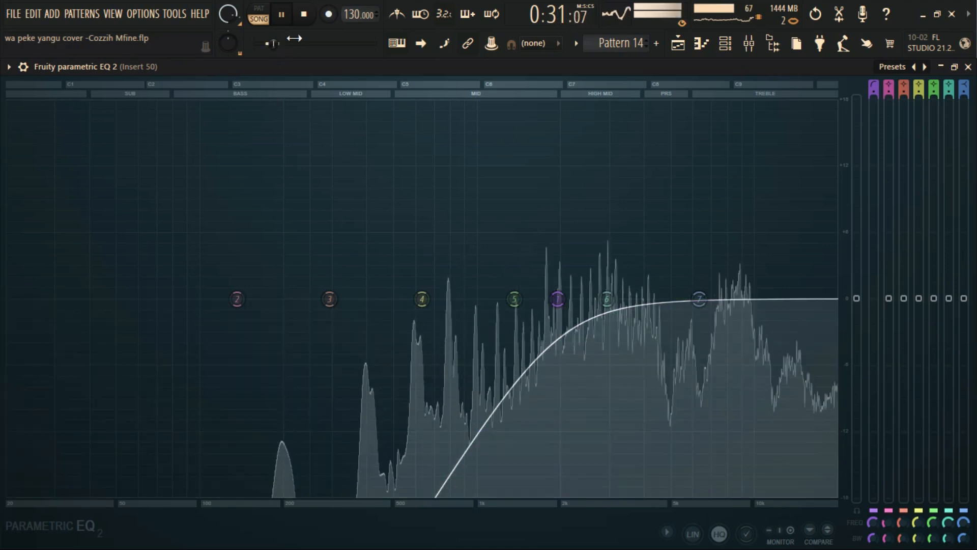
left_click(305, 19)
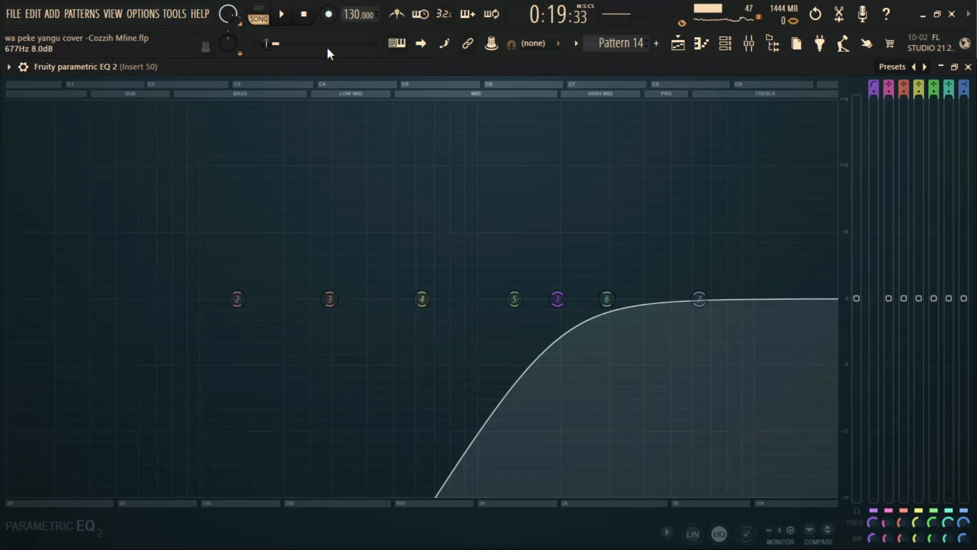
Lower the band 1 high-pass cutoff to about 280 Hz during playback, recheck it with the instrumental and close the EQ.
left_click(282, 14)
left_click_drag(558, 299, 323, 299)
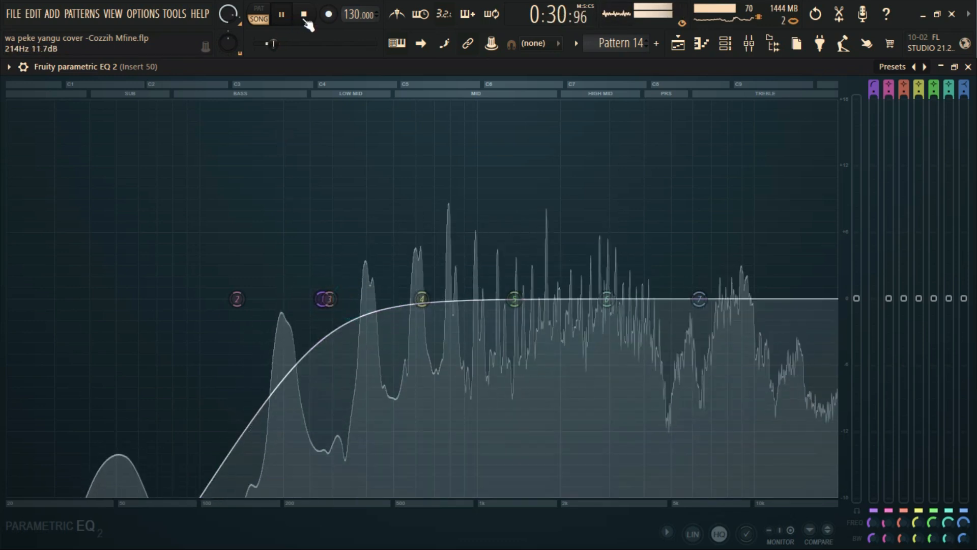
left_click(304, 14)
left_click(282, 15)
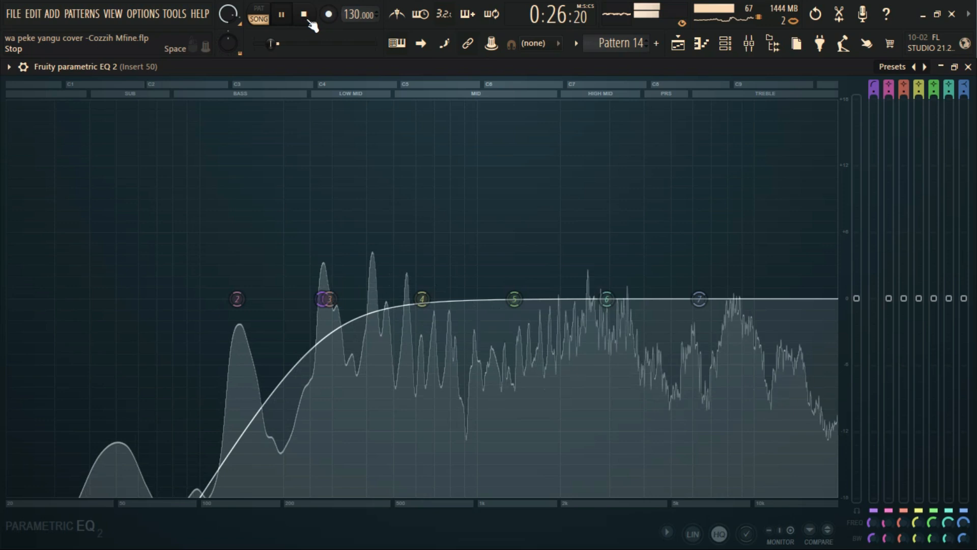
left_click(306, 17)
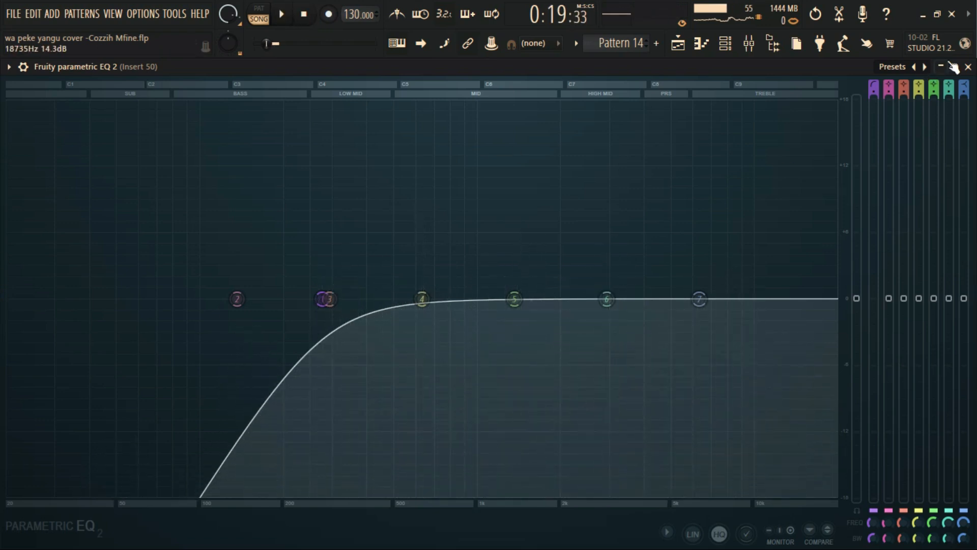
left_click(969, 67)
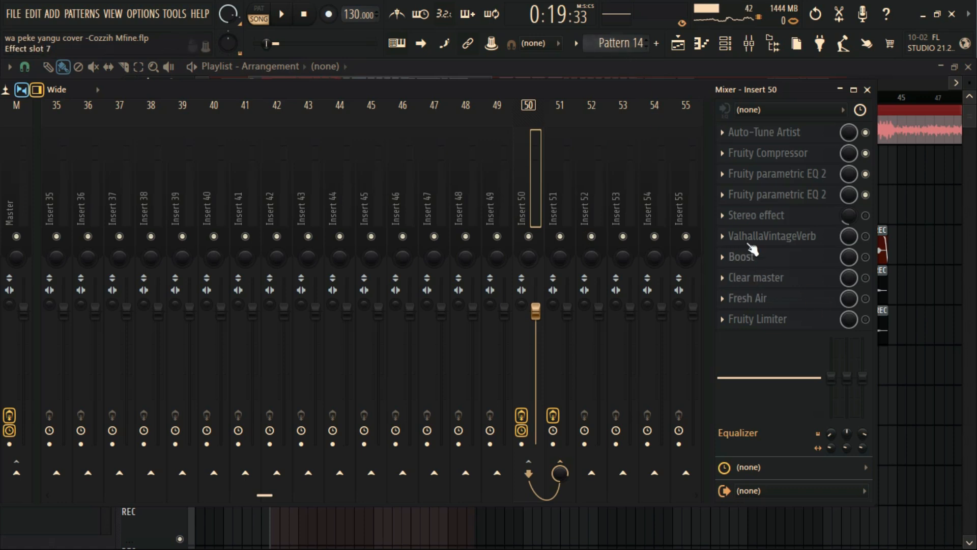
Show the Stereo effect delay on Insert 50, close its window and enable the effect.
left_click(758, 215)
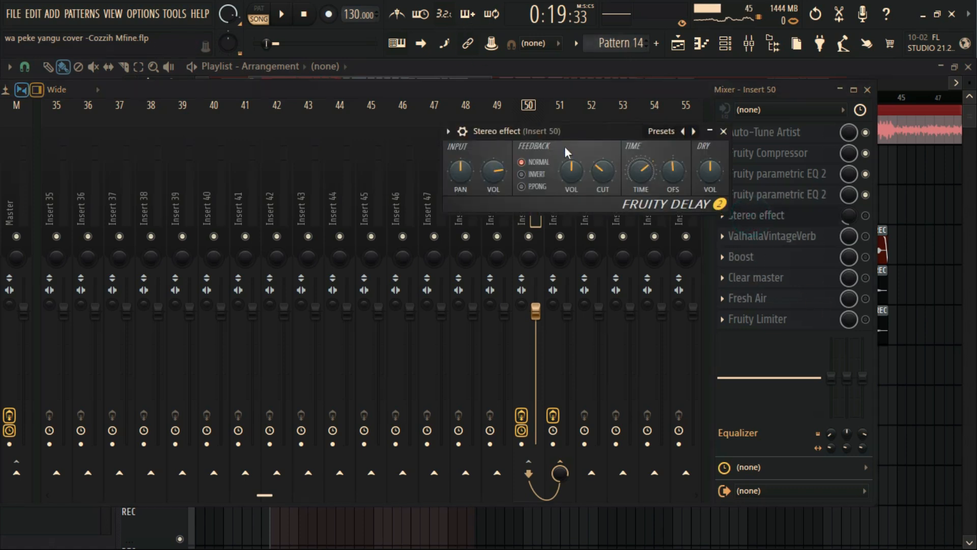
left_click_drag(591, 131, 374, 152)
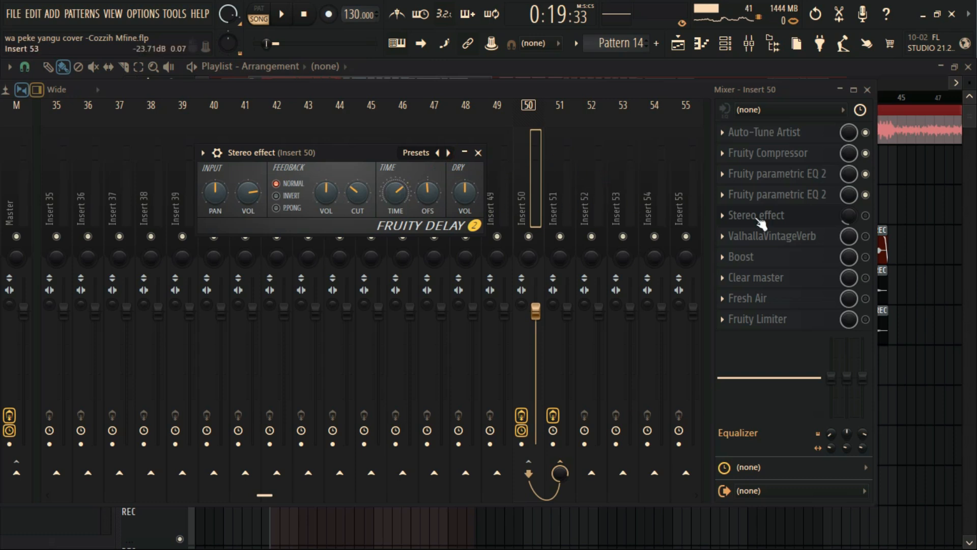
left_click(865, 216)
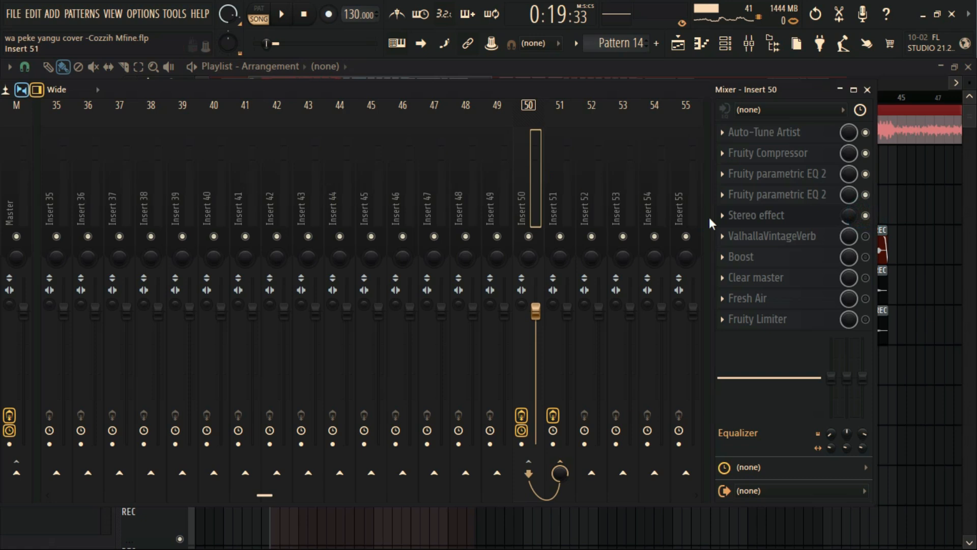
Replay the opening of the selected vocal section several times to hear it with the Stereo effect enabled.
left_click(282, 13)
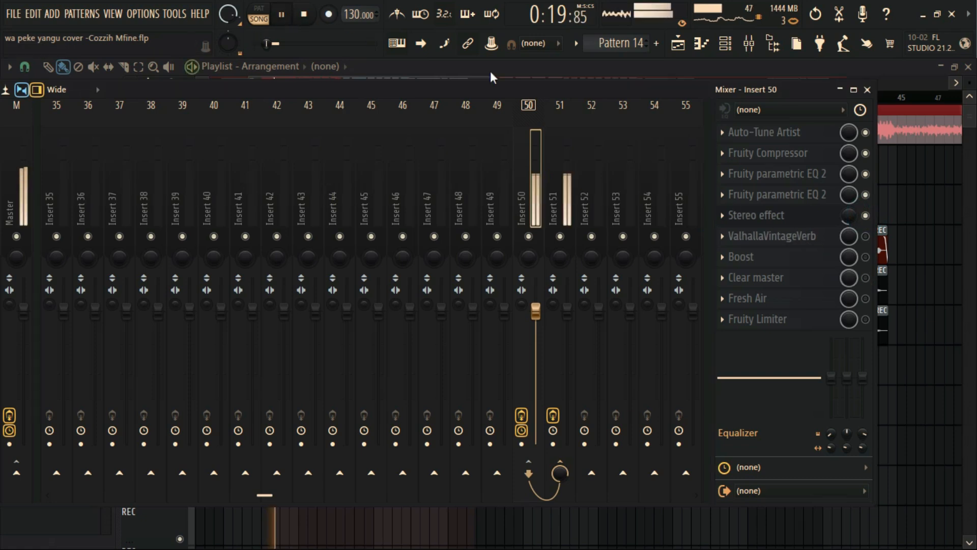
key("space")
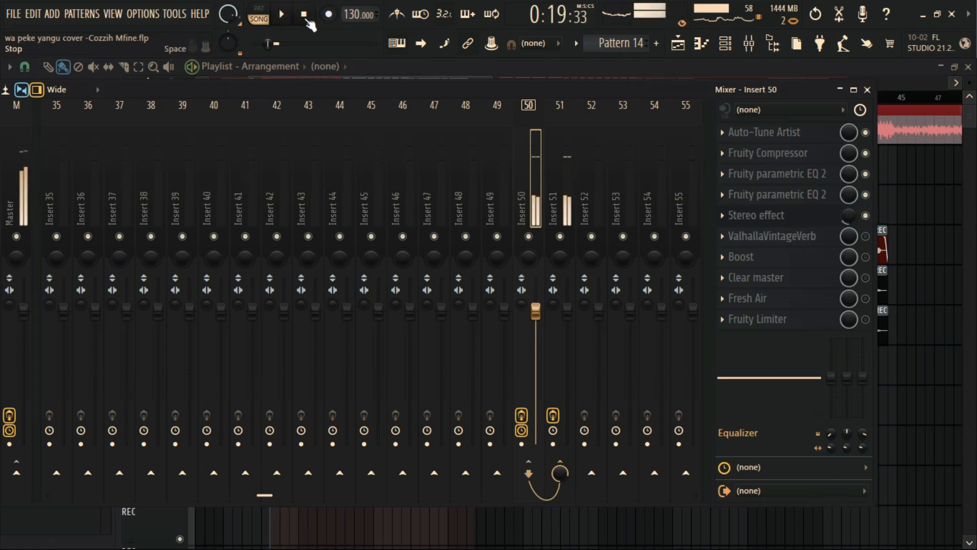
left_click(292, 17)
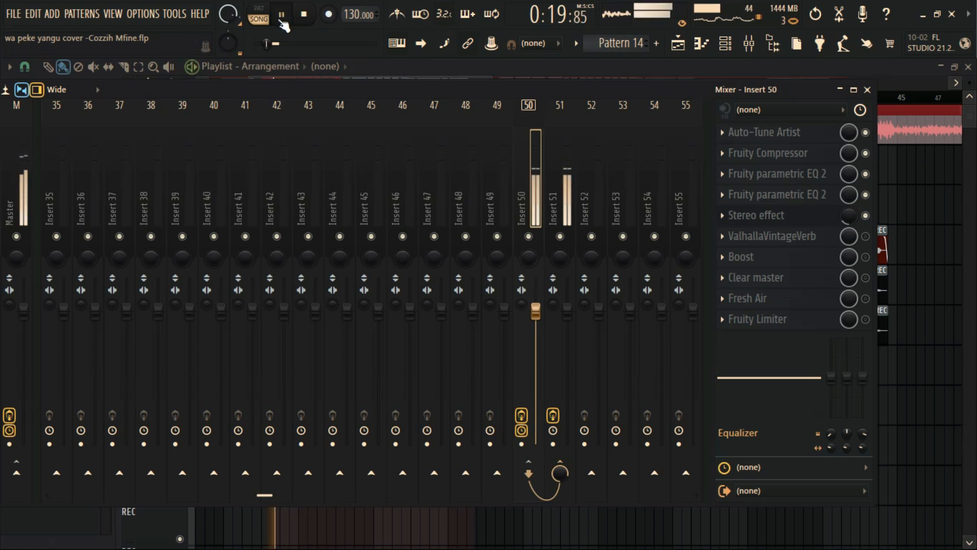
left_click(305, 15)
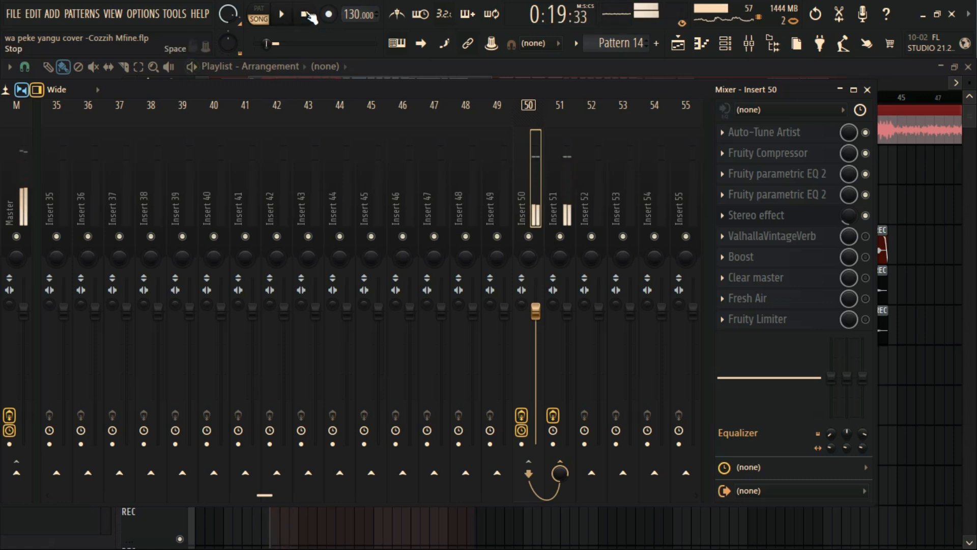
left_click(284, 17)
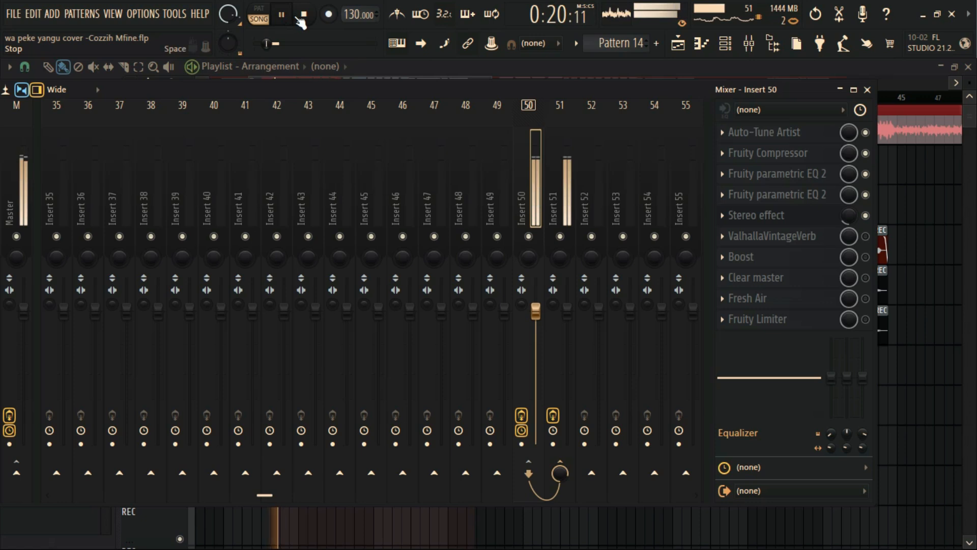
left_click(306, 14)
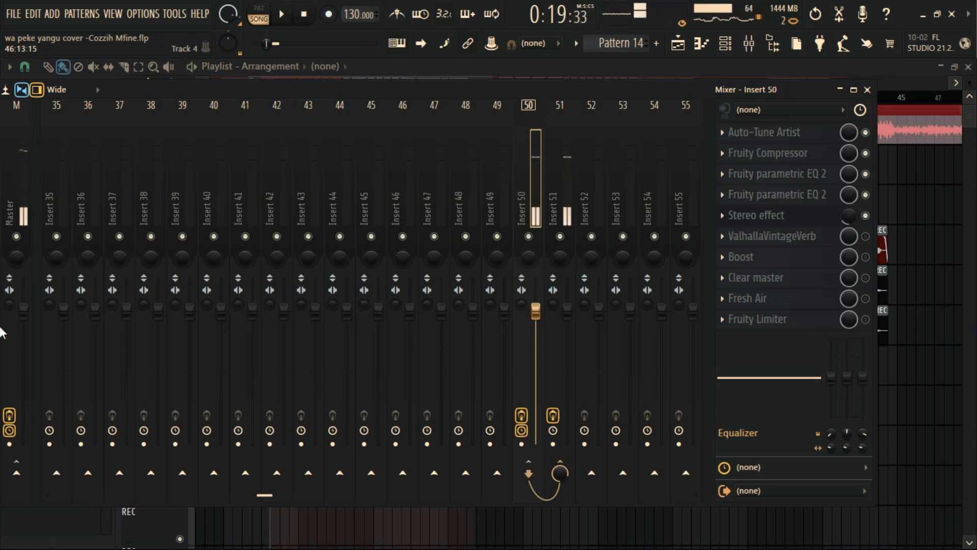
Bypass the Stereo effect on Insert 50 and replay the section's opening to compare the vocals without it.
left_click(865, 217)
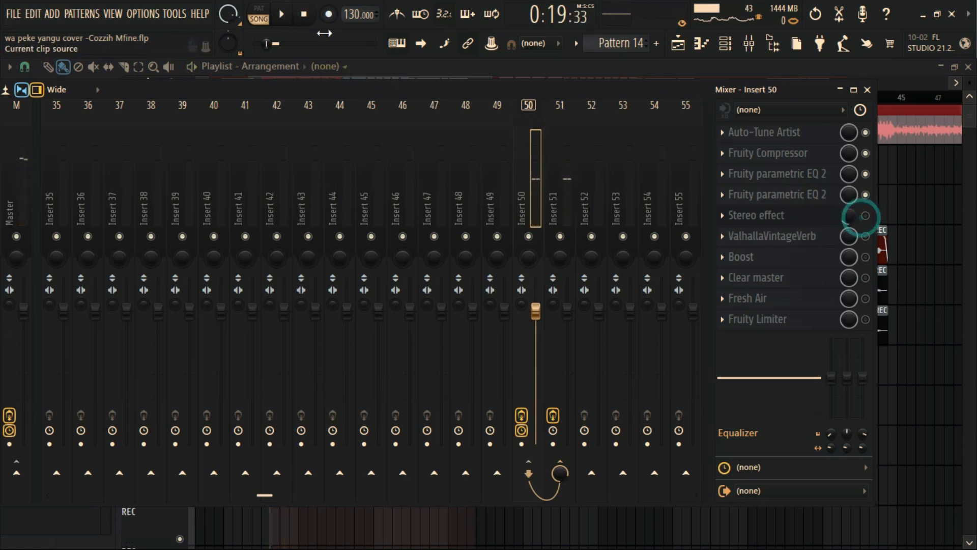
left_click(281, 15)
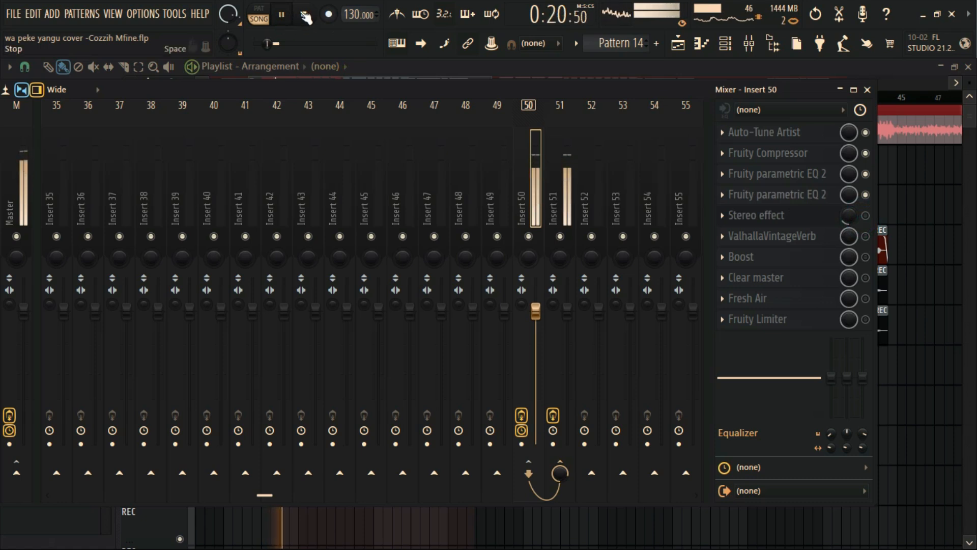
left_click(304, 16)
key("space")
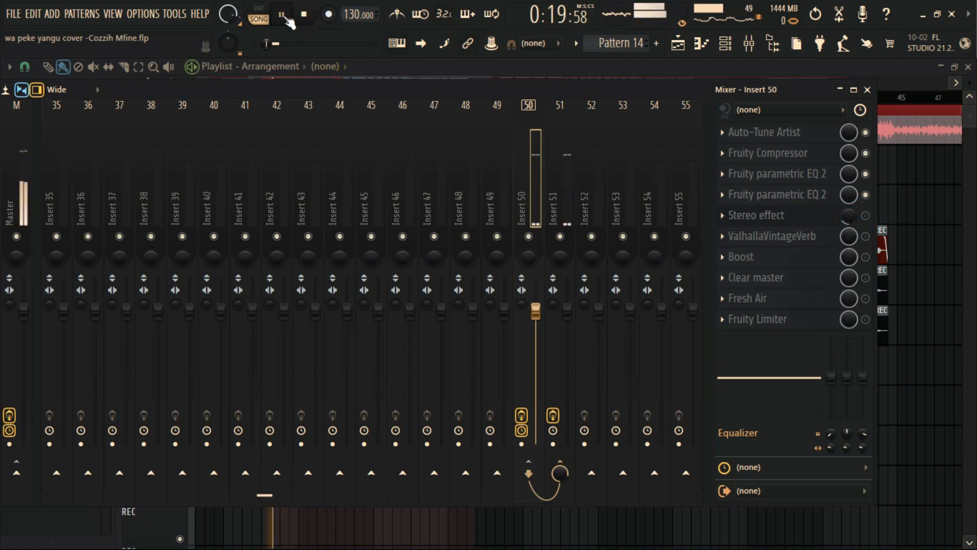
left_click(304, 16)
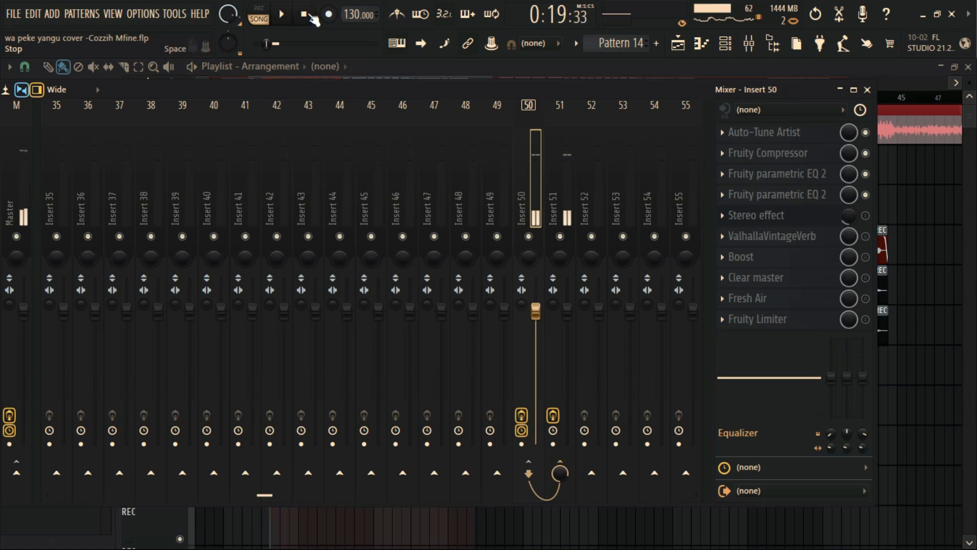
key("space")
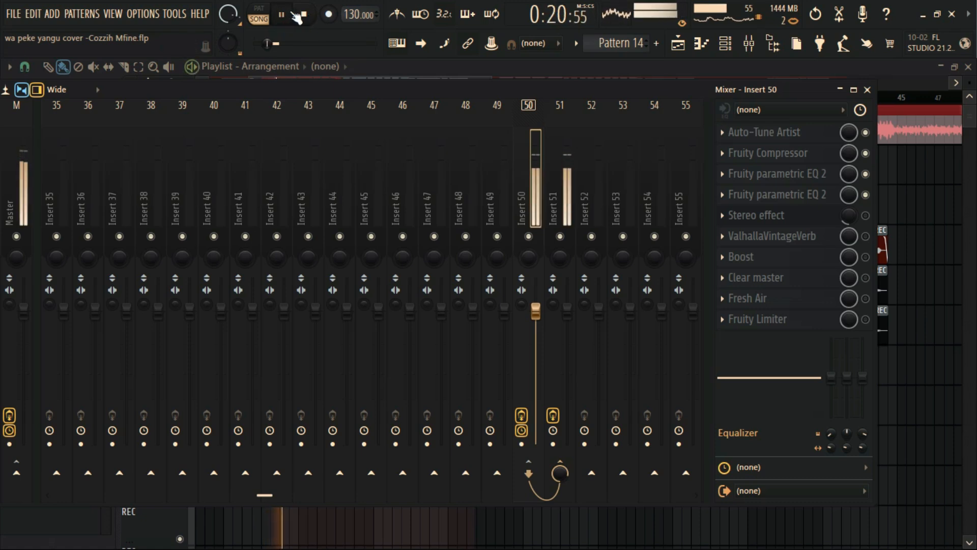
key("space")
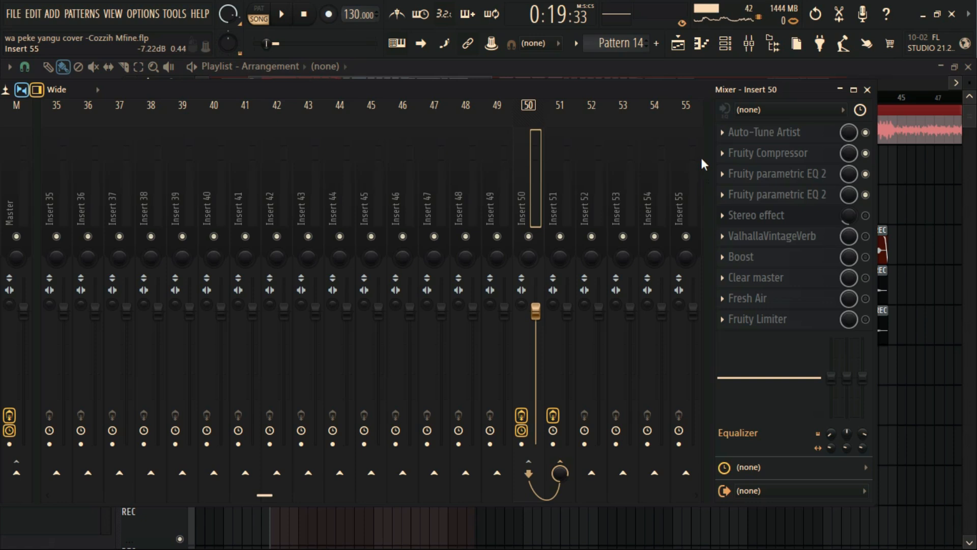
Re-enable the Stereo effect on Insert 50 and play a longer part of the vocals with it.
left_click(865, 215)
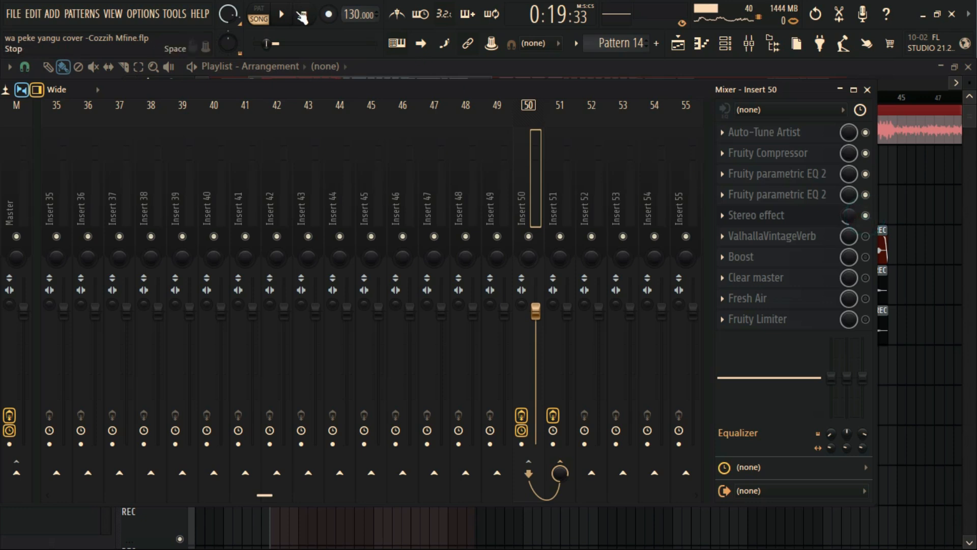
left_click(281, 14)
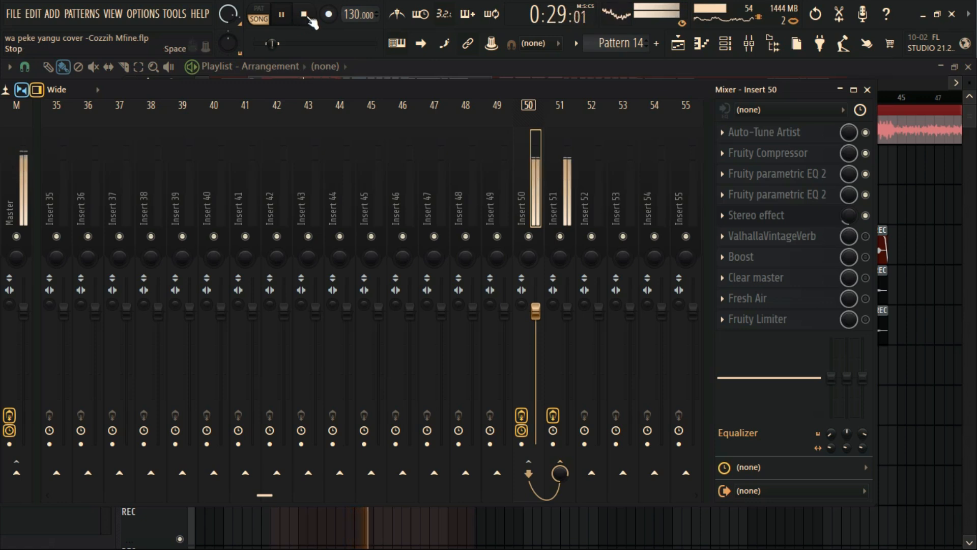
left_click(304, 15)
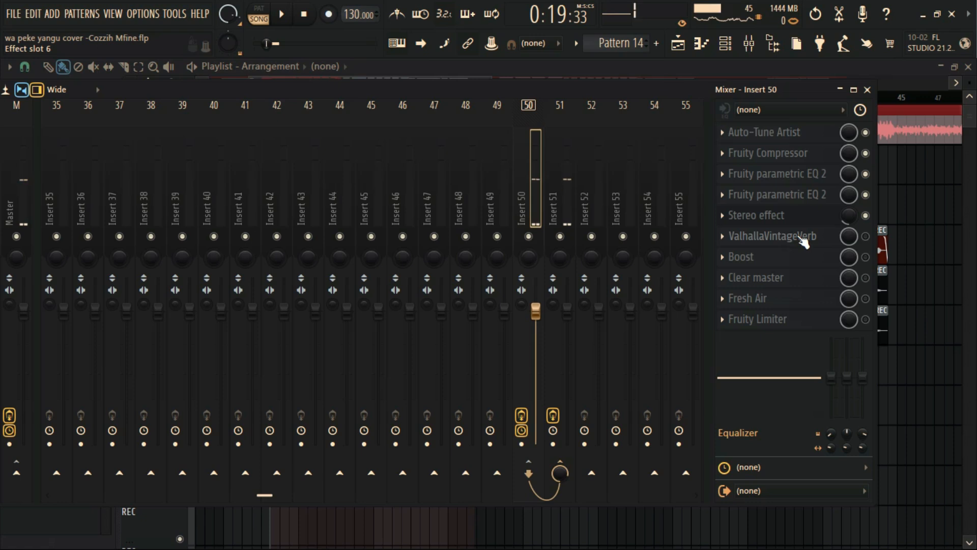
Open the Stereo effect's Fruity Delay 2 settings, close the mixer and play the song with the delay settings in view.
left_click(784, 217)
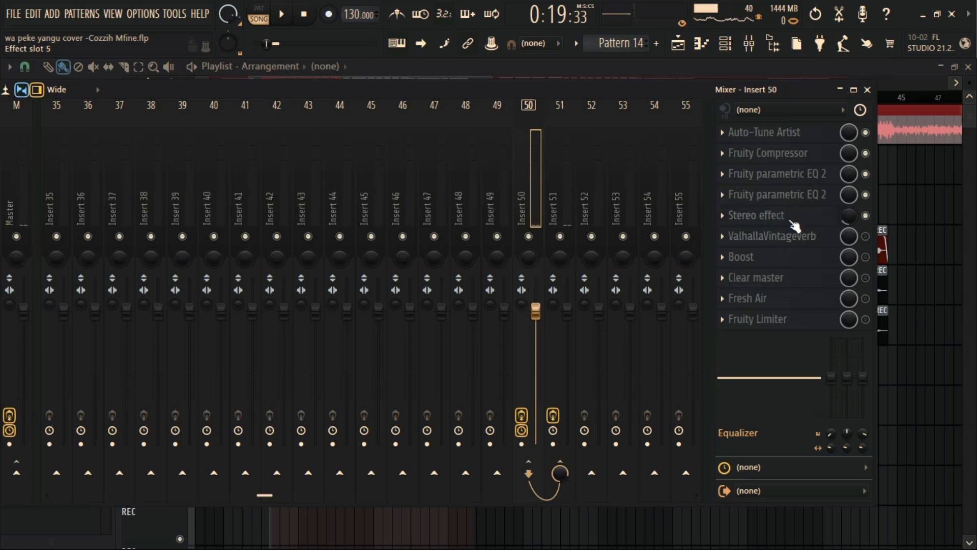
left_click(786, 219)
left_click(364, 156)
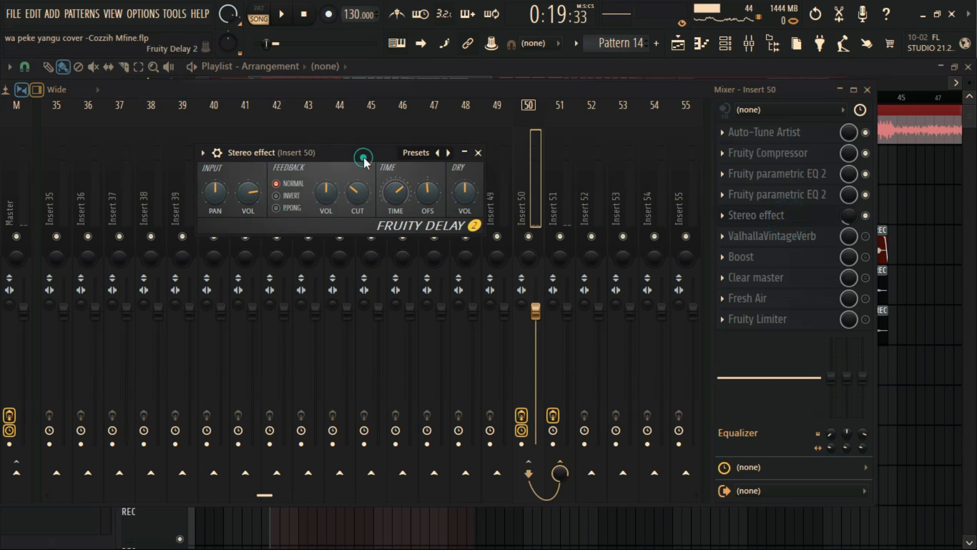
left_click_drag(364, 157, 377, 135)
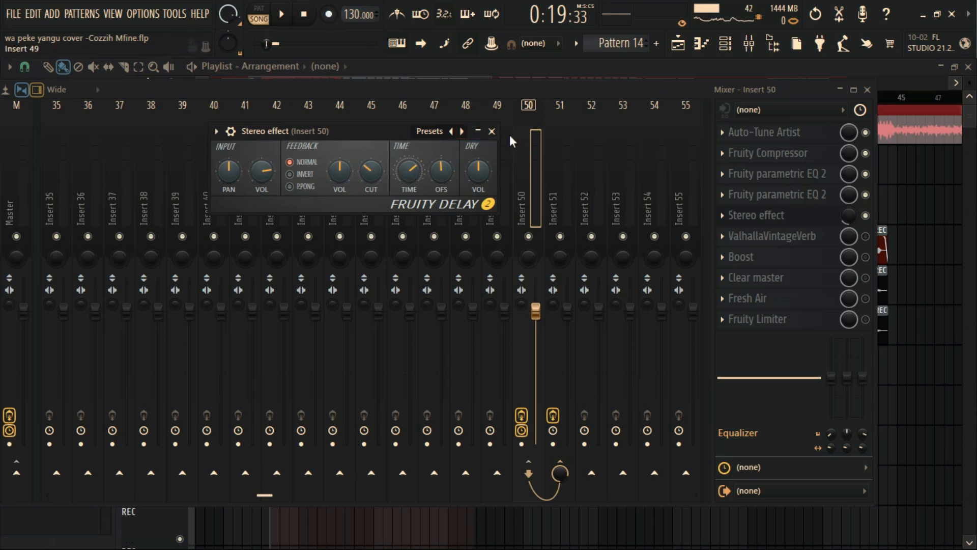
left_click(870, 92)
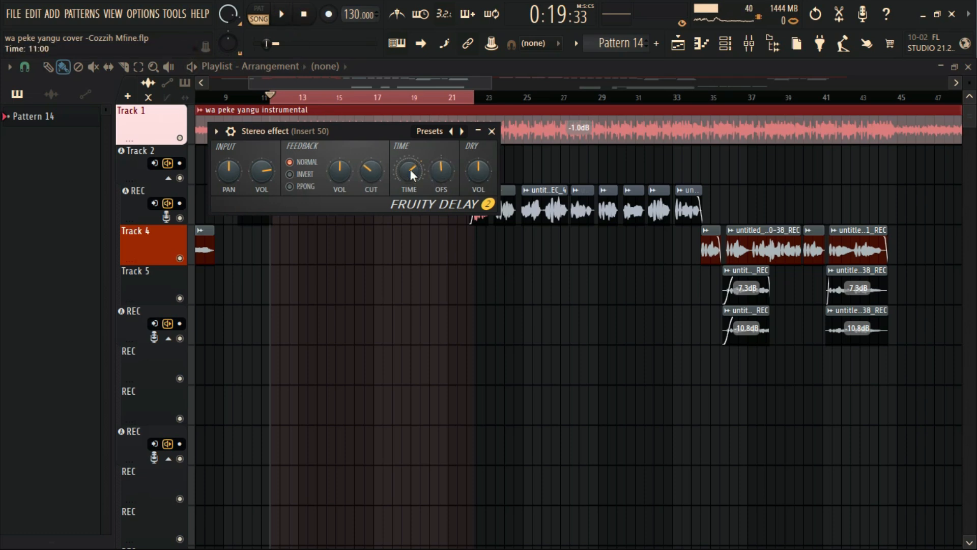
left_click(284, 16)
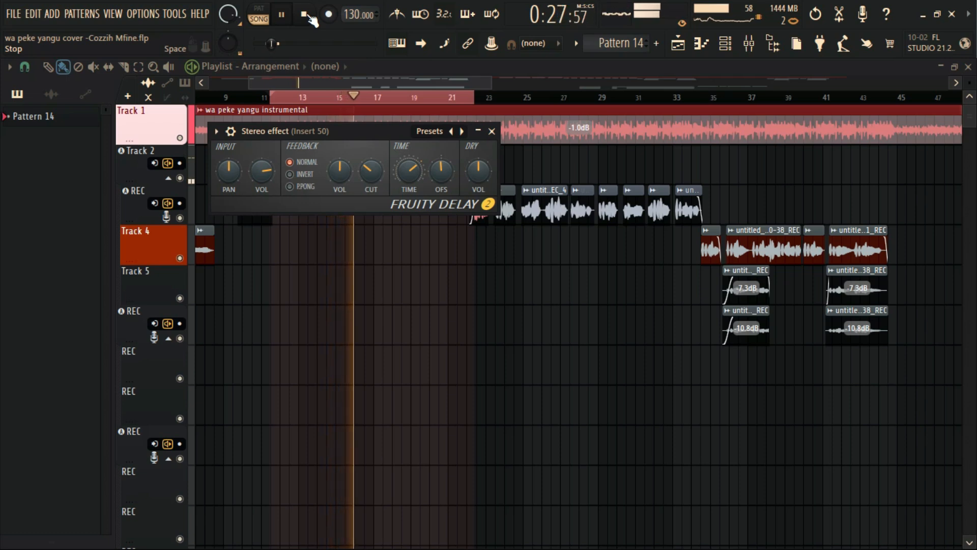
Stop the song, close the Stereo effect's settings and open ValhallaVintageVerb from Insert 50's effect slots in the mixer.
left_click(305, 15)
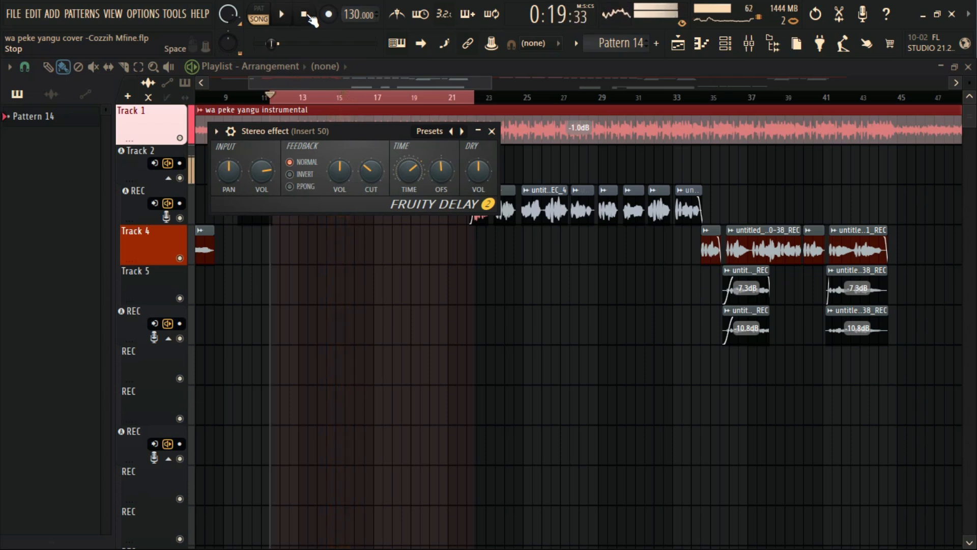
left_click(491, 131)
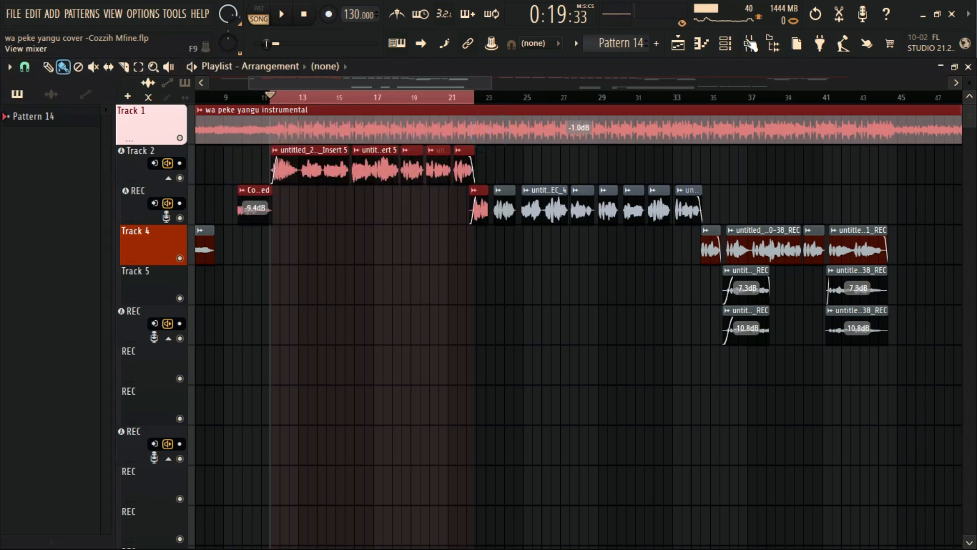
left_click(748, 44)
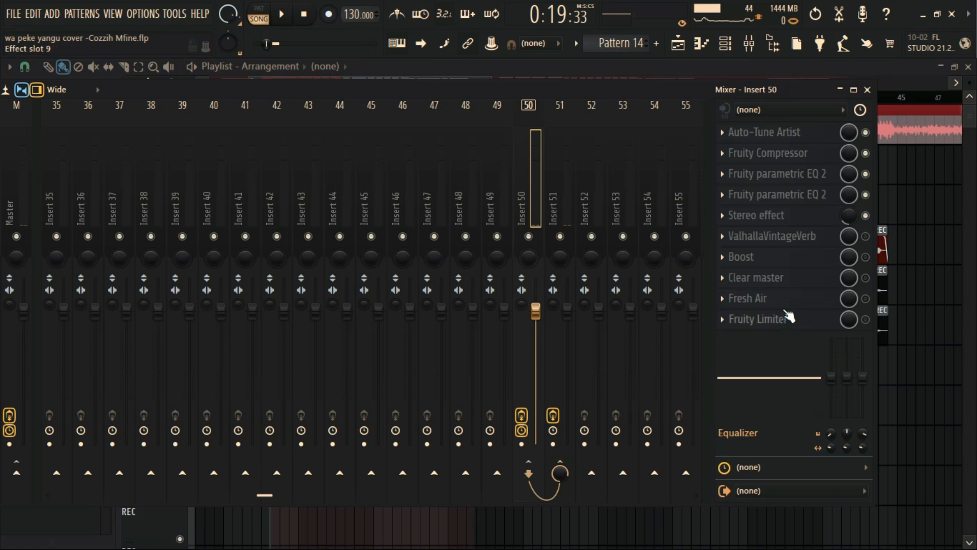
left_click(773, 239)
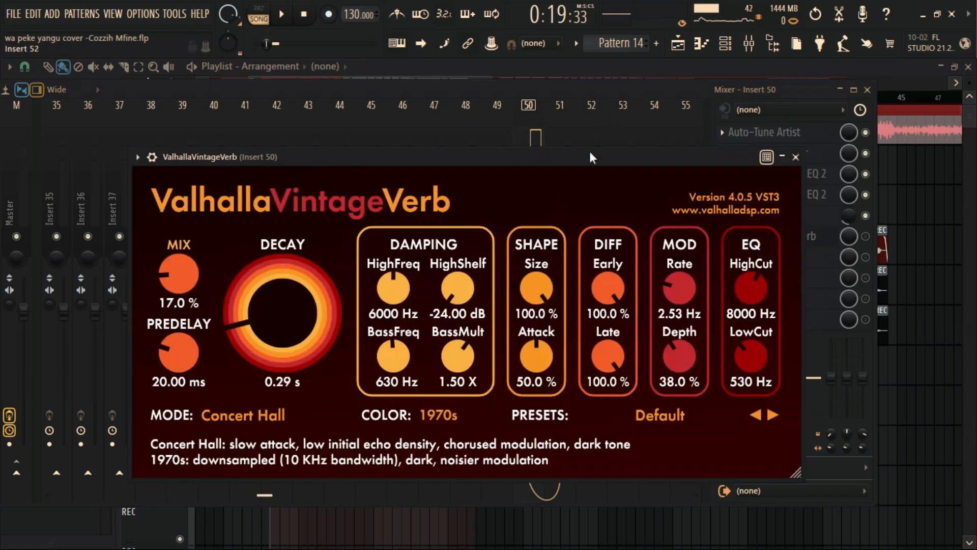
left_click_drag(592, 164, 608, 144)
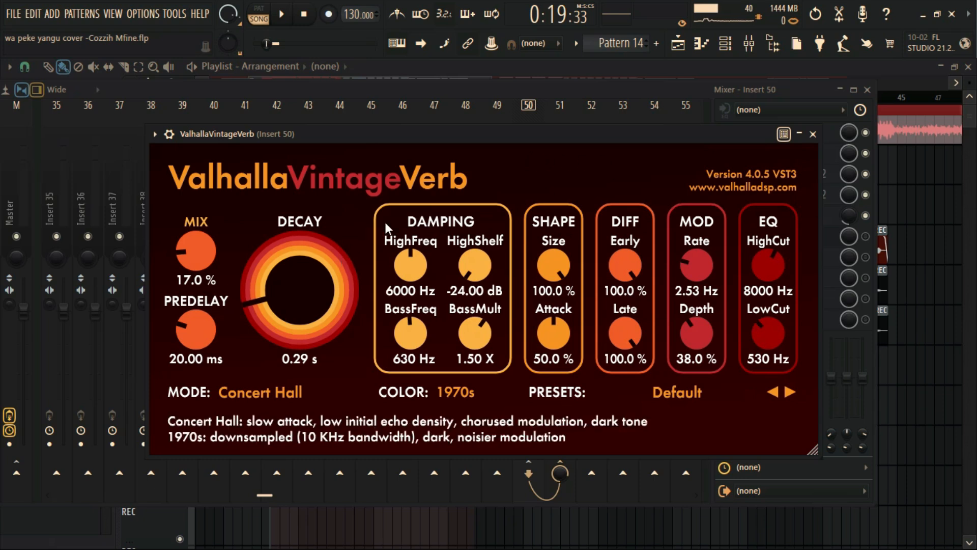
left_click_drag(605, 130, 658, 131)
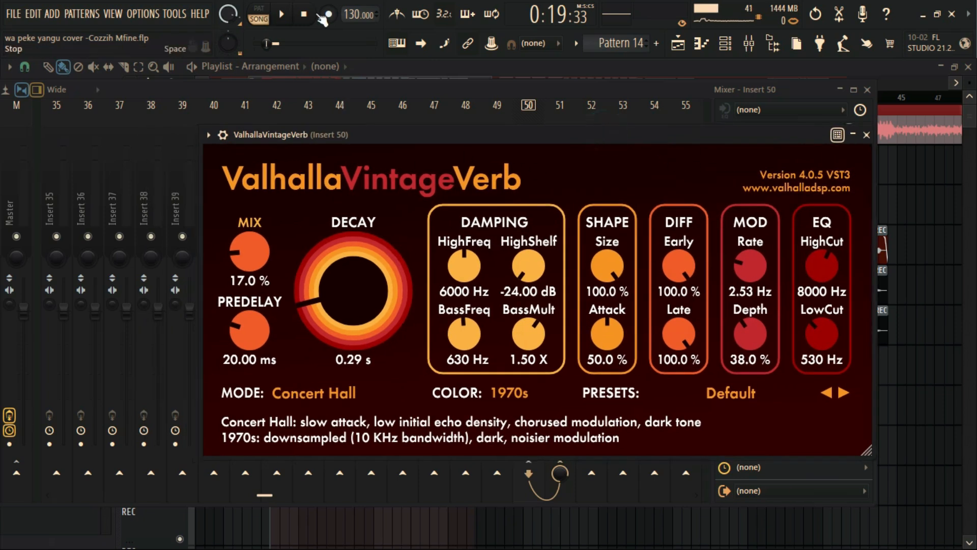
Play the section's opening briefly and reposition the ValhallaVintageVerb window so its controls stay in view.
left_click(286, 16)
left_click(304, 17)
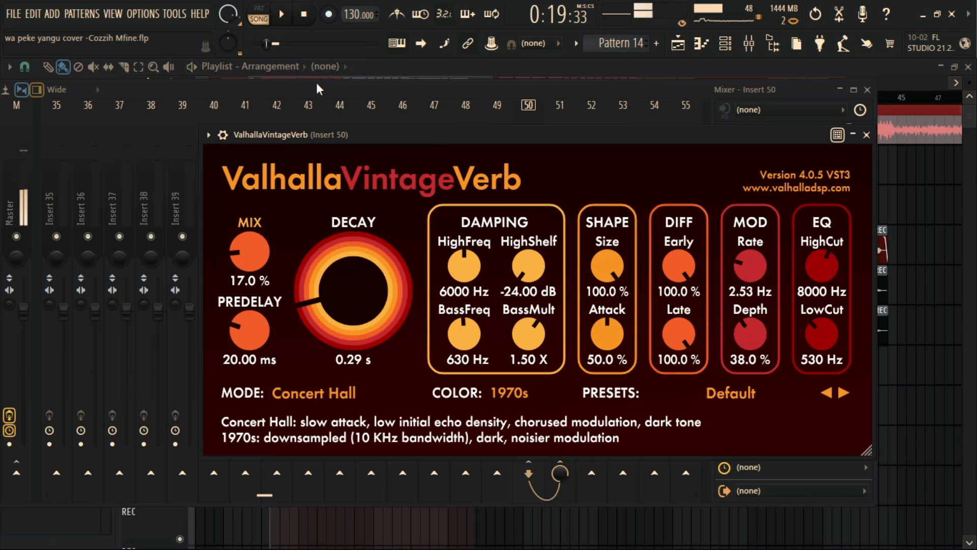
left_click_drag(600, 133, 546, 100)
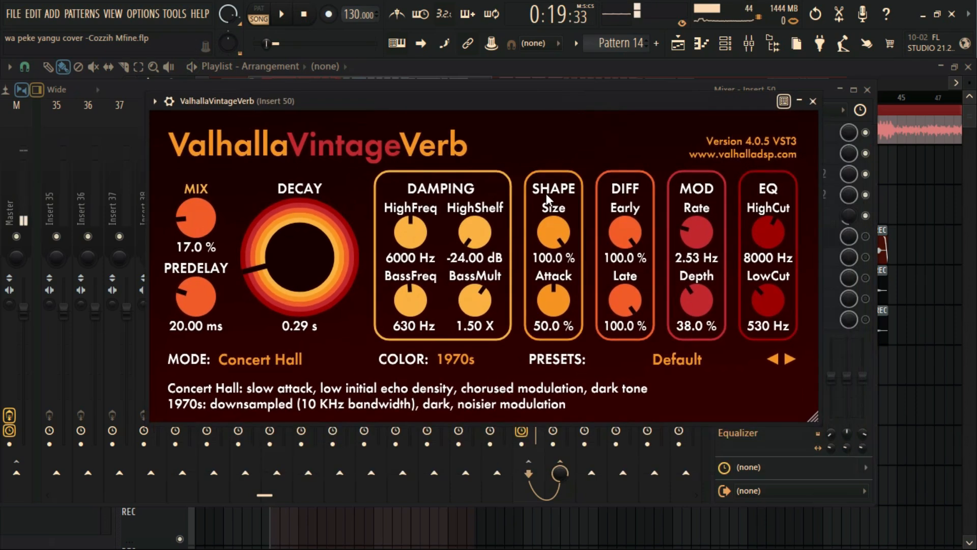
left_click_drag(627, 97, 567, 95)
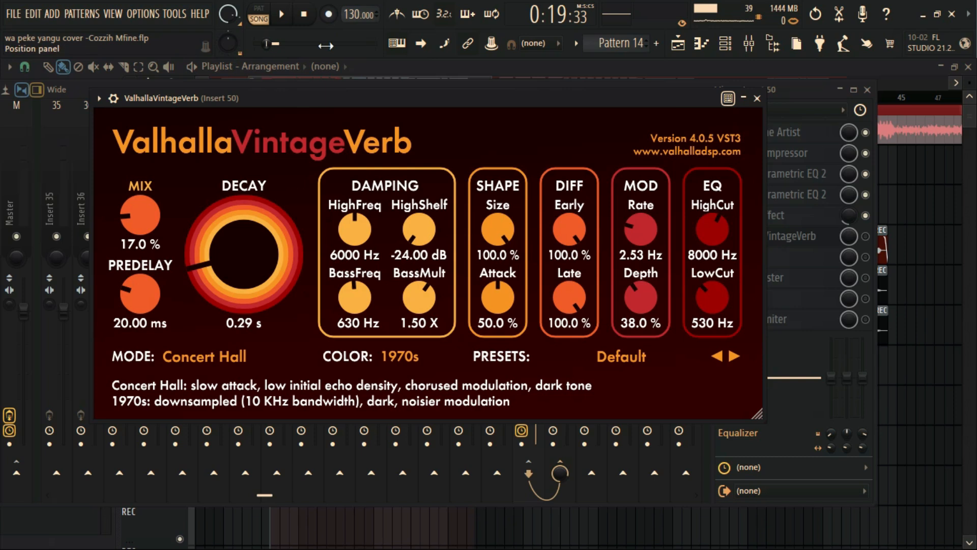
Try the reverb Mix at 100 % and 63.6 % during playback and enable ValhallaVintageVerb on Insert 50.
left_click(282, 17)
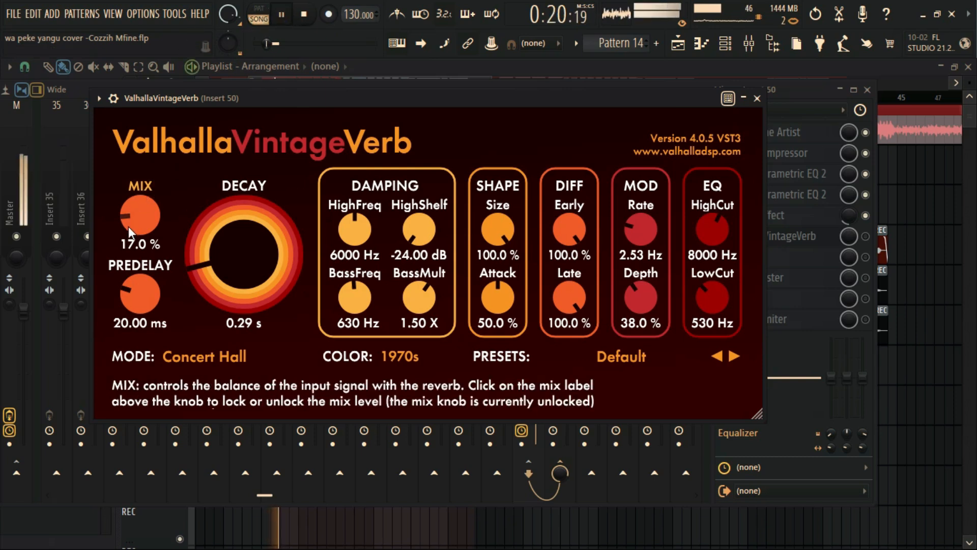
left_click_drag(138, 217, 206, 82)
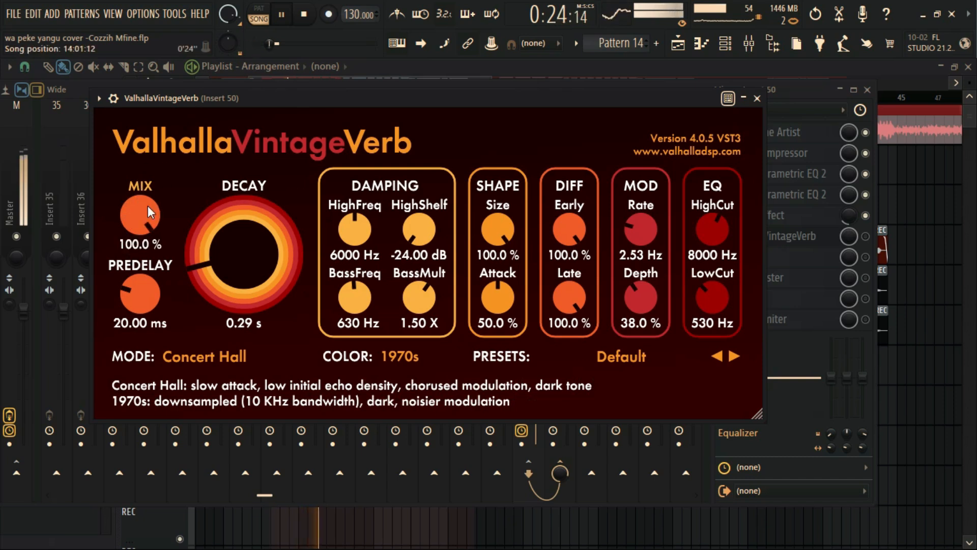
left_click_drag(136, 215, 145, 285)
left_click(865, 236)
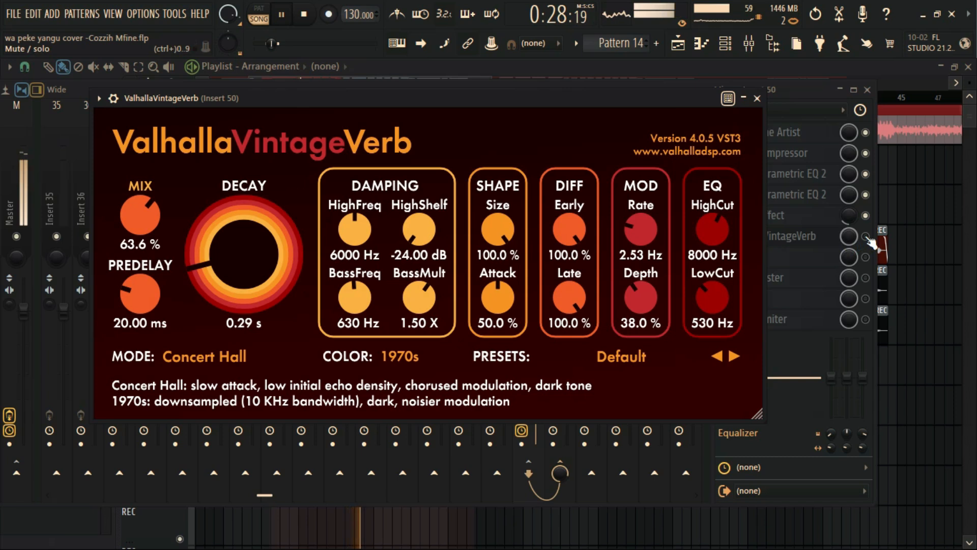
left_click(771, 237)
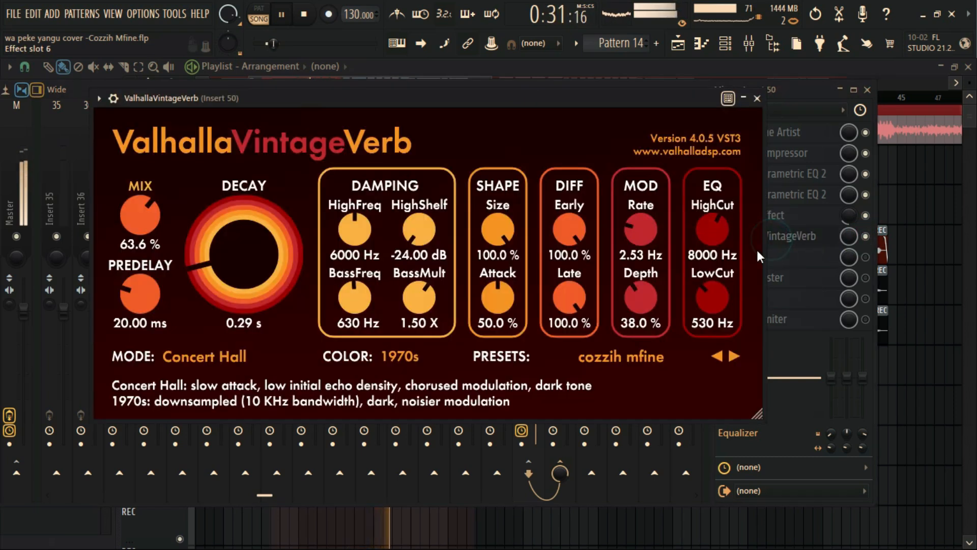
Lower the ValhallaVintageVerb Mix in stages through 25.6 % and 15.2 % to 12.4 %, listening to the vocals.
left_click_drag(151, 225, 160, 343)
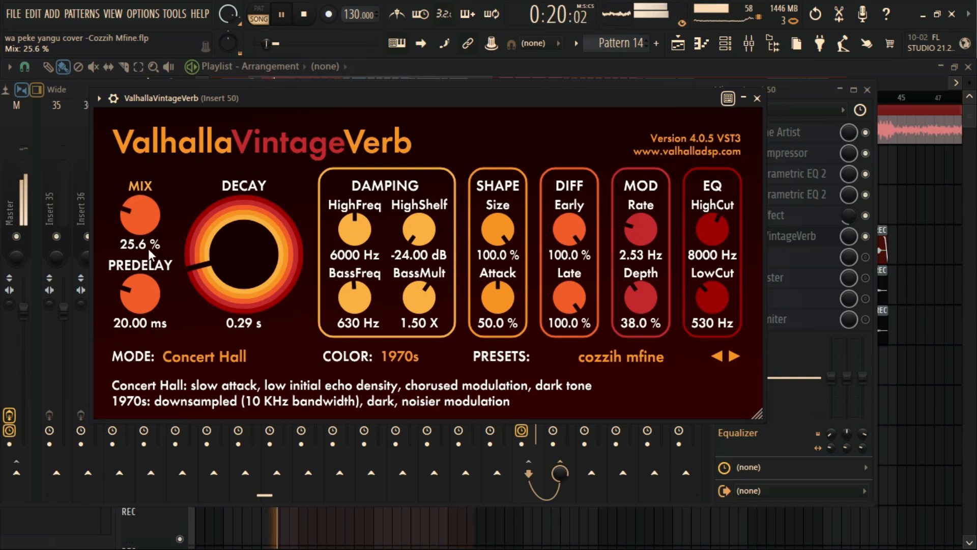
left_click_drag(129, 224, 132, 249)
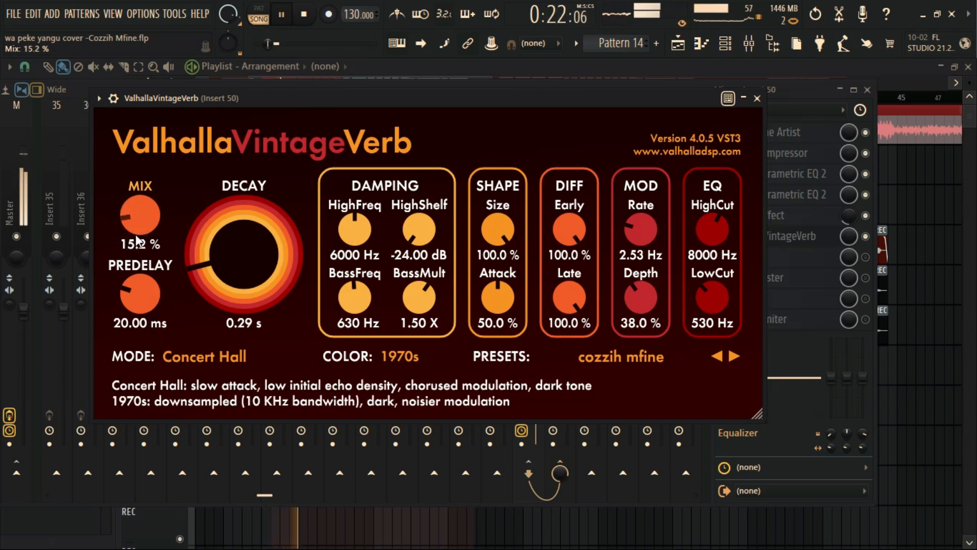
left_click(303, 15)
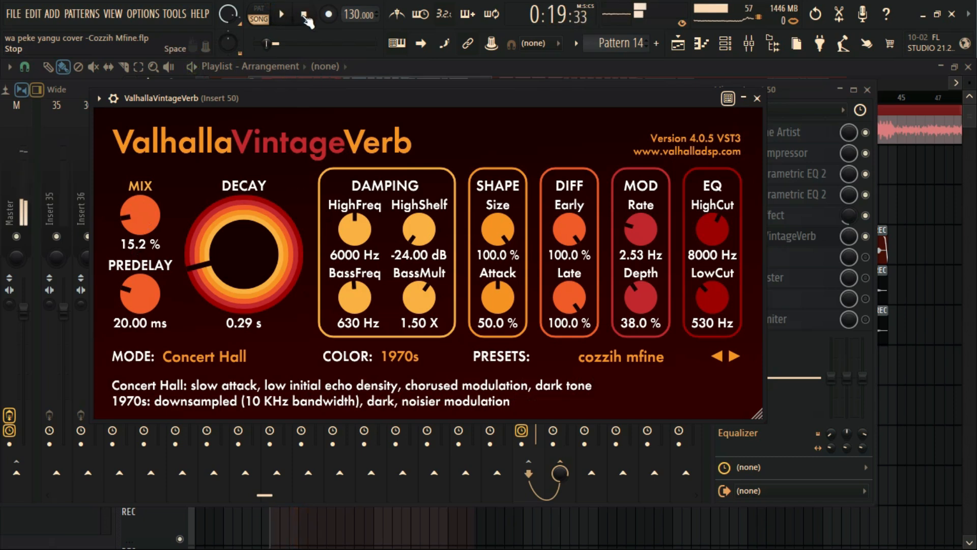
left_click_drag(149, 230, 152, 232)
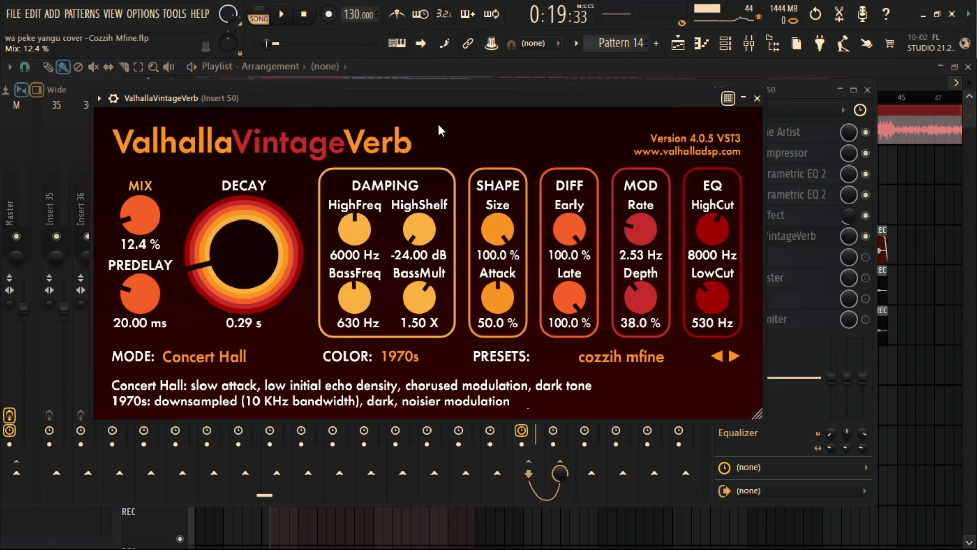
Replay the opening of the vocal section to check the reverb mix, and close the ValhallaVintageVerb settings.
left_click(284, 15)
left_click(305, 17)
left_click(283, 17)
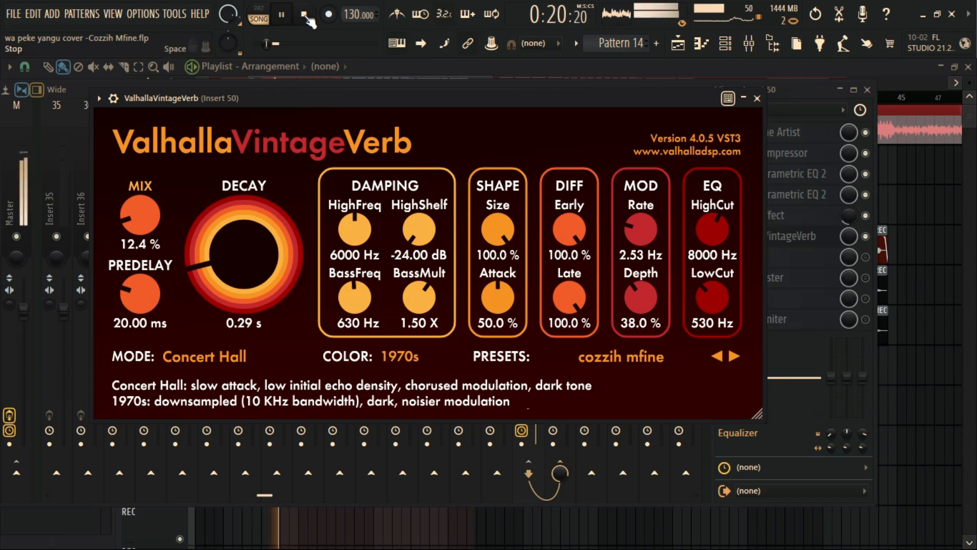
left_click(304, 16)
left_click_drag(521, 98, 433, 135)
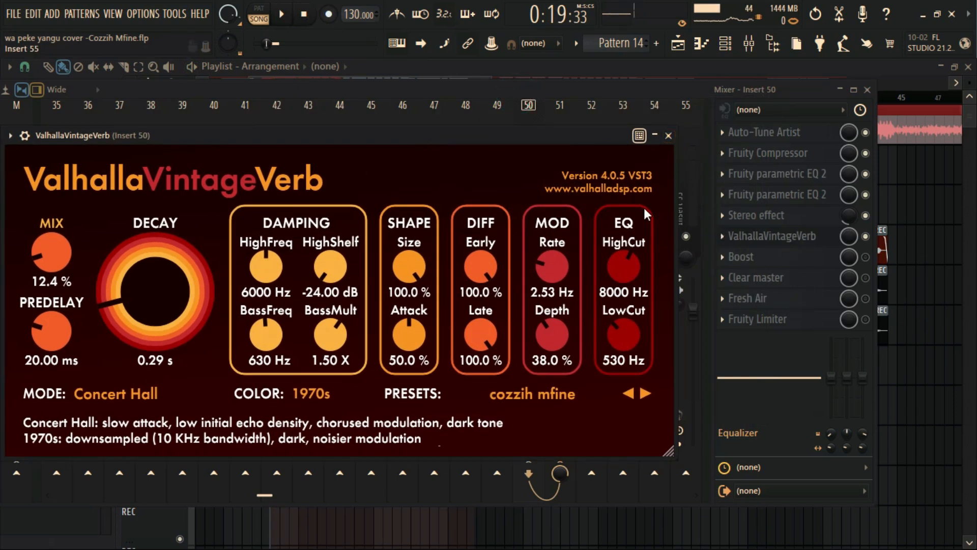
left_click_drag(441, 134, 477, 95)
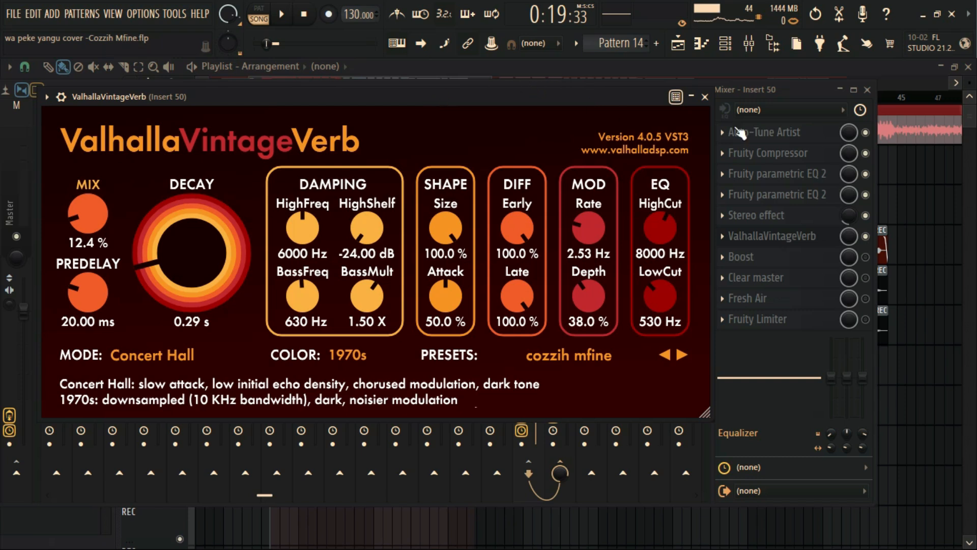
left_click(705, 97)
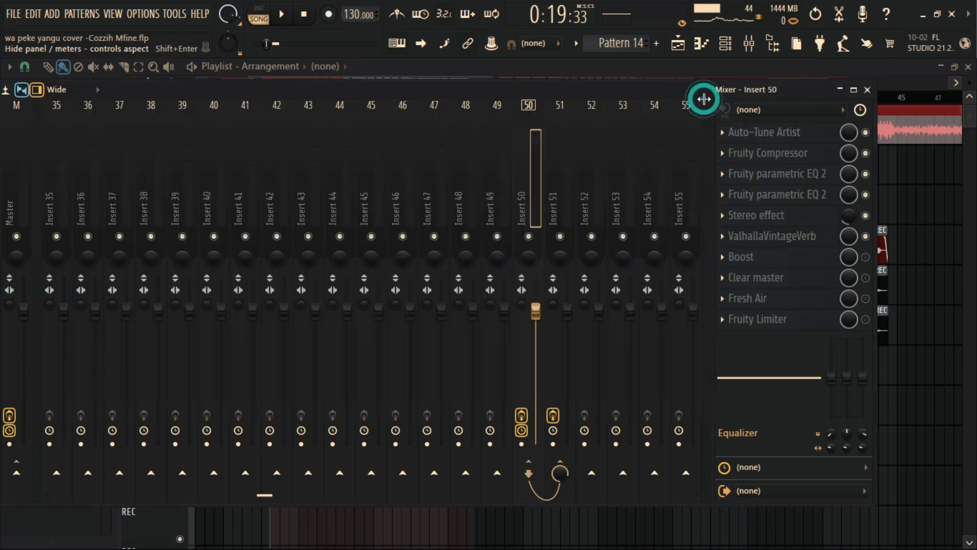
Mute the instrumental on Track 1 during playback, return to the mixer and stop the song.
left_click(280, 19)
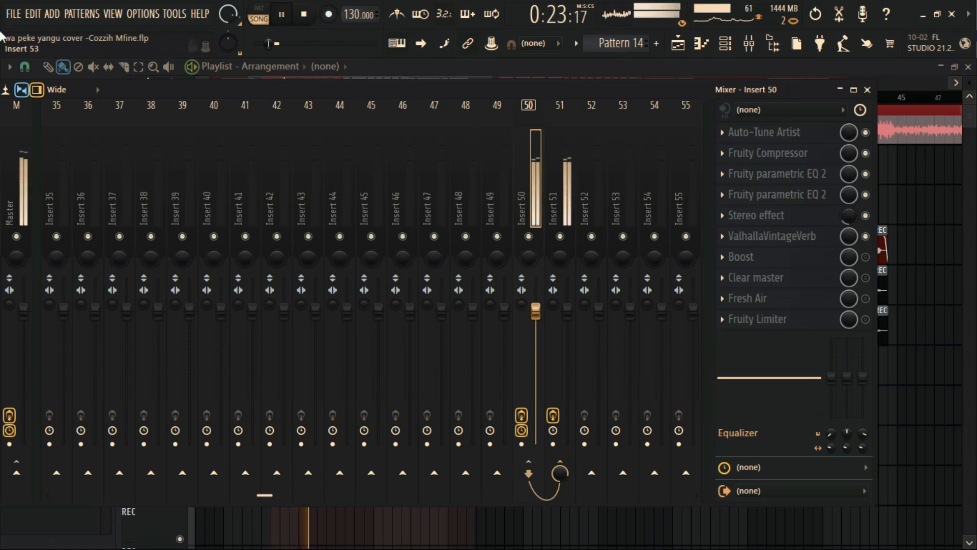
left_click(866, 90)
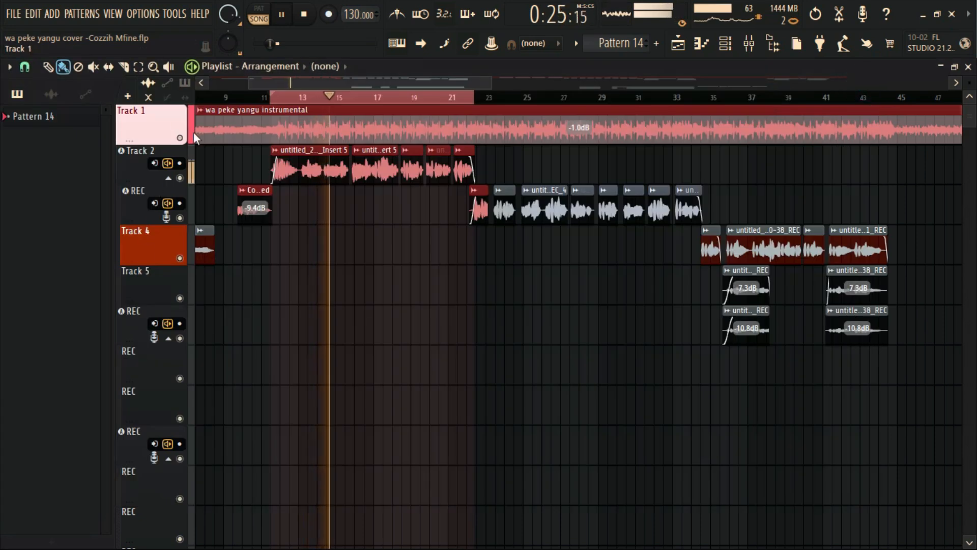
left_click(180, 138)
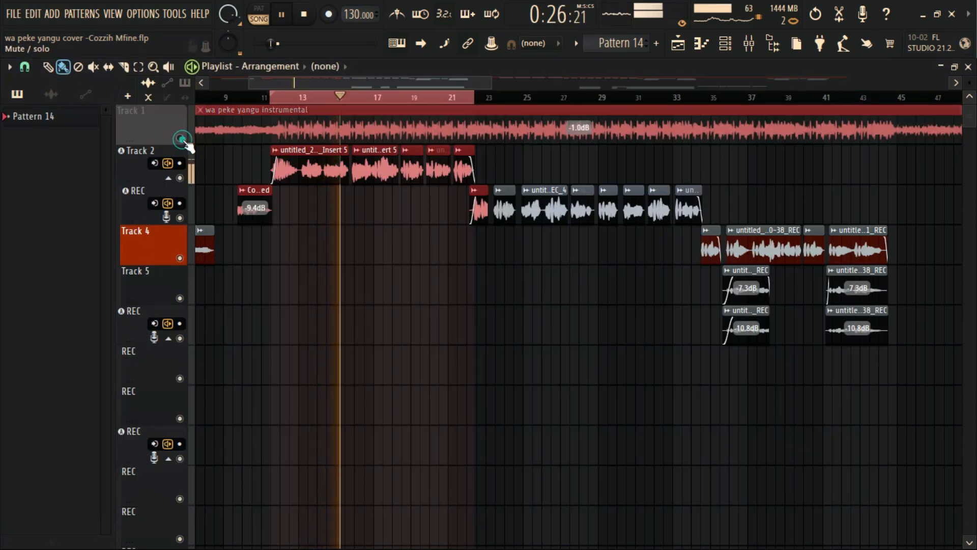
left_click(749, 43)
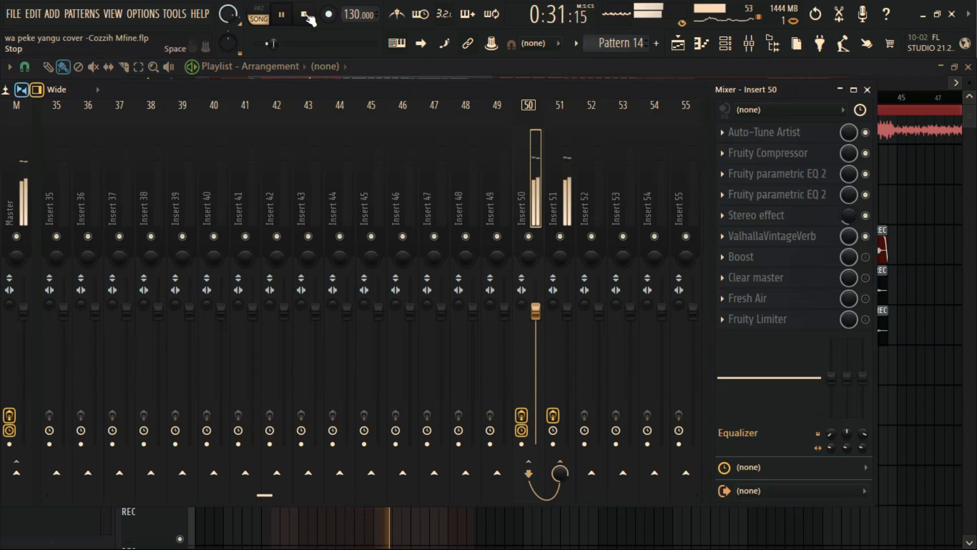
key("space")
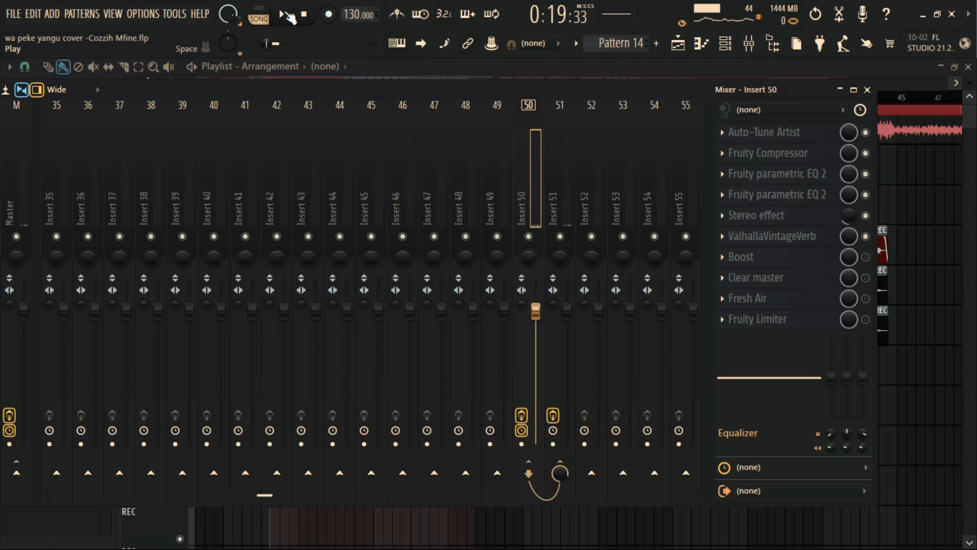
Play the vocals without the instrumental while repeatedly bypassing and re-enabling ValhallaVintageVerb on Insert 50 to compare the sound.
left_click(288, 15)
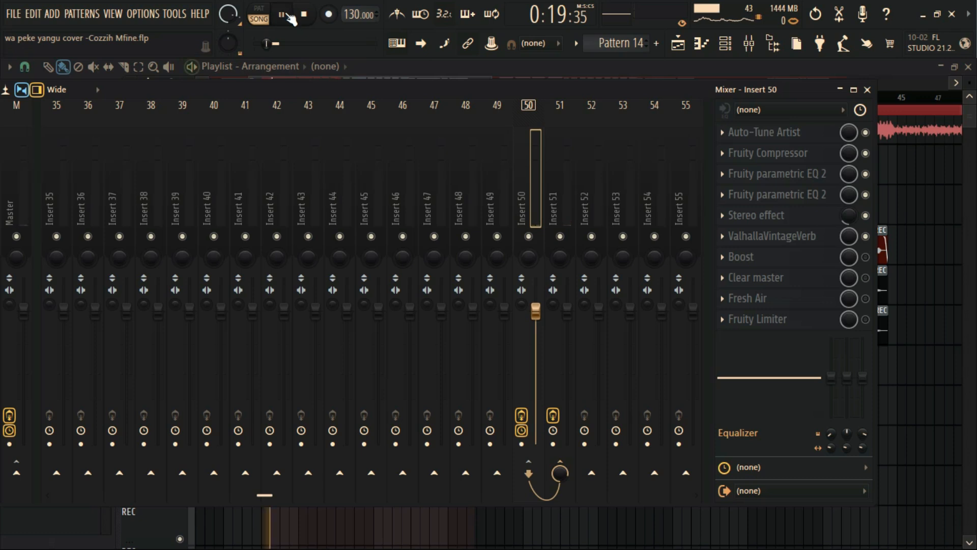
left_click(866, 236)
left_click(867, 237)
left_click(867, 238)
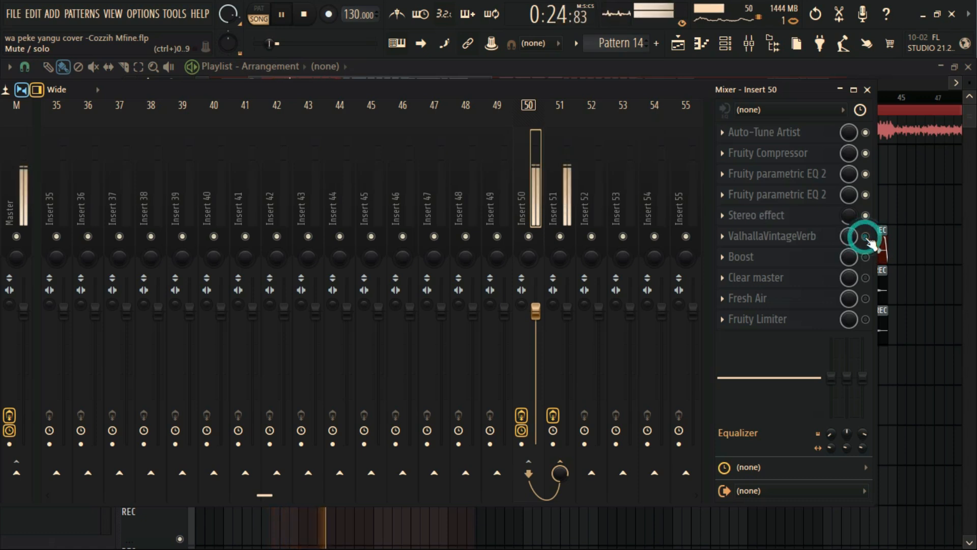
left_click(867, 237)
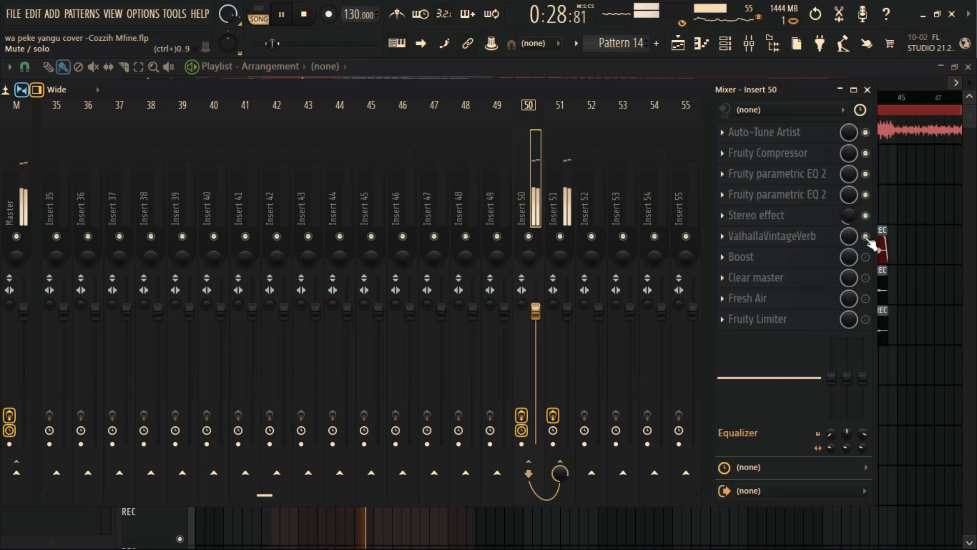
left_click(867, 237)
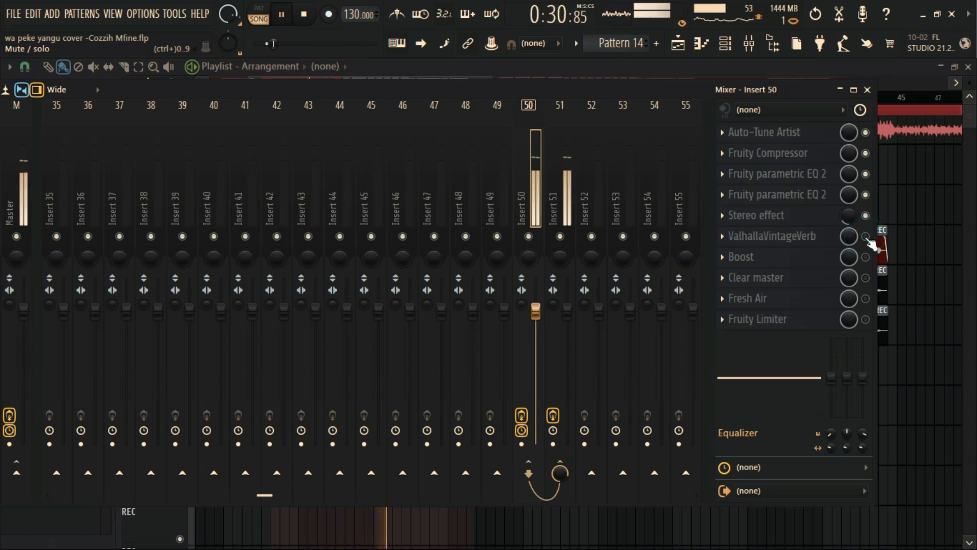
left_click(867, 237)
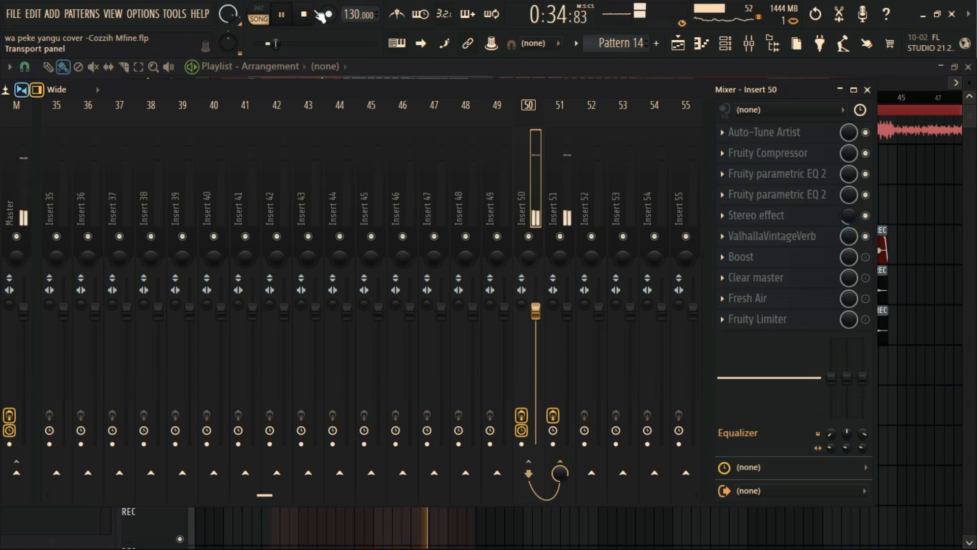
left_click(312, 17)
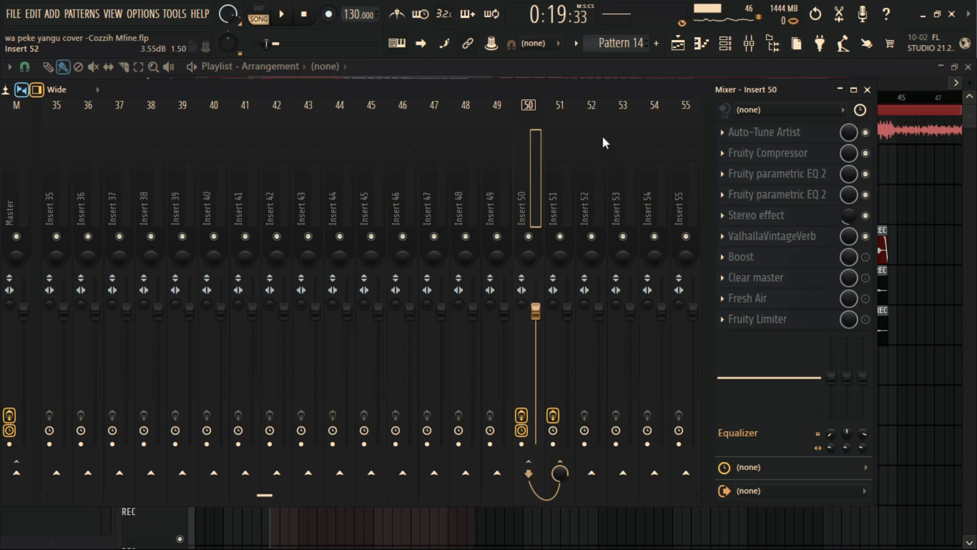
Replay the vocal section from its start and compare it once more with the ValhallaVintageVerb reverb off and on.
left_click(283, 16)
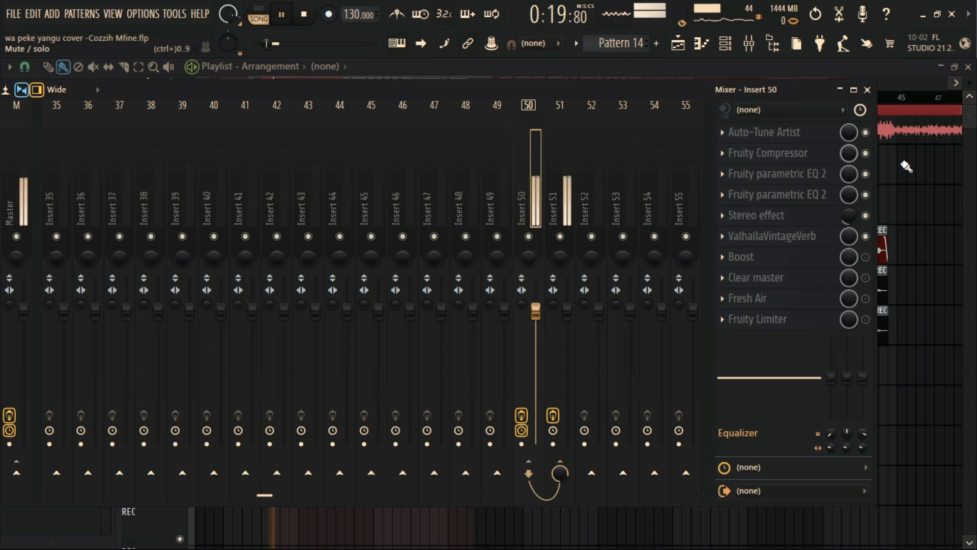
left_click(866, 236)
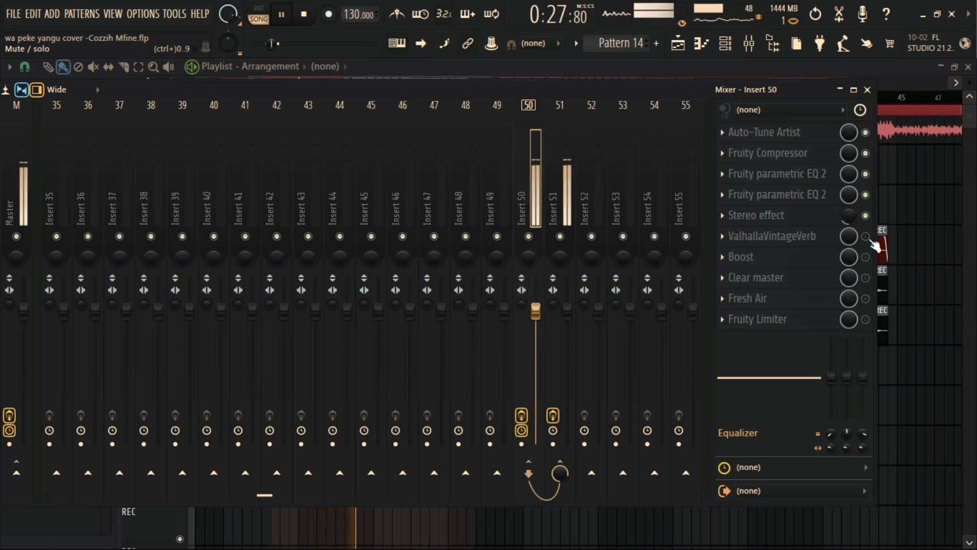
left_click(866, 237)
left_click(304, 15)
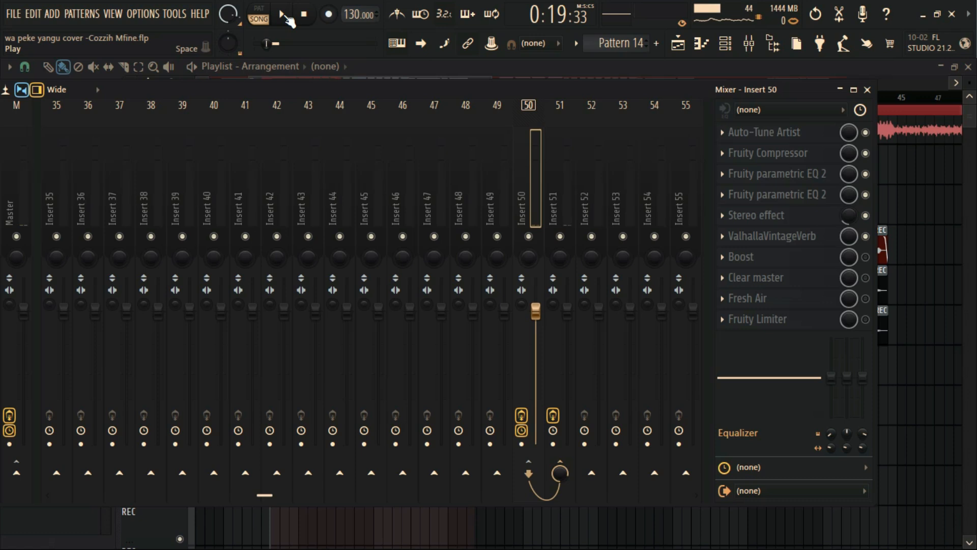
Play the vocals briefly, open the Boost effect on Insert 50 and look through its available presets.
left_click(284, 15)
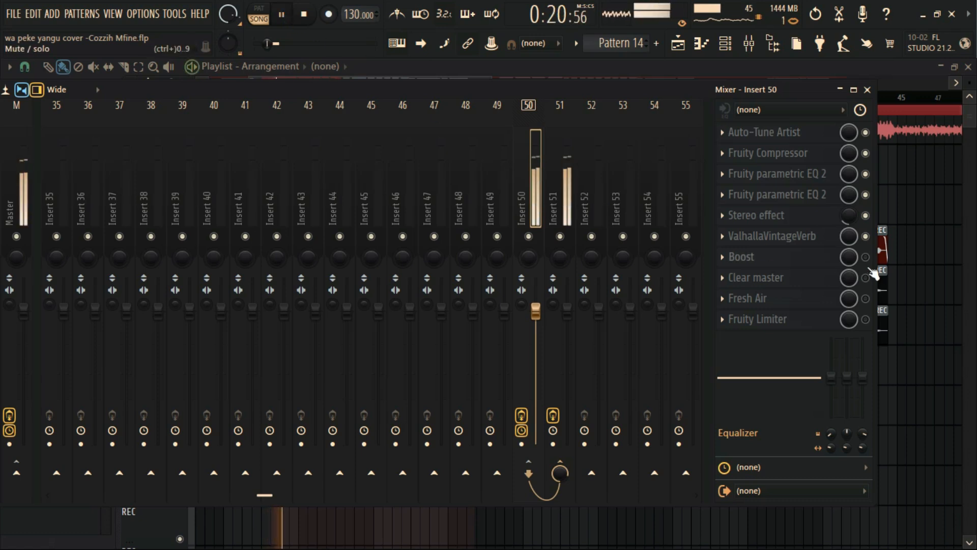
left_click(770, 257)
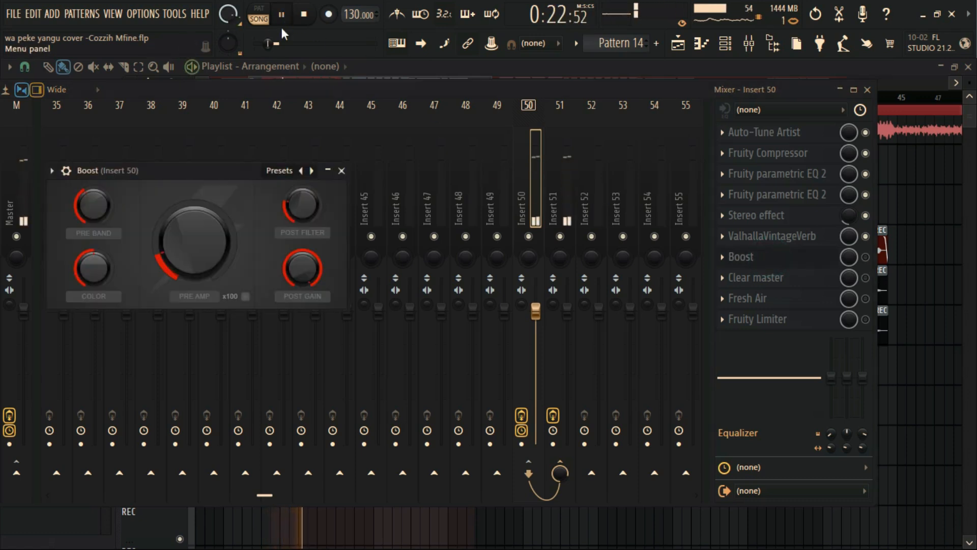
left_click(313, 19)
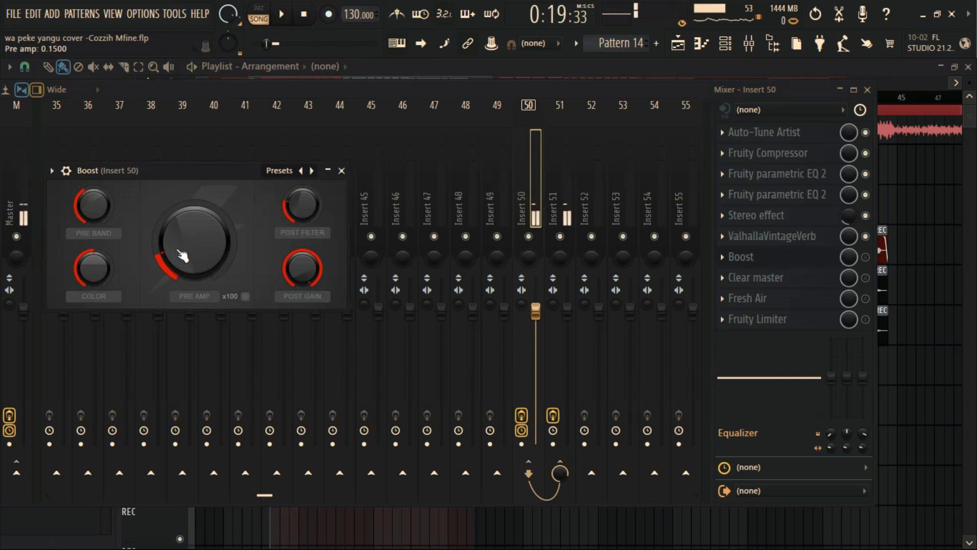
left_click(281, 172)
left_click(201, 179)
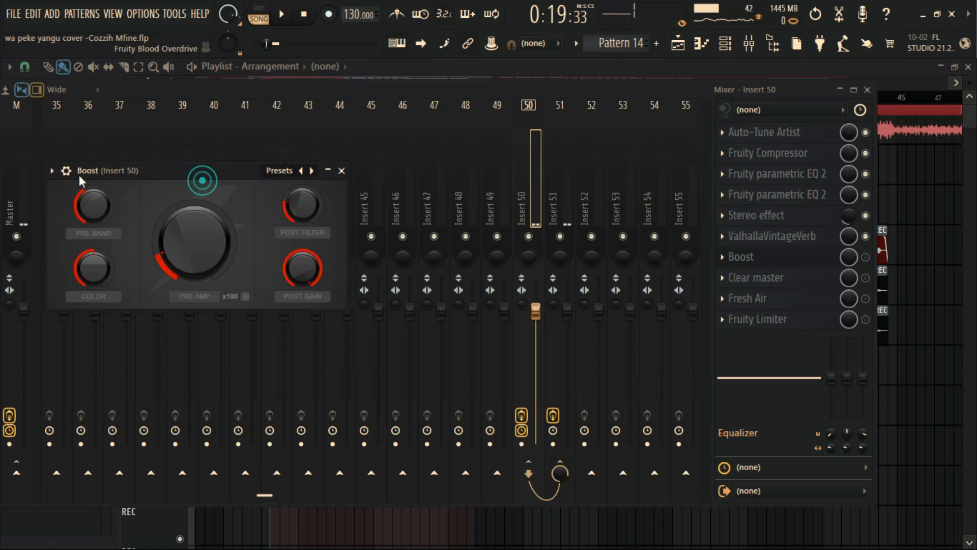
left_click(279, 170)
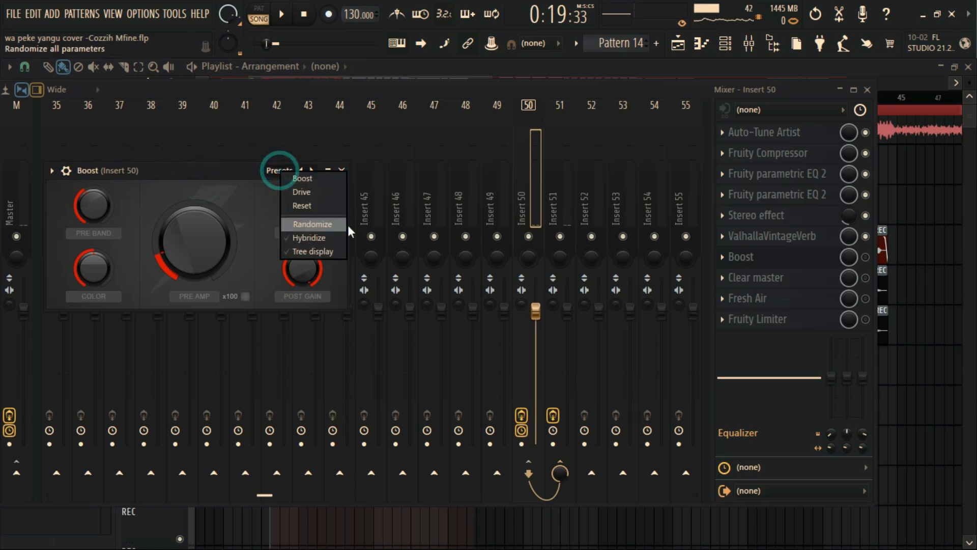
left_click(180, 171)
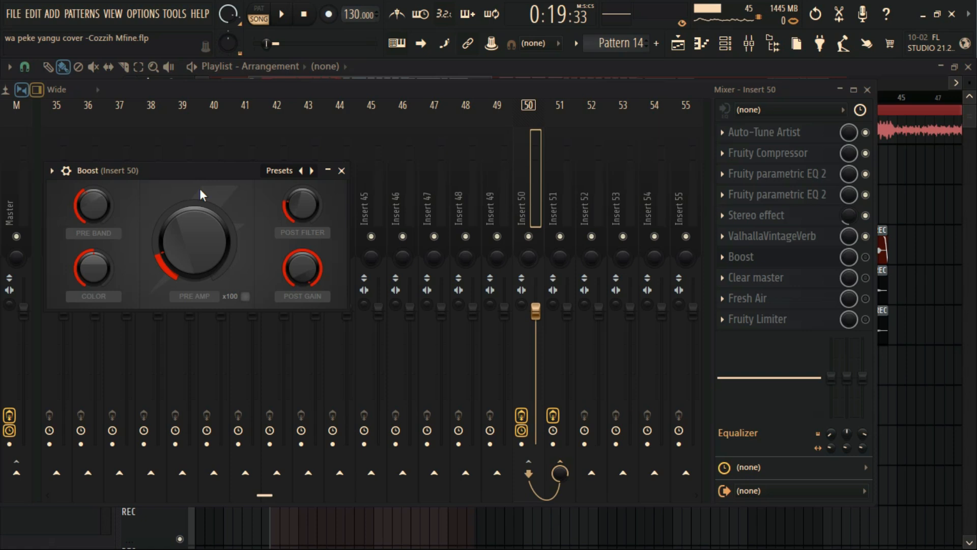
left_click_drag(206, 174, 347, 169)
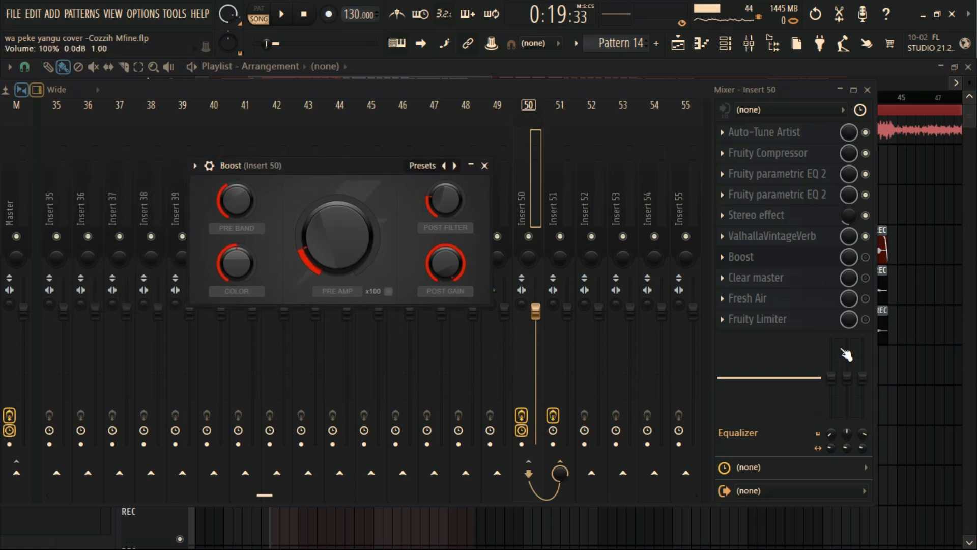
Enable Boost on Insert 50, compare the vocals with it off and on during playback, and stop the song with it enabled.
left_click(865, 259)
left_click(282, 14)
left_click(865, 257)
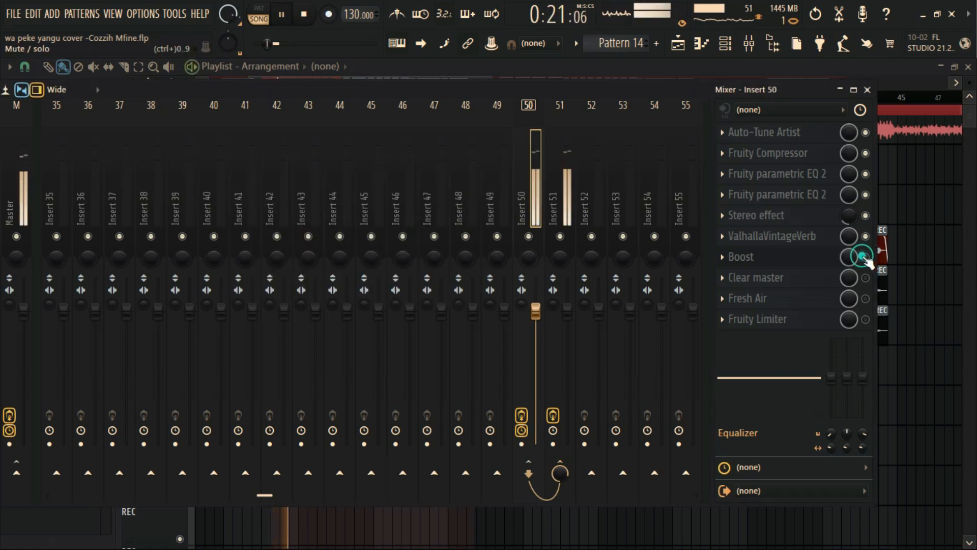
left_click(865, 257)
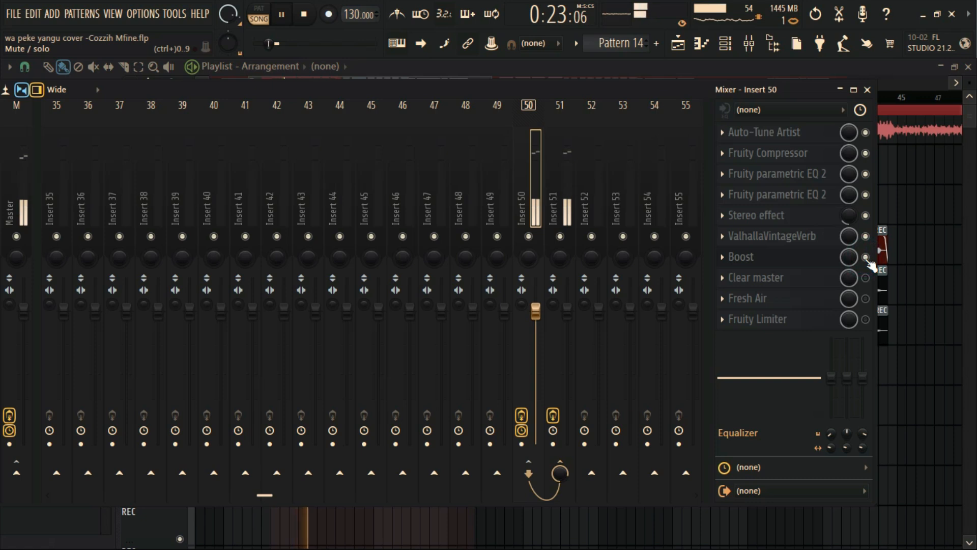
left_click(866, 257)
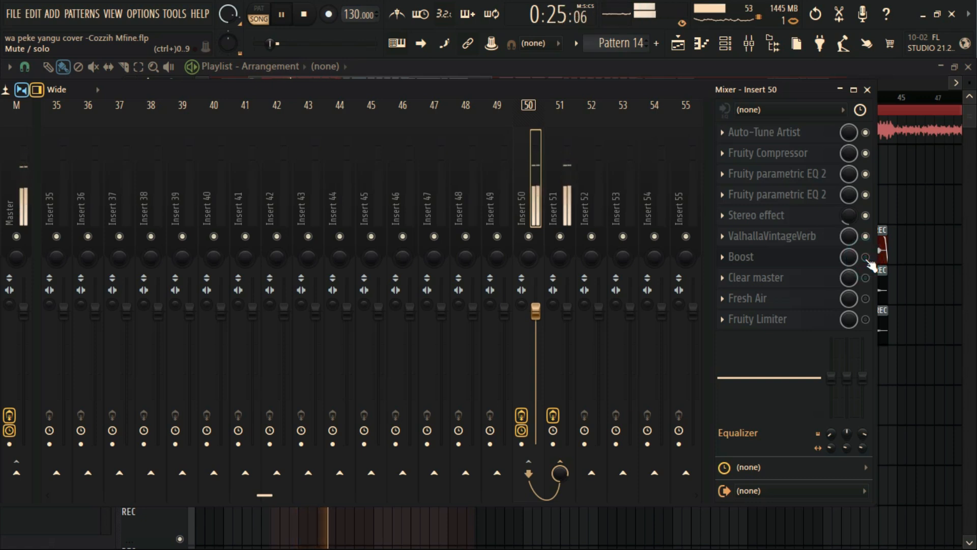
left_click(865, 258)
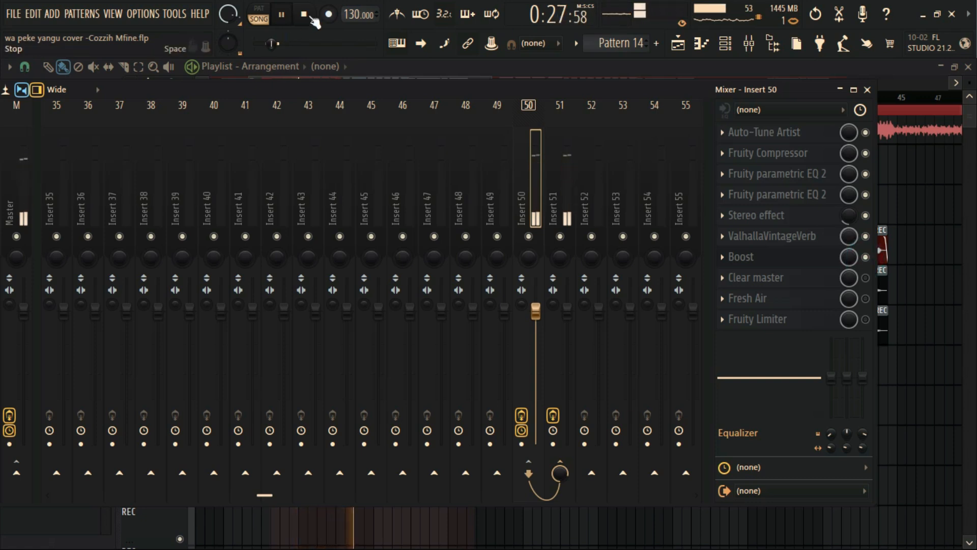
left_click(308, 15)
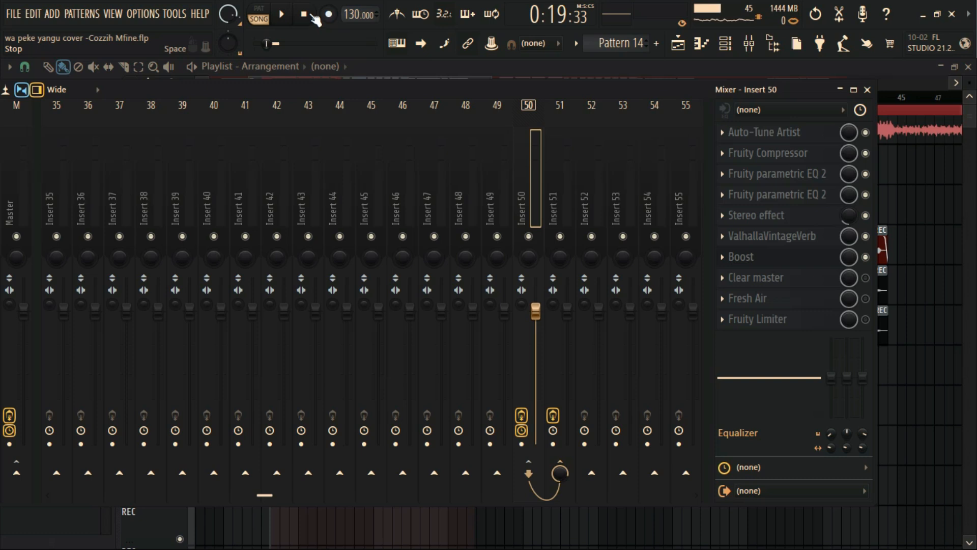
Enable Clear master on Insert 50, play the vocal section and open the effect's settings.
left_click(779, 263)
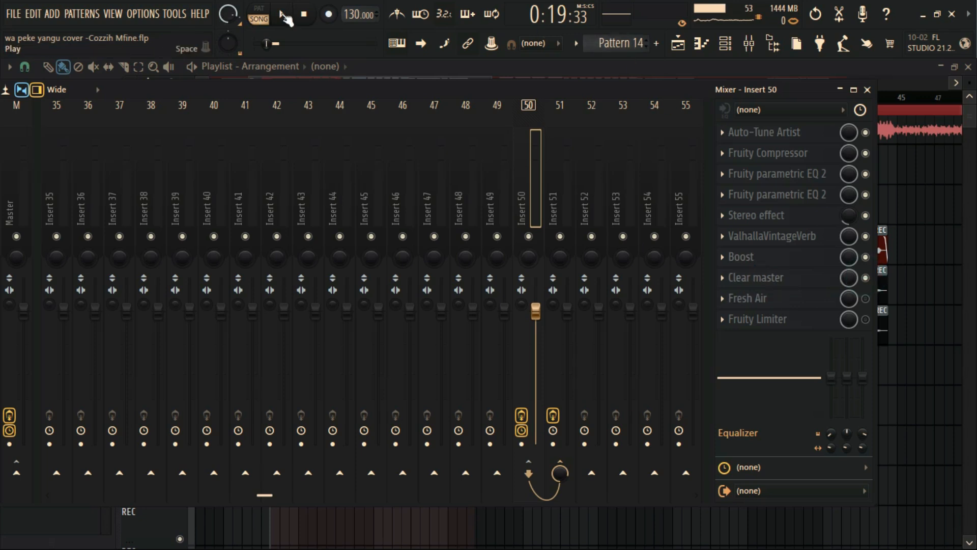
left_click(284, 17)
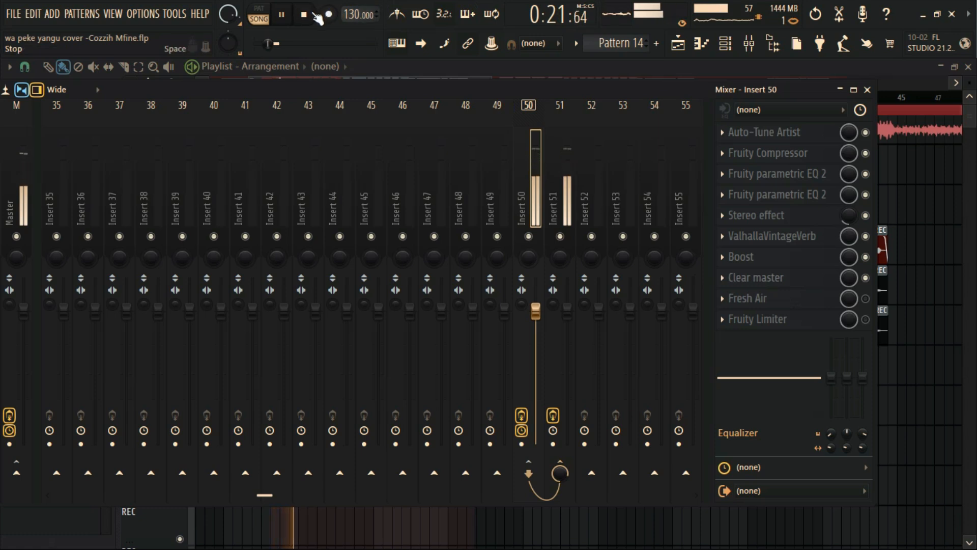
key("space")
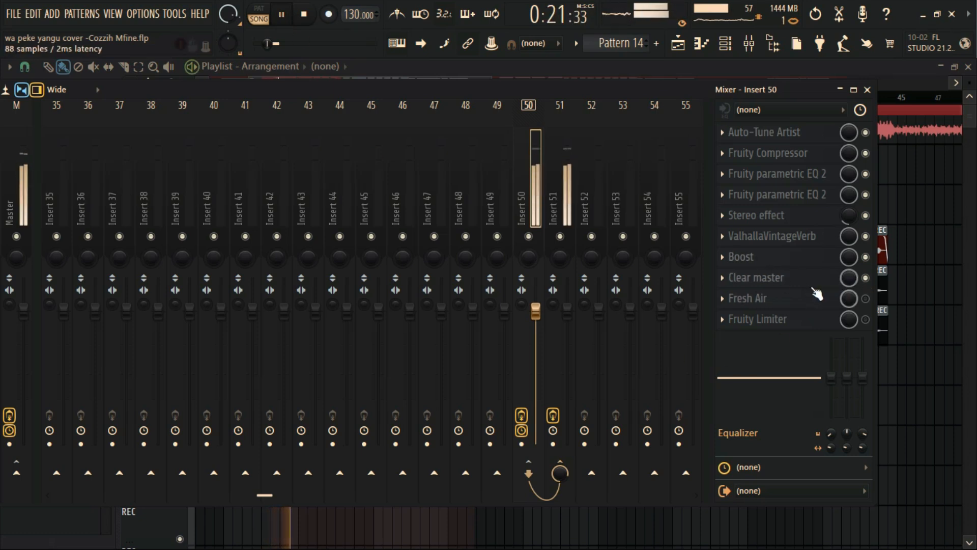
left_click(795, 278)
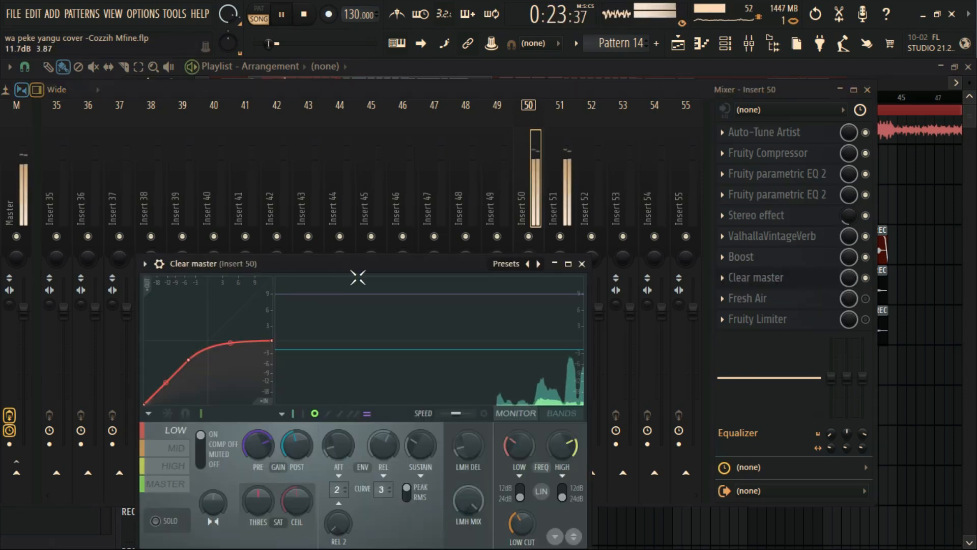
left_click_drag(366, 264, 334, 125)
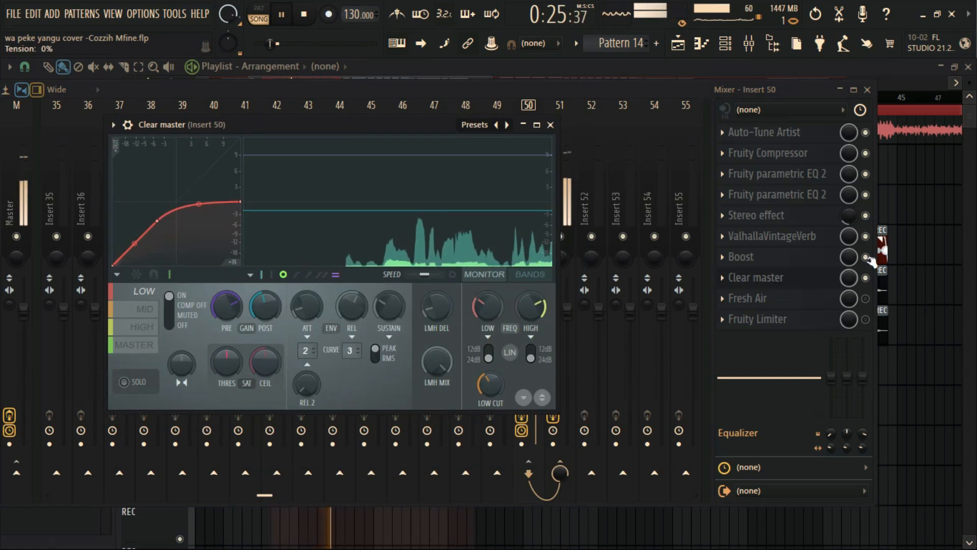
Compare the playing vocals with Clear master bypassed and active, leaving the effect enabled.
left_click(866, 278)
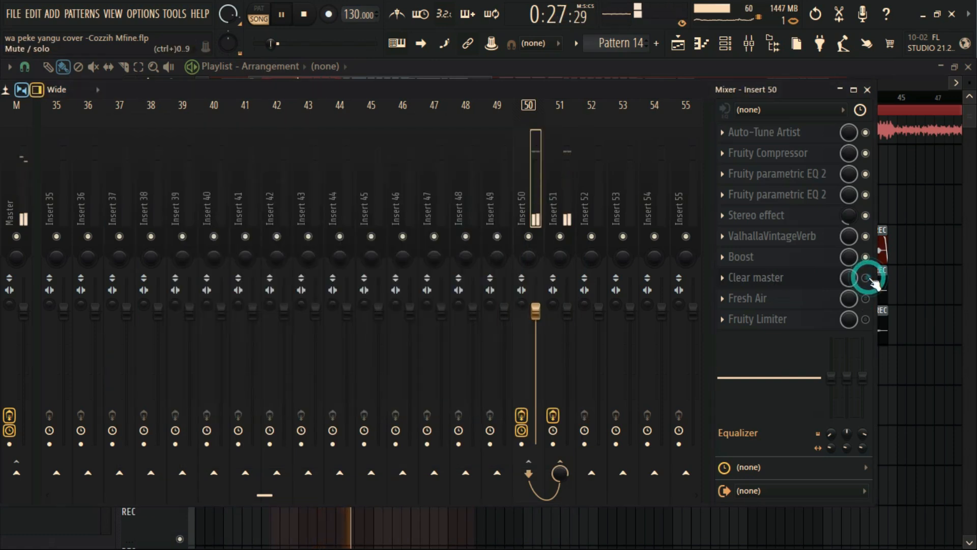
left_click(866, 278)
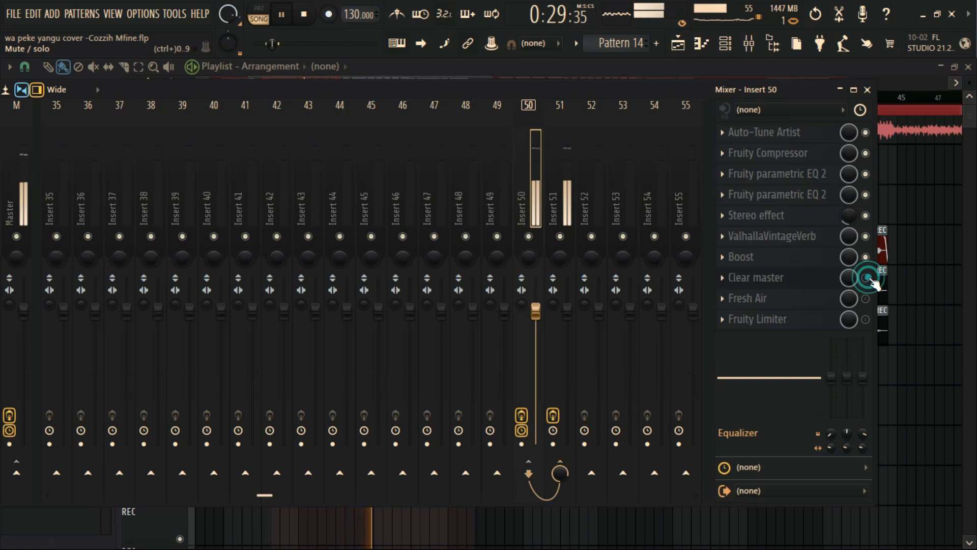
left_click(866, 278)
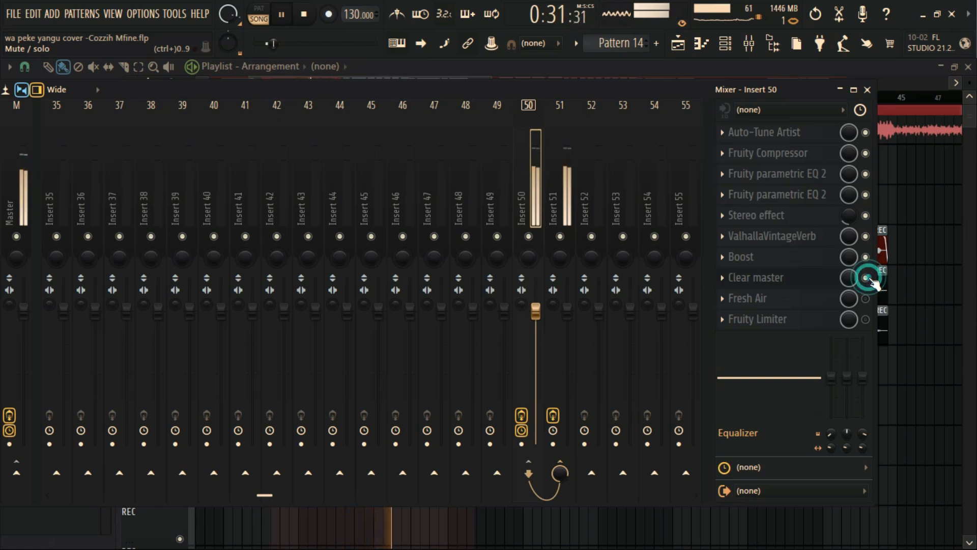
left_click(761, 278)
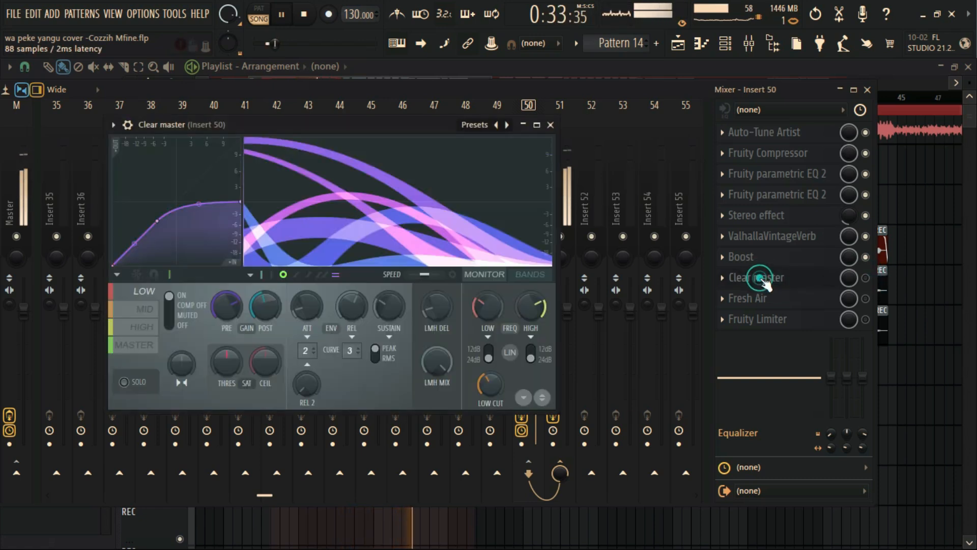
left_click(865, 278)
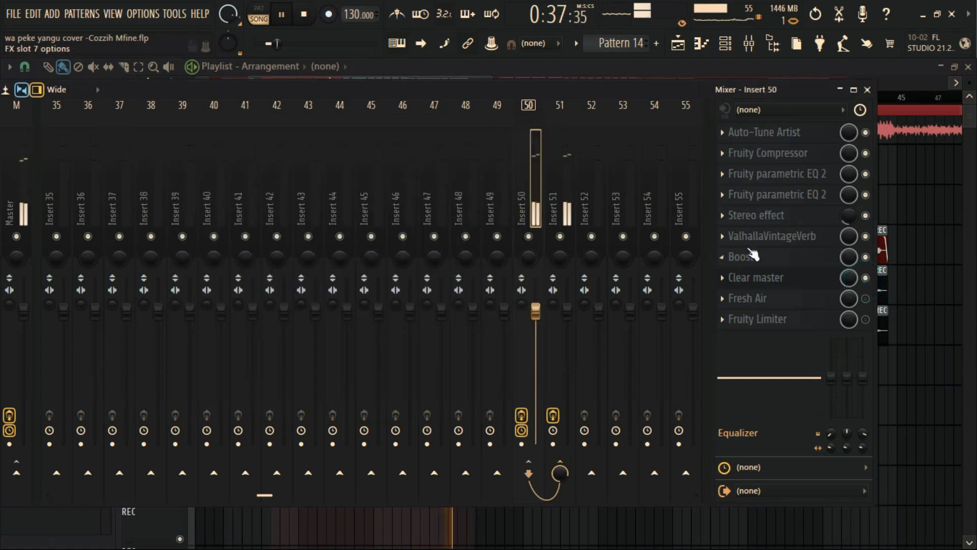
Show Clear master's detailed settings, compare the replayed vocals with its power switch off and on, and stop playback.
left_click(770, 279)
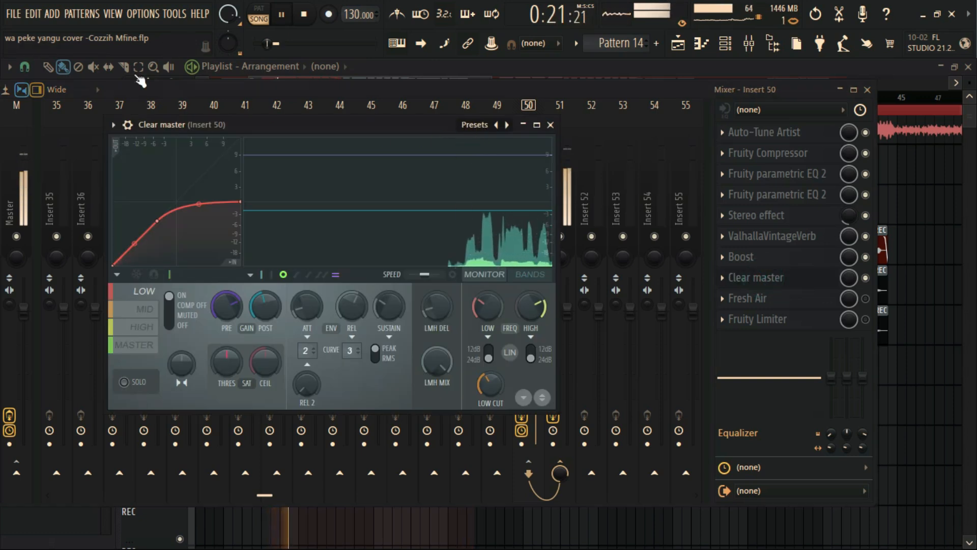
left_click(127, 125)
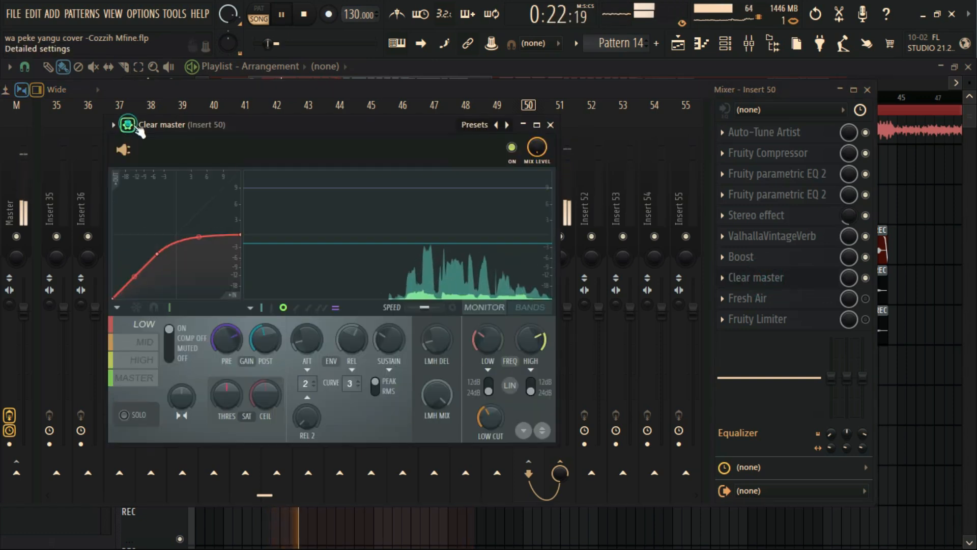
left_click(510, 149)
left_click(512, 149)
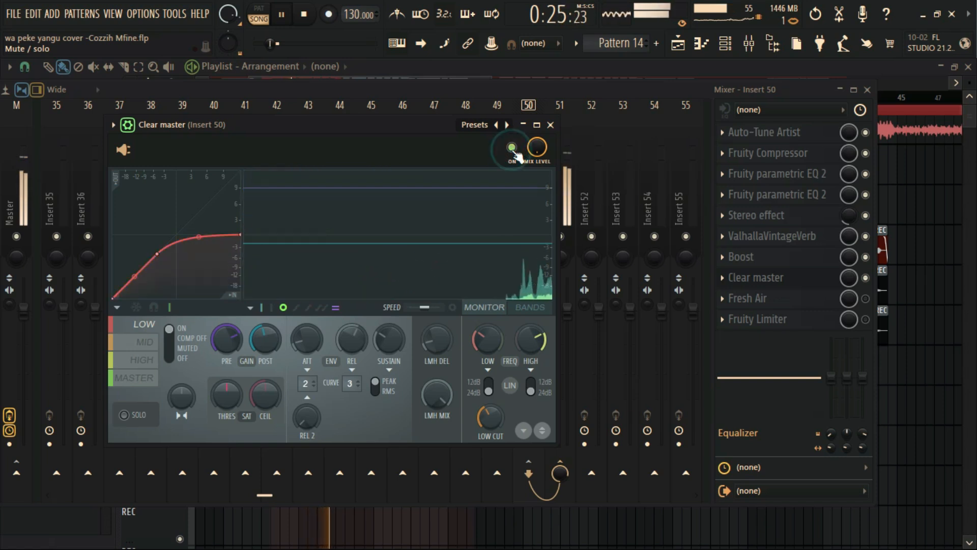
left_click(512, 149)
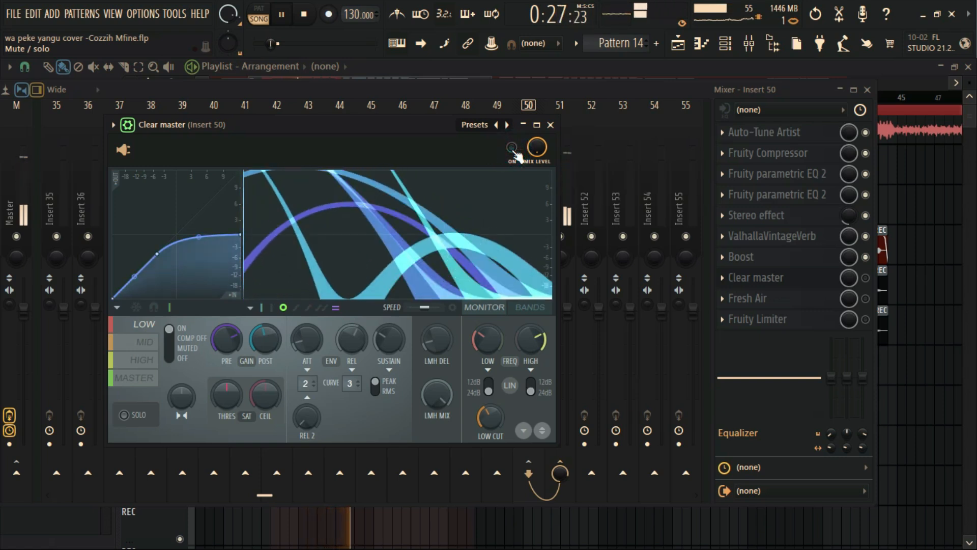
left_click(512, 148)
left_click(512, 148)
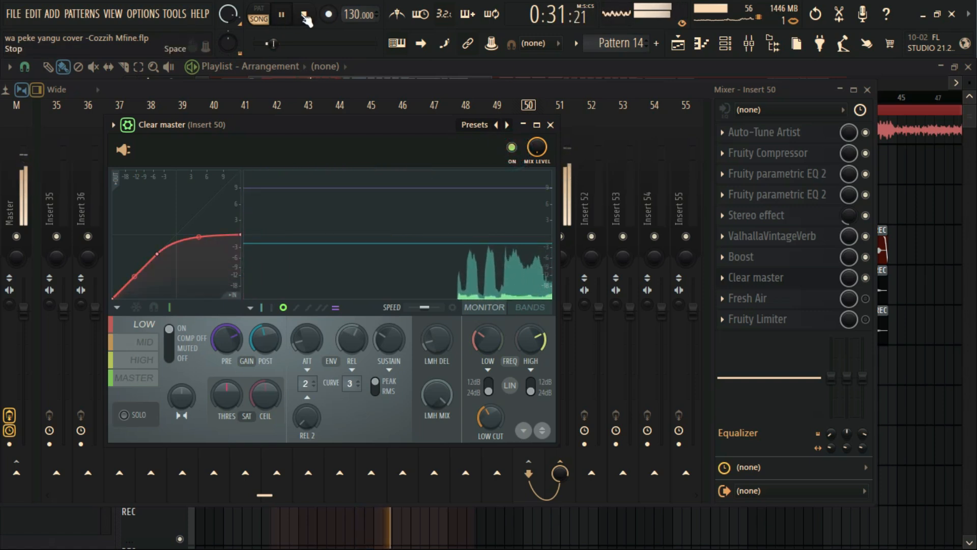
left_click(305, 17)
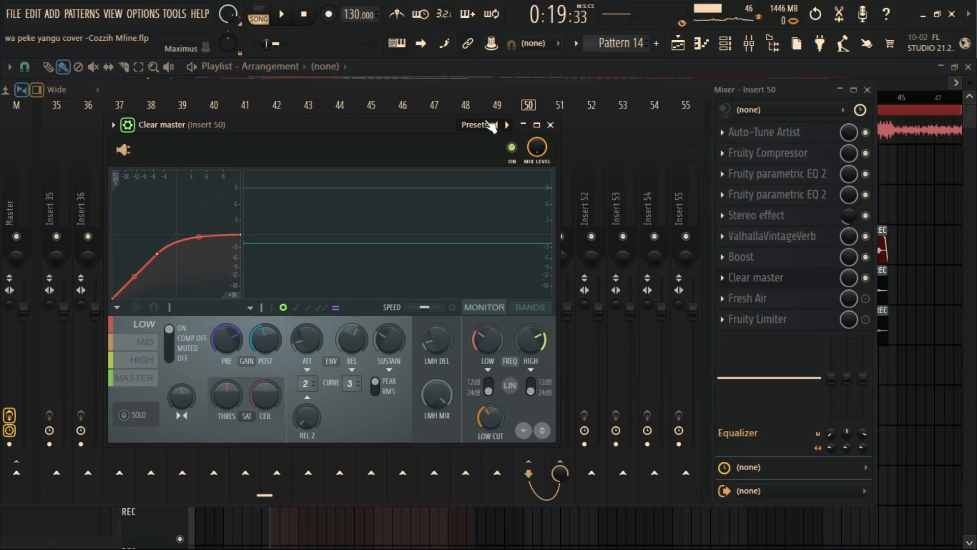
Apply the Clear master mastering preset to the effect, close its settings and play the vocals briefly.
left_click(471, 126)
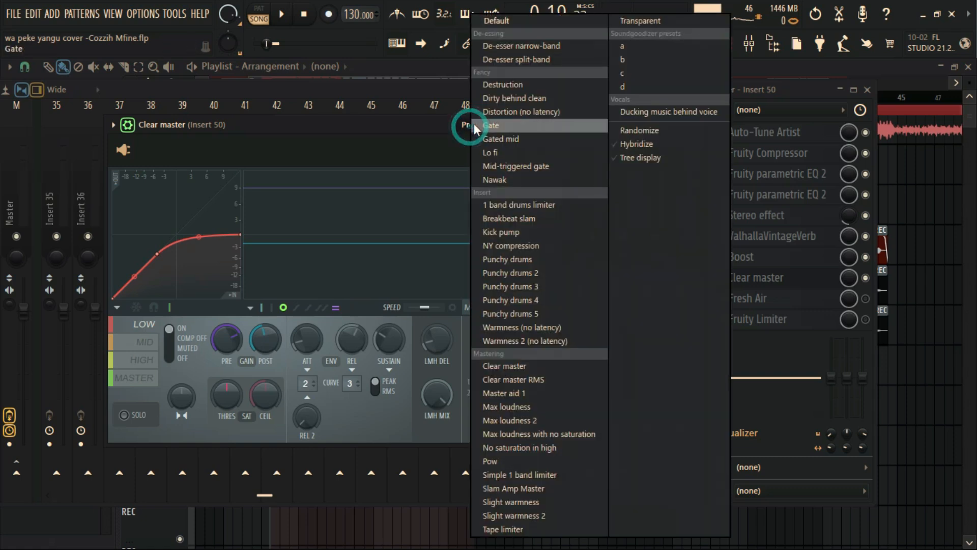
left_click(506, 370)
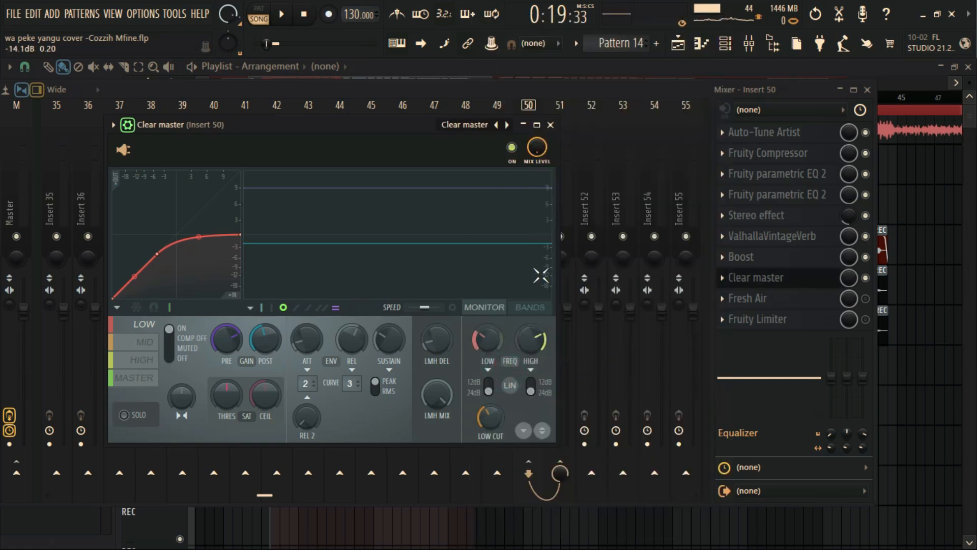
left_click(551, 124)
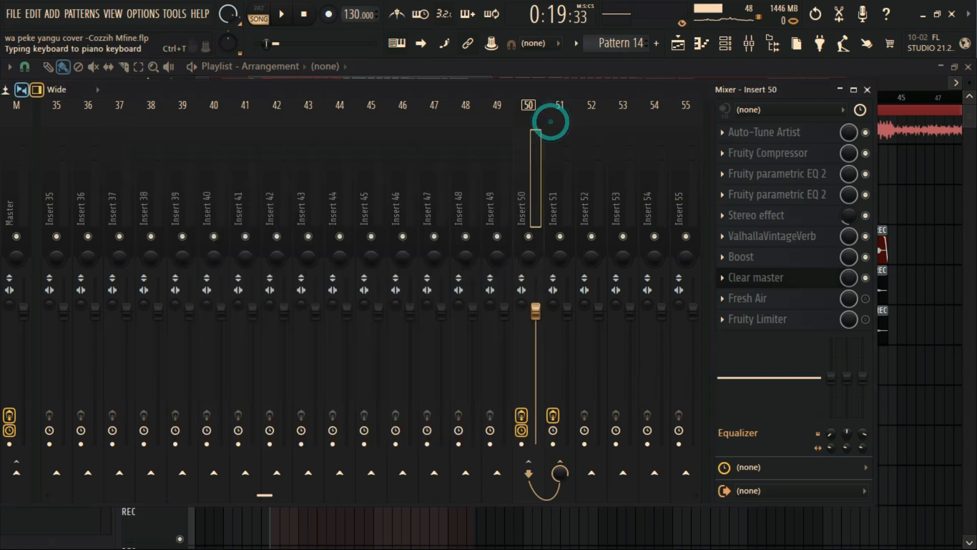
left_click(291, 19)
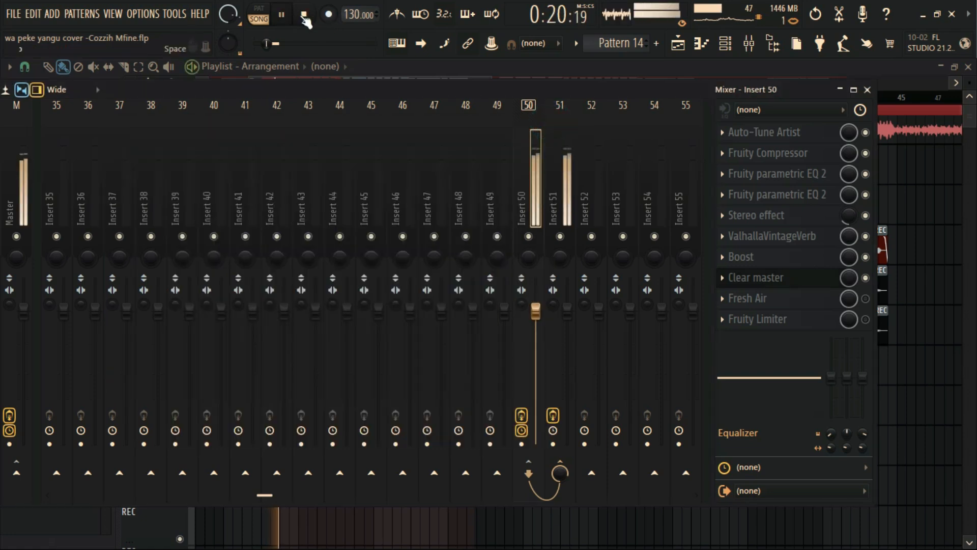
left_click(307, 20)
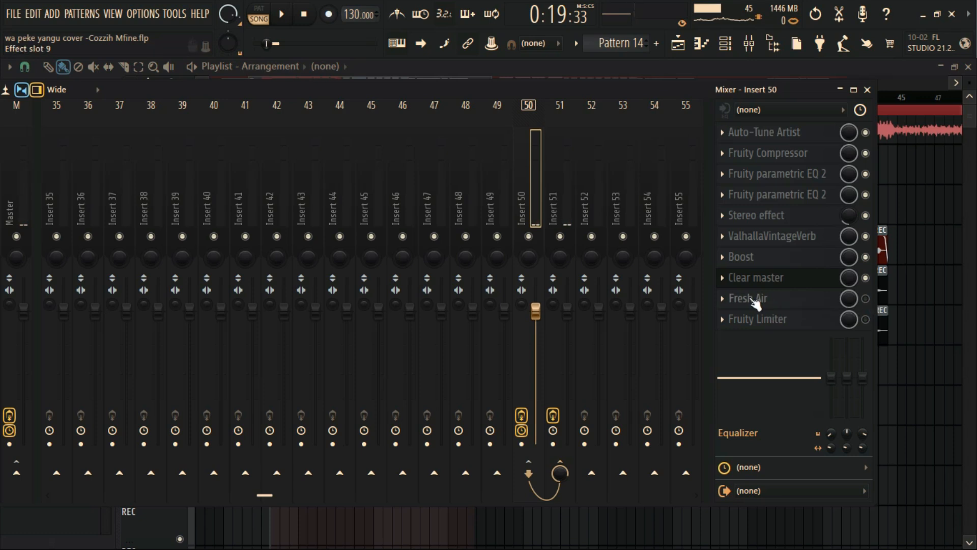
Enable Fresh Air on Insert 50, open its settings and reposition the window so all its controls are in view.
left_click(759, 299)
left_click(759, 298)
left_click(759, 299)
left_click(866, 302)
left_click(771, 300)
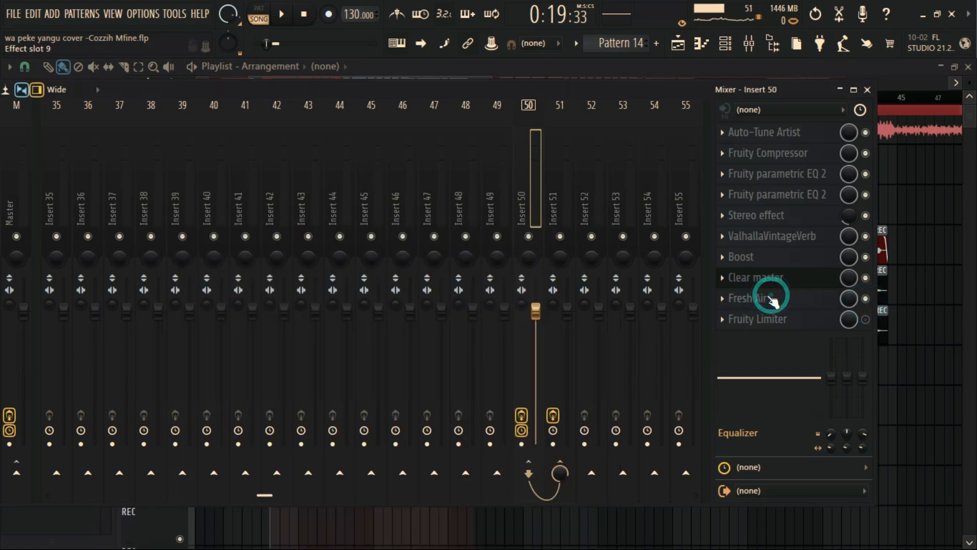
left_click(766, 298)
left_click_drag(356, 227, 328, 122)
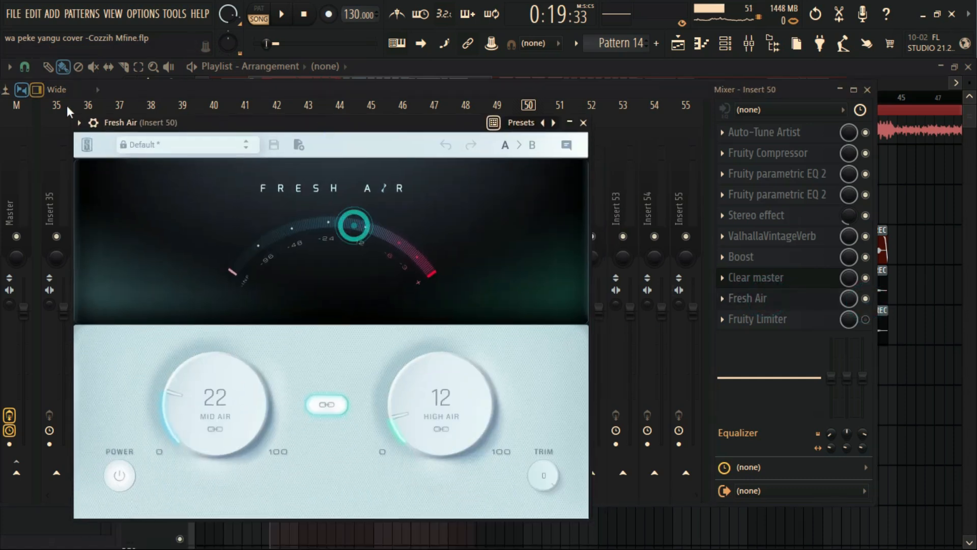
Show Fresh Air's detailed settings and compare the playing vocals with the effect bypassed and active, leaving it enabled.
left_click(93, 122)
left_click(543, 146)
key("space")
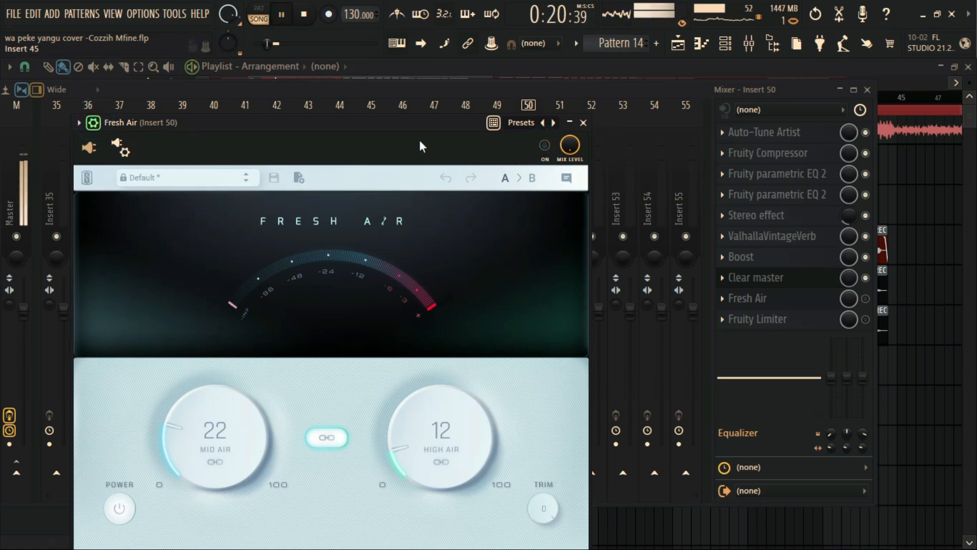
left_click_drag(420, 143, 445, 75)
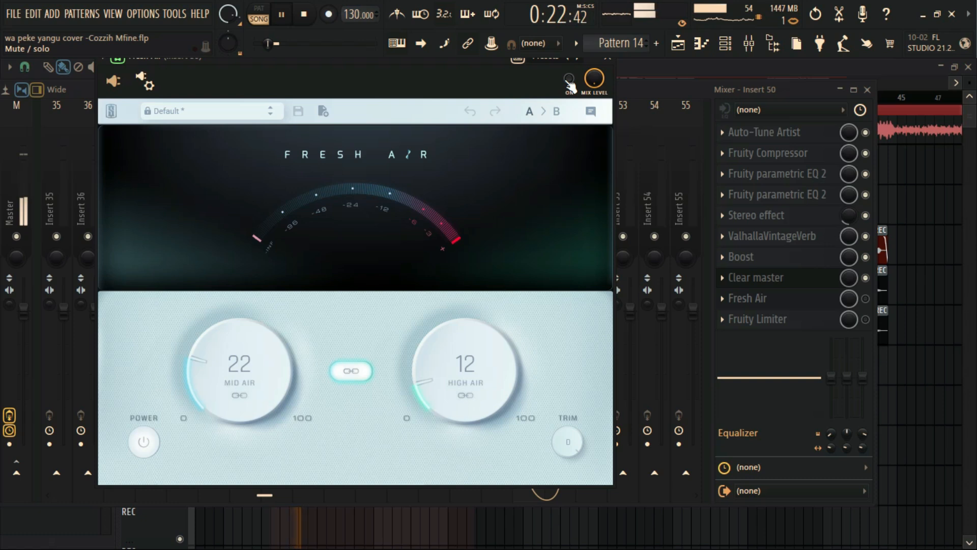
left_click(569, 79)
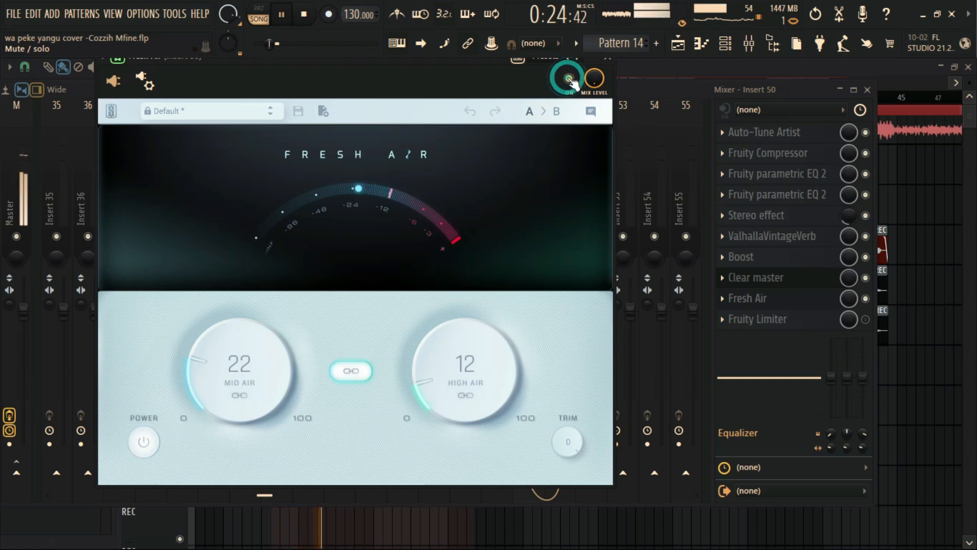
Raise Fresh Air's linked Mid Air and High Air to 100% while the vocals play, and stop playback.
left_click_drag(468, 381, 578, 136)
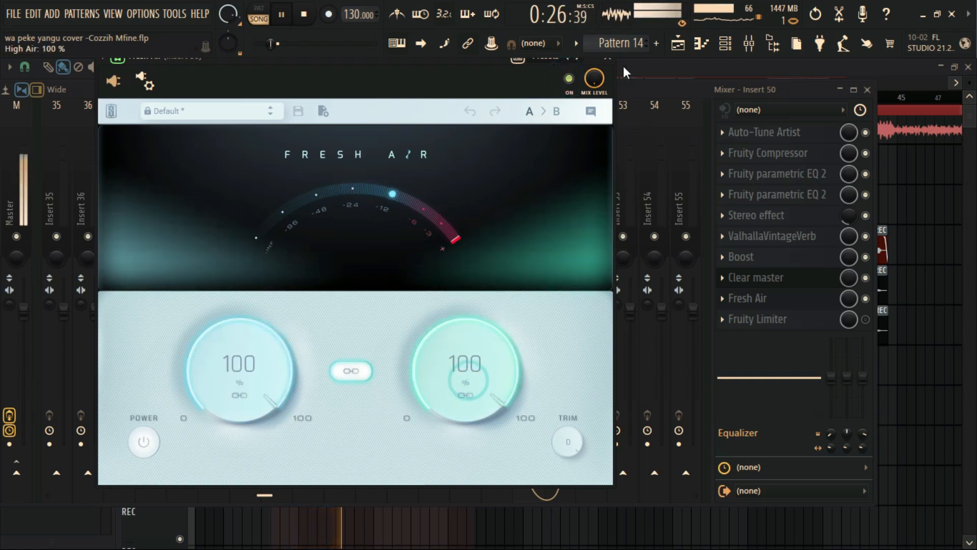
left_click_drag(465, 365, 537, 33)
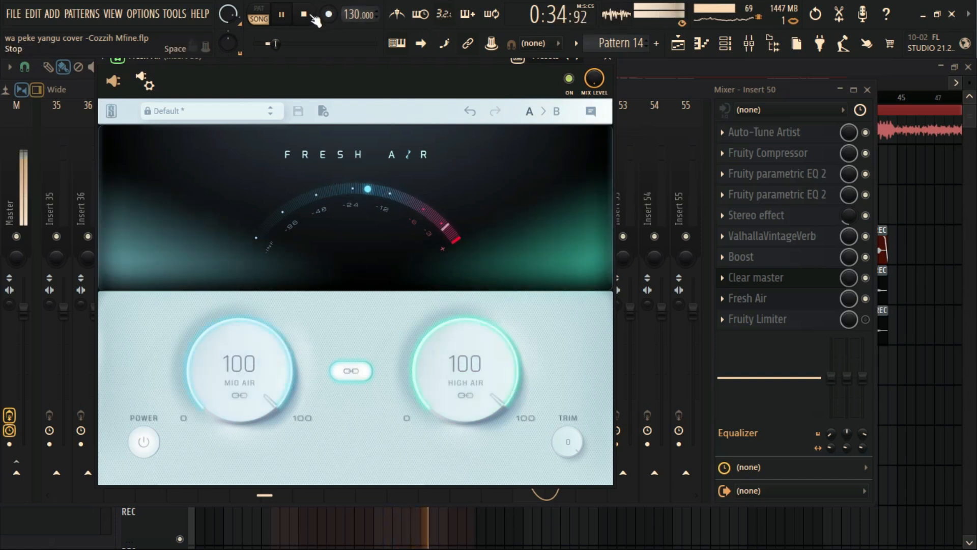
left_click(305, 15)
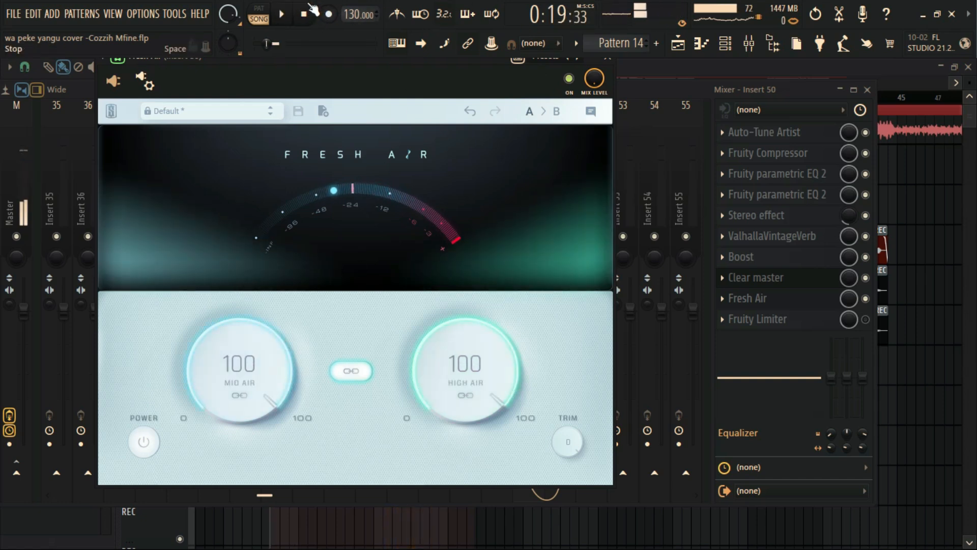
Replay the vocals, lower the linked Mid Air and High Air to 13%, and stop playback.
left_click(278, 14)
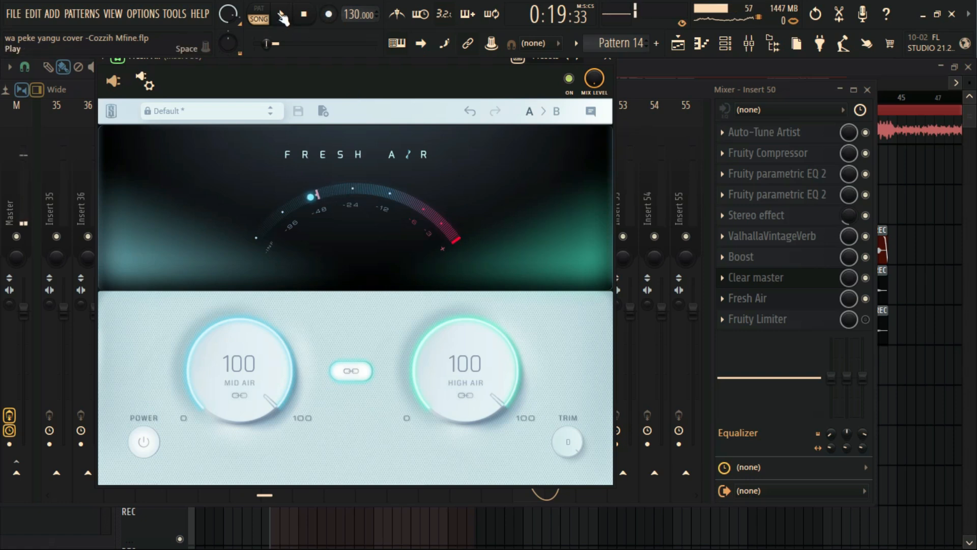
left_click_drag(443, 395, 437, 457)
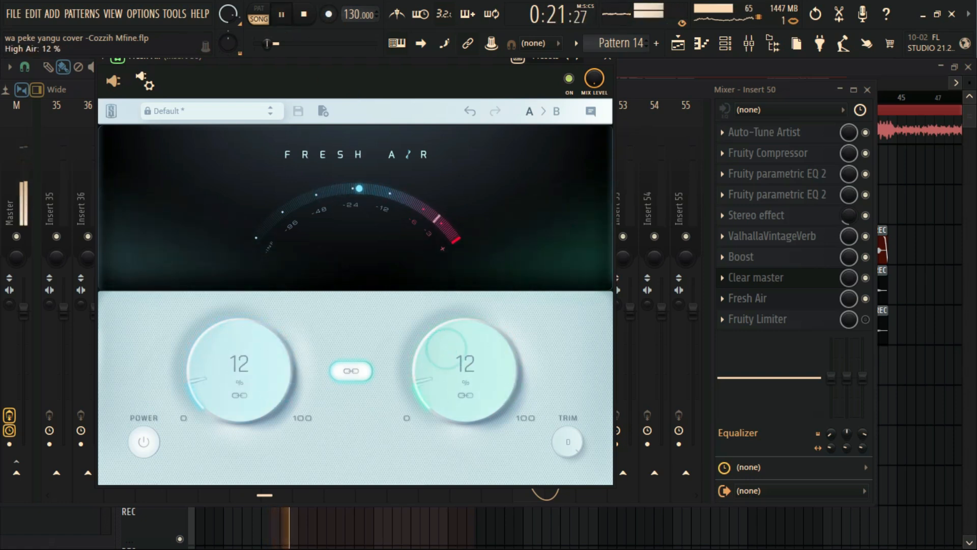
left_click(305, 13)
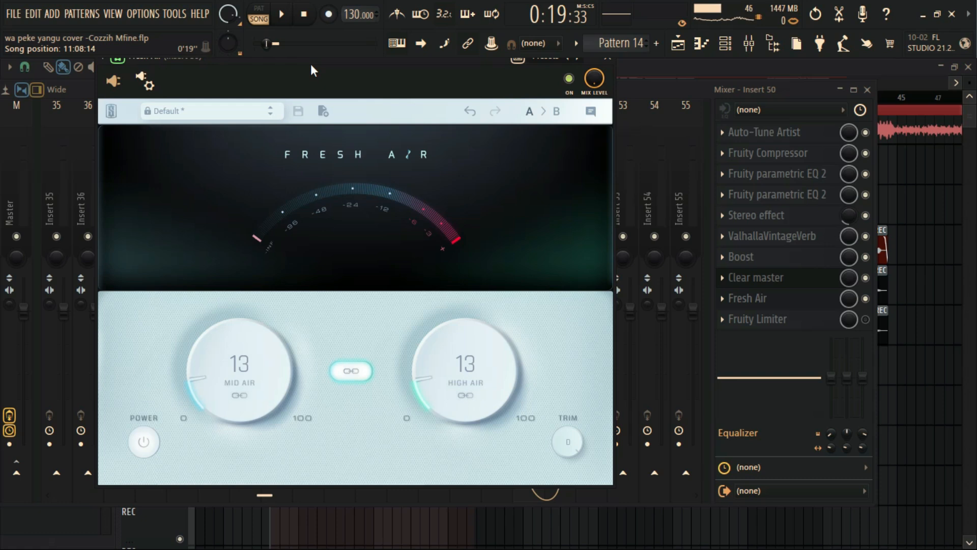
Audition stronger linked air amounts, stop playback, and set High Air to 11% and Mid Air to 21%.
left_click(293, 19)
left_click_drag(456, 367, 538, 357)
left_click(305, 21)
left_click_drag(453, 397, 435, 423)
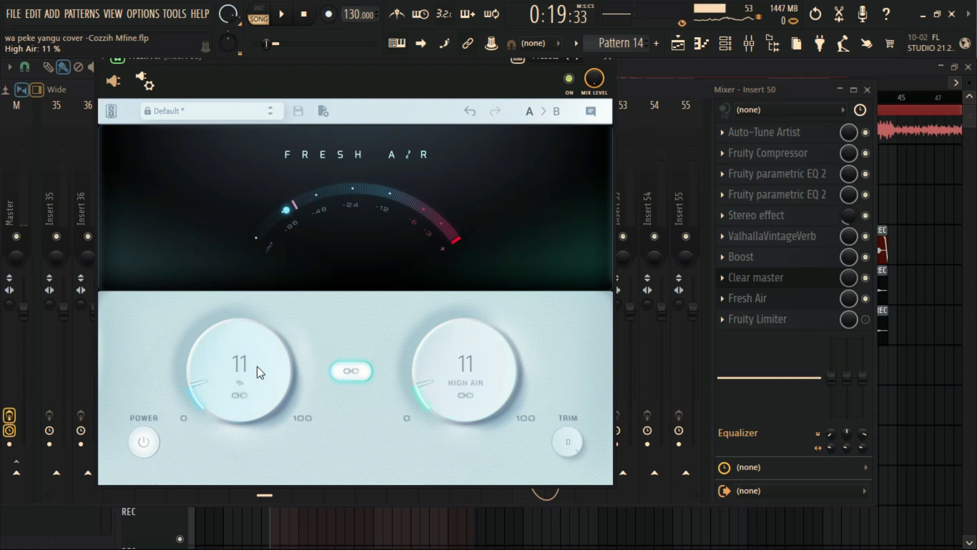
scroll(258, 401, "up", 10)
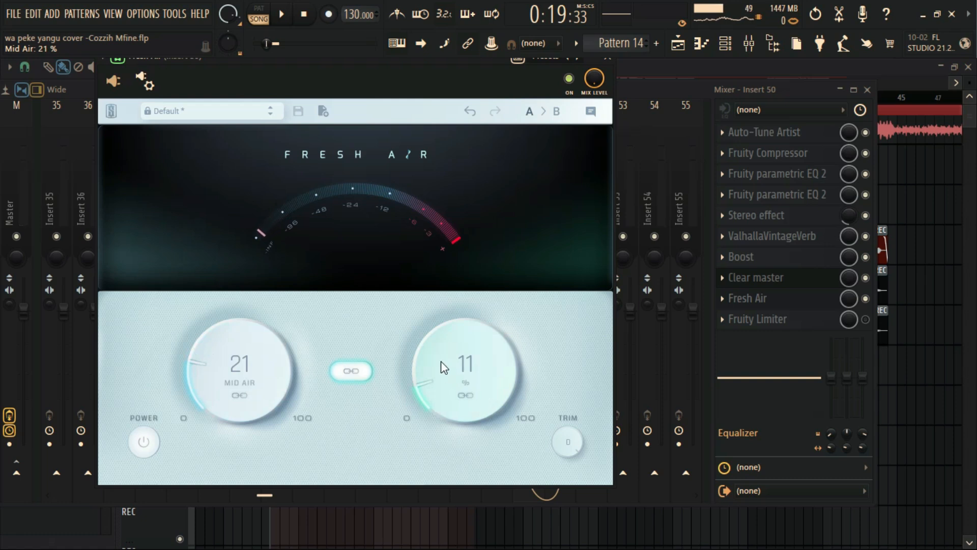
Set Mid Air to 25% and High Air to 15% while the vocals play, stop playback and close Fresh Air.
left_click(283, 15)
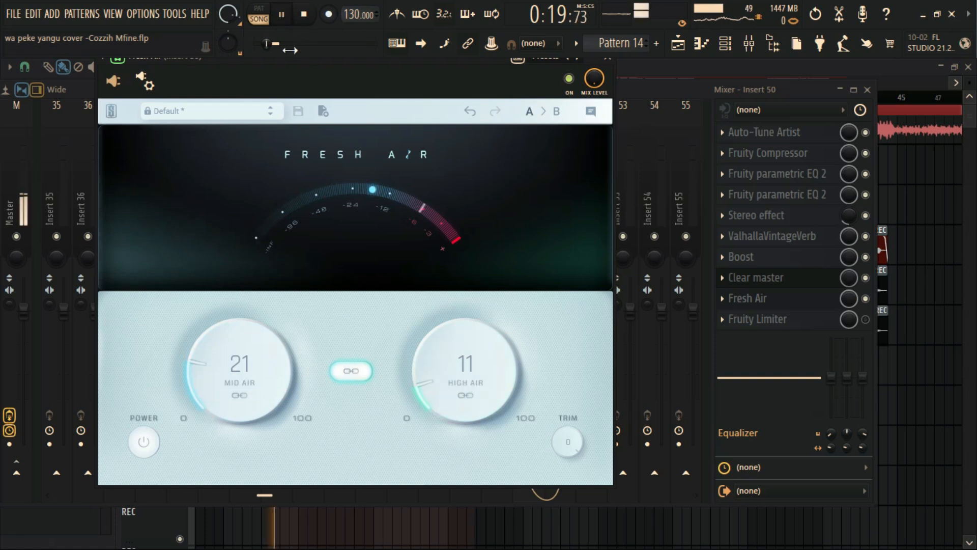
scroll(447, 382, "up", 4)
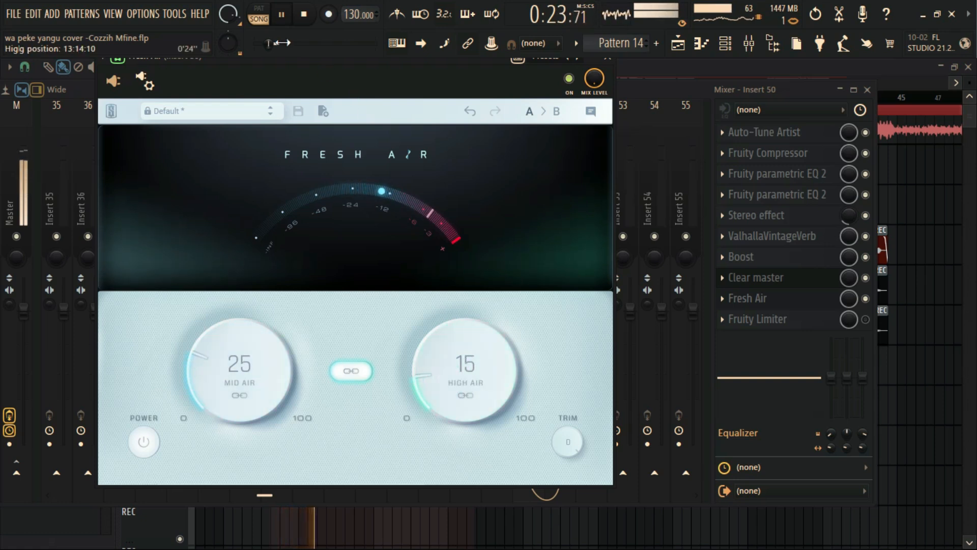
key("space")
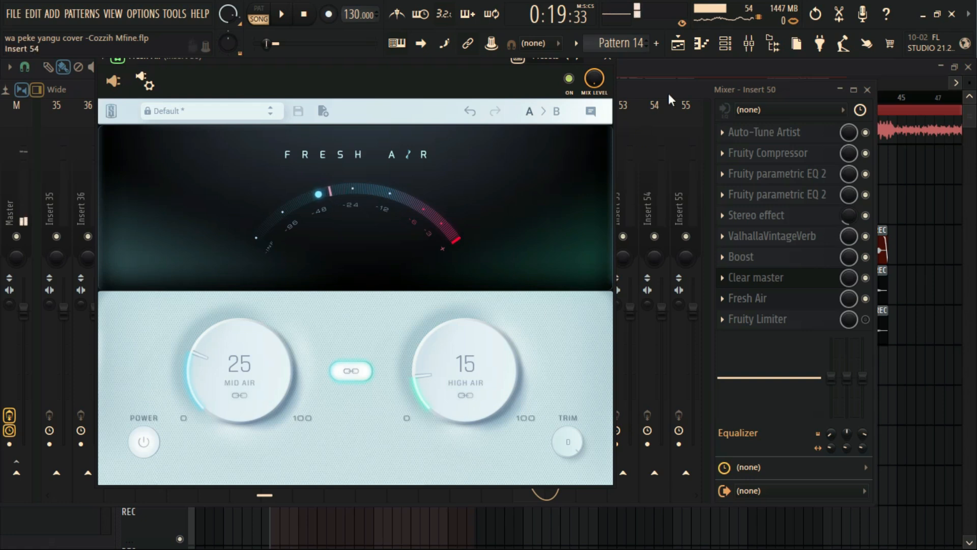
left_click(607, 56)
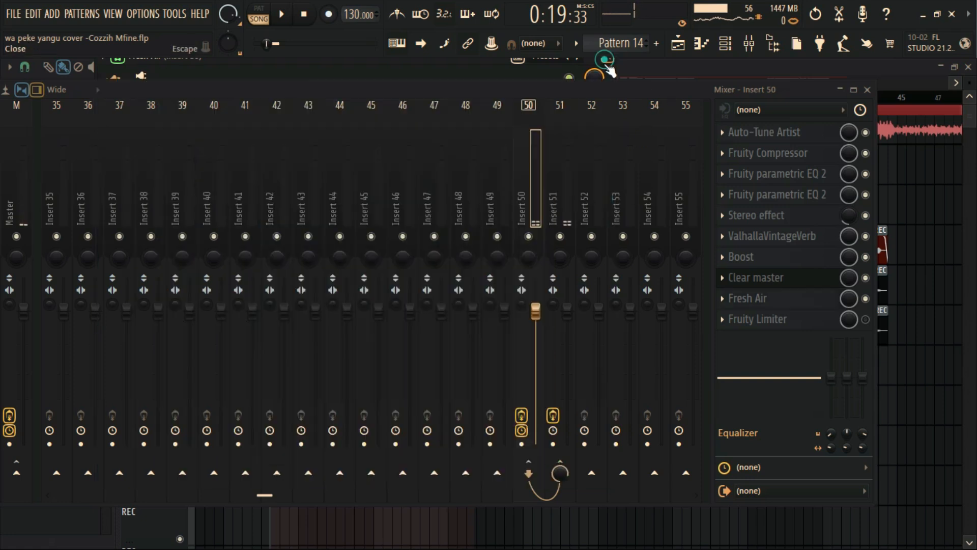
Enable Fruity Limiter on Insert 50, open its settings and move its window higher over the mixer.
left_click(767, 320)
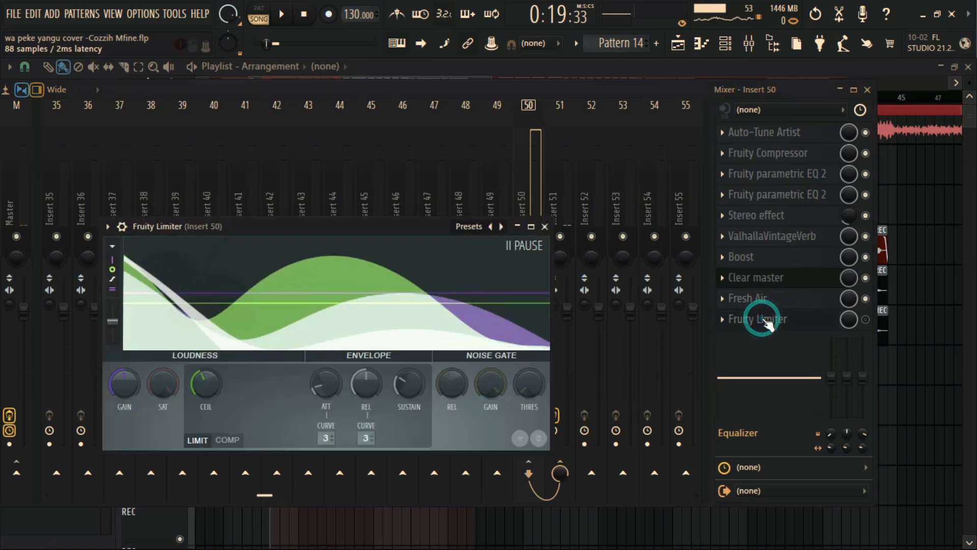
left_click(868, 319)
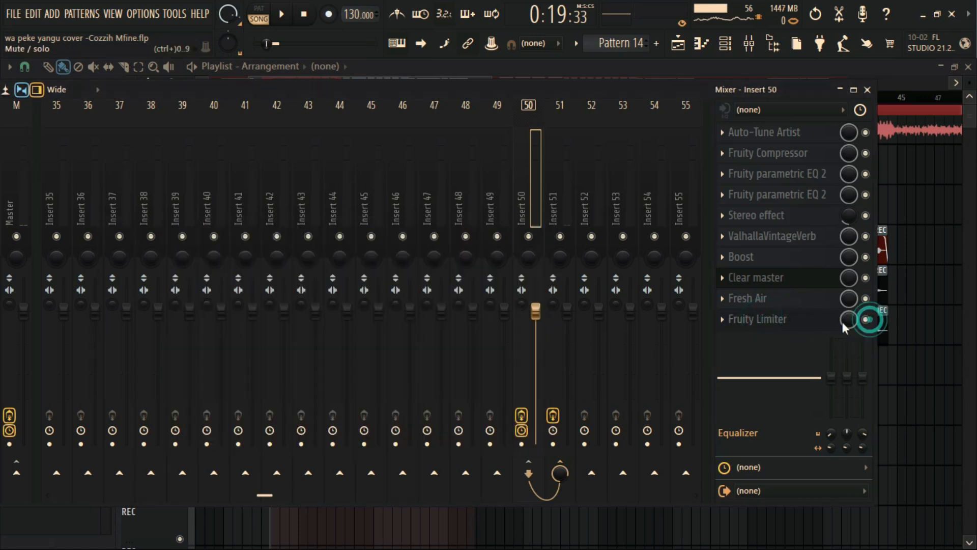
left_click(741, 318)
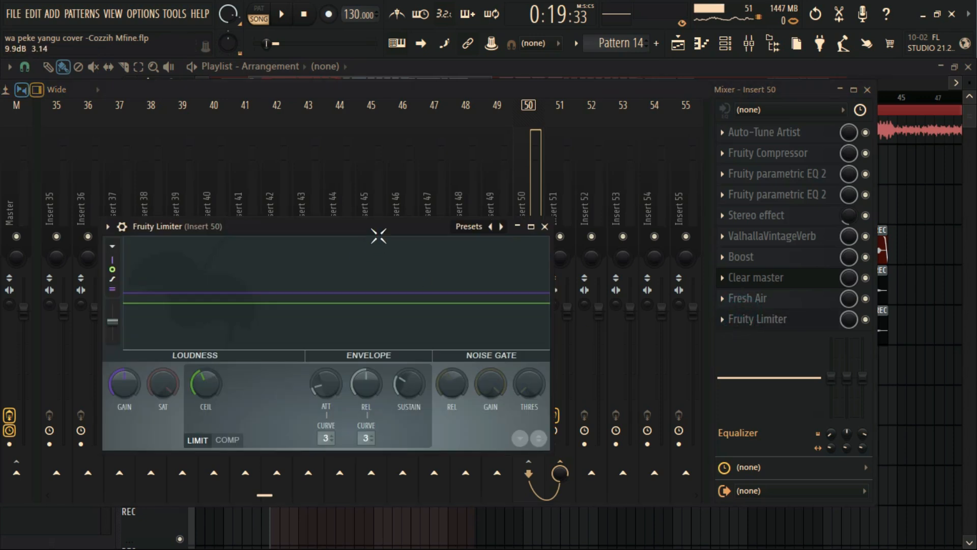
left_click_drag(378, 225, 433, 134)
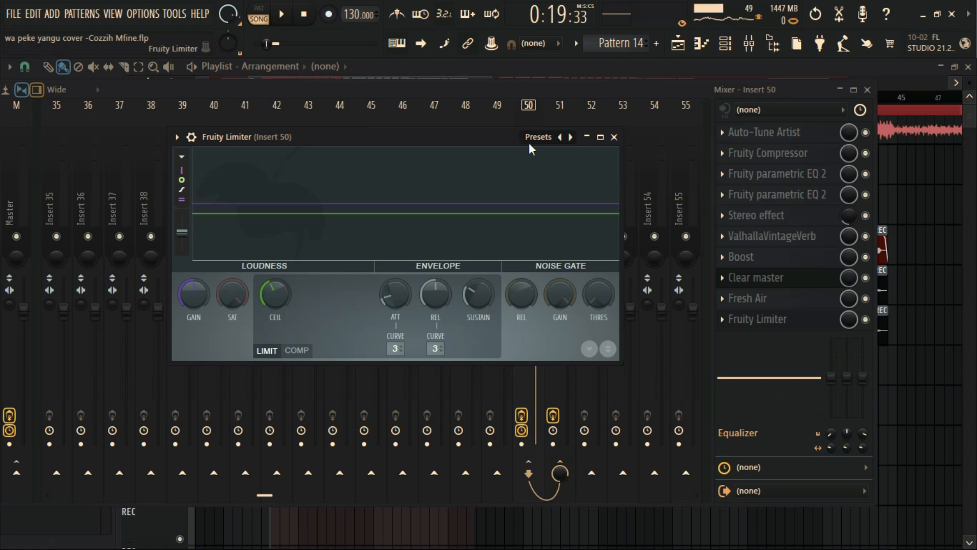
left_click_drag(487, 137, 477, 153)
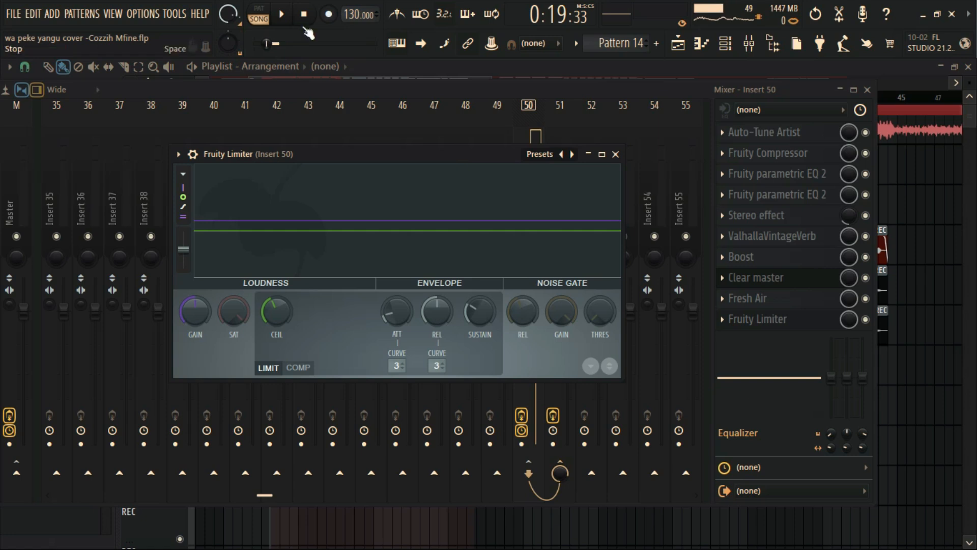
Play the vocals through Fruity Limiter, show its detailed settings, stop playback and shift its window slightly upward.
left_click(285, 17)
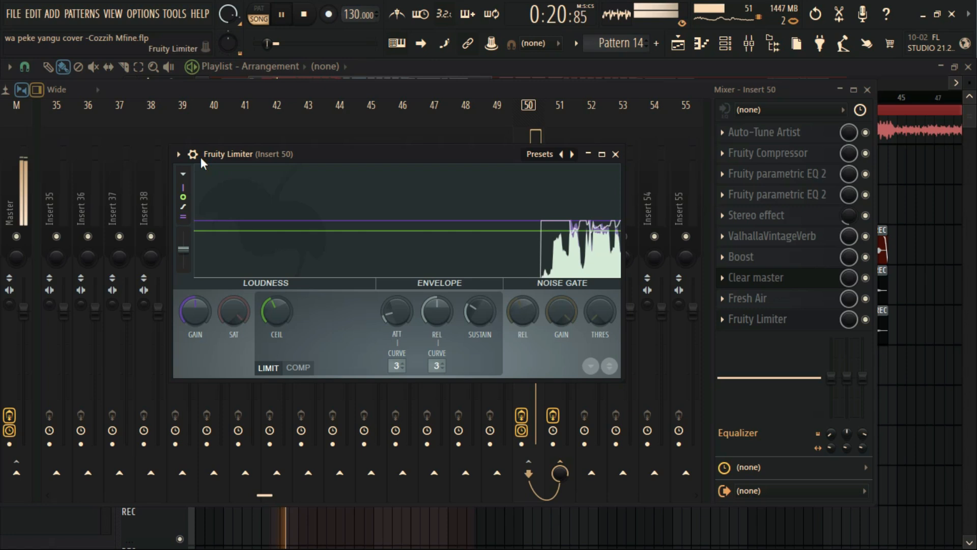
left_click(193, 154)
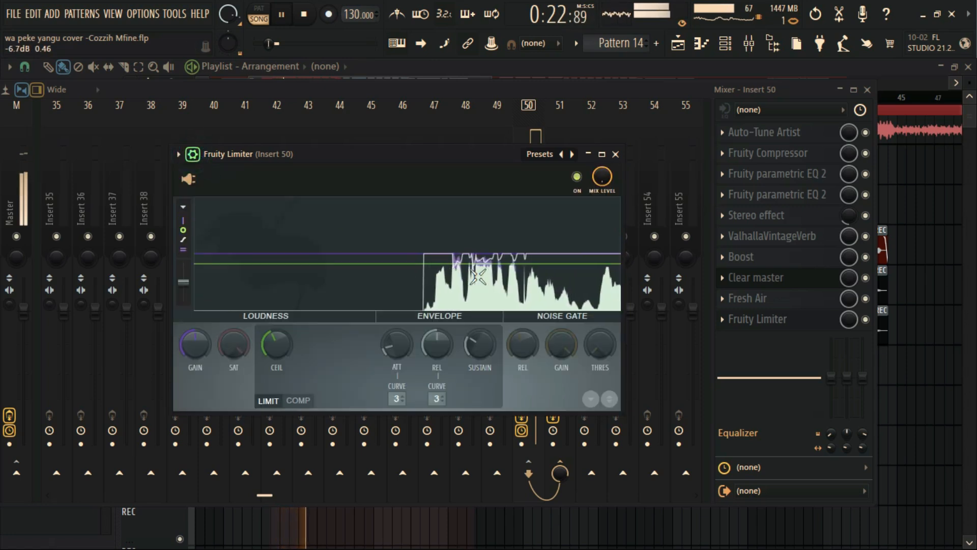
left_click(303, 16)
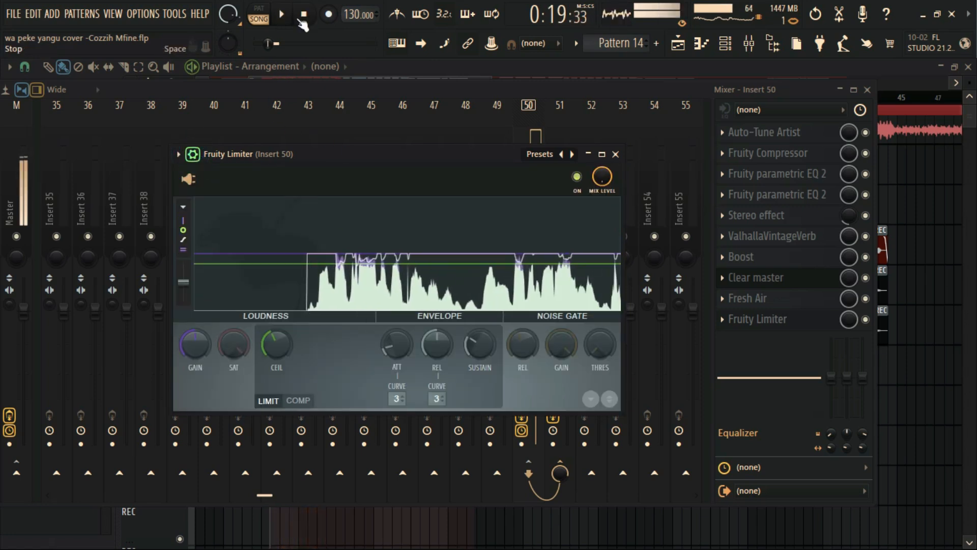
left_click_drag(386, 164, 386, 132)
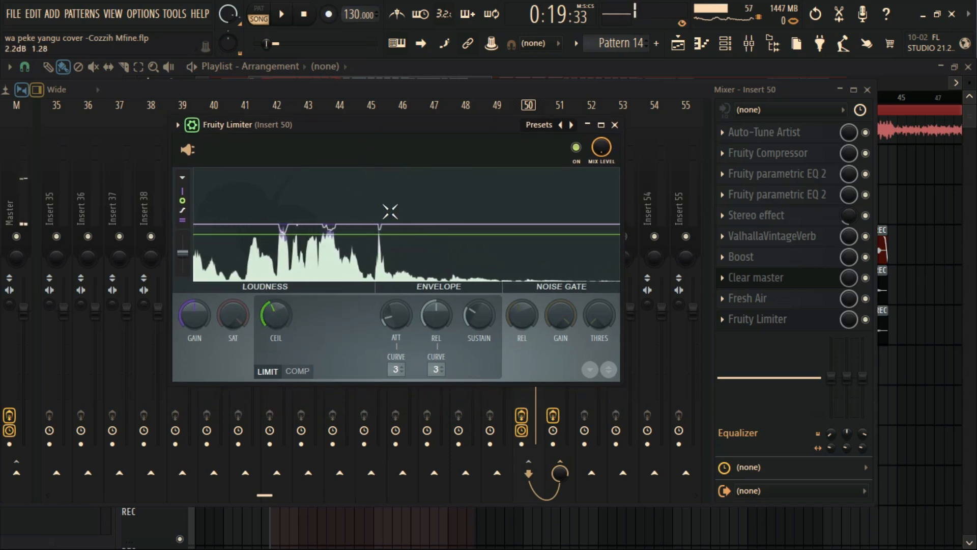
Raise the limiter's ceiling while the vocals play, pause the level graph and stop playback.
mouse_move(275, 313)
left_mouse_down()
mouse_move(276, 326)
mouse_move(275, 316)
left_mouse_up()
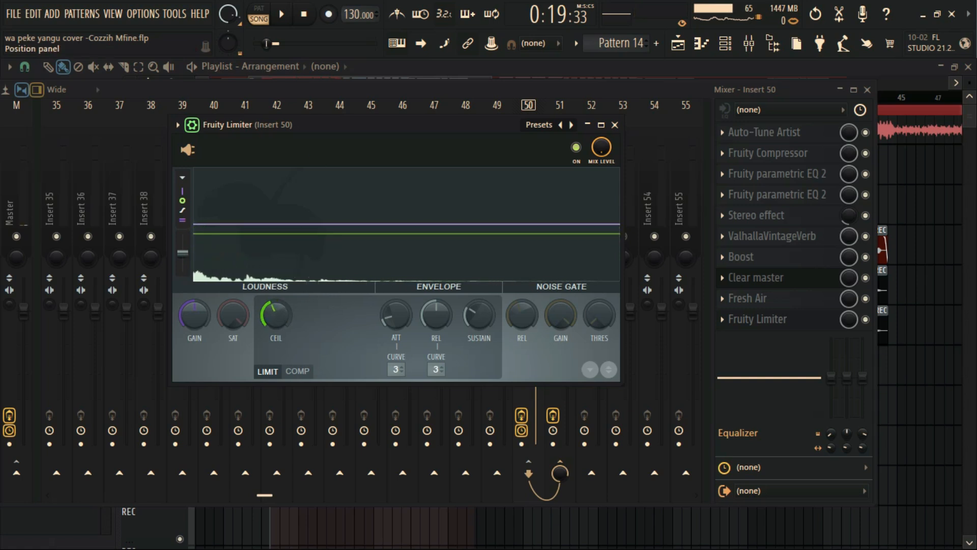
left_click(283, 16)
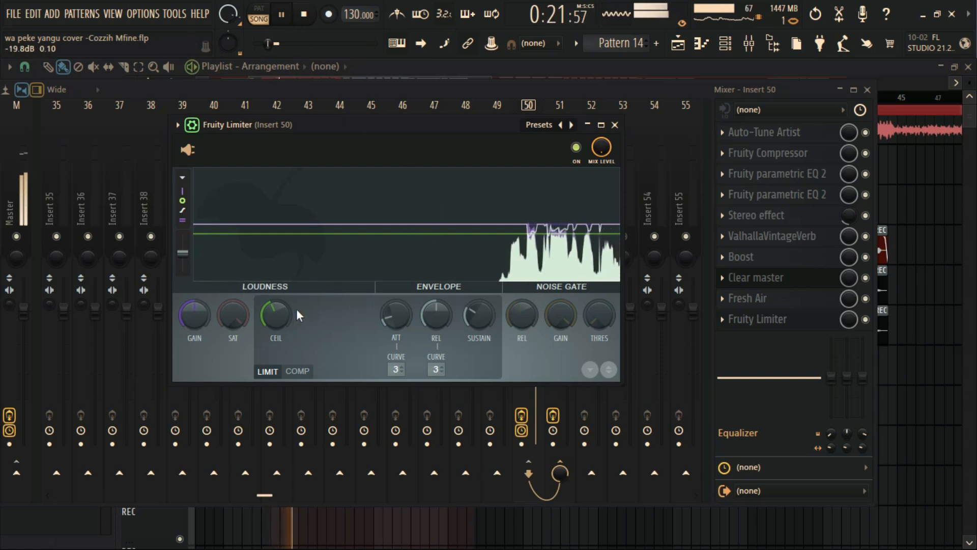
left_click_drag(271, 315, 272, 298)
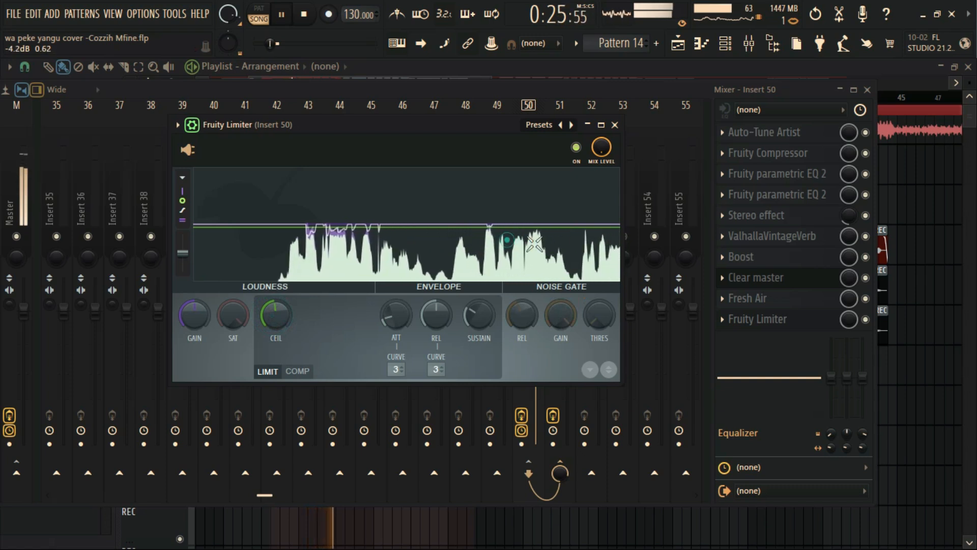
left_click(493, 251)
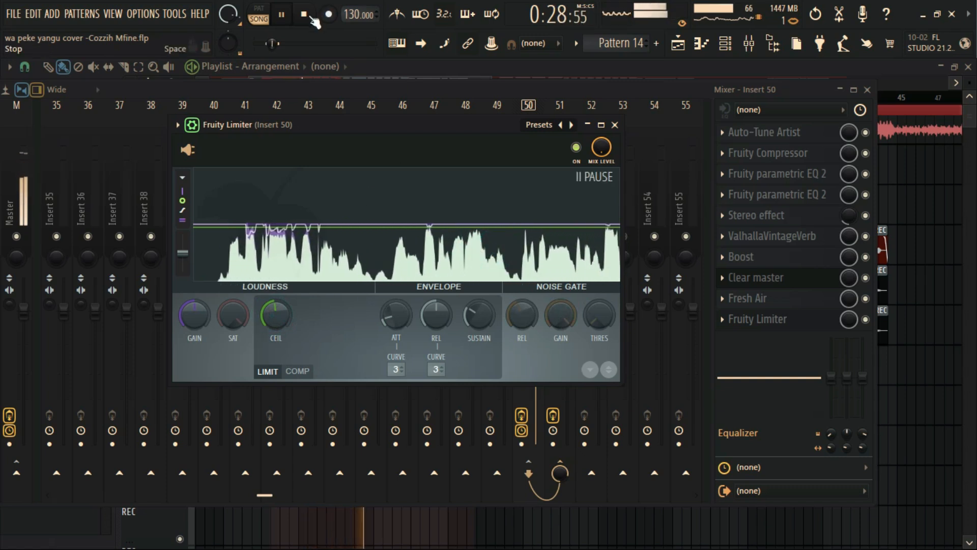
left_click(304, 14)
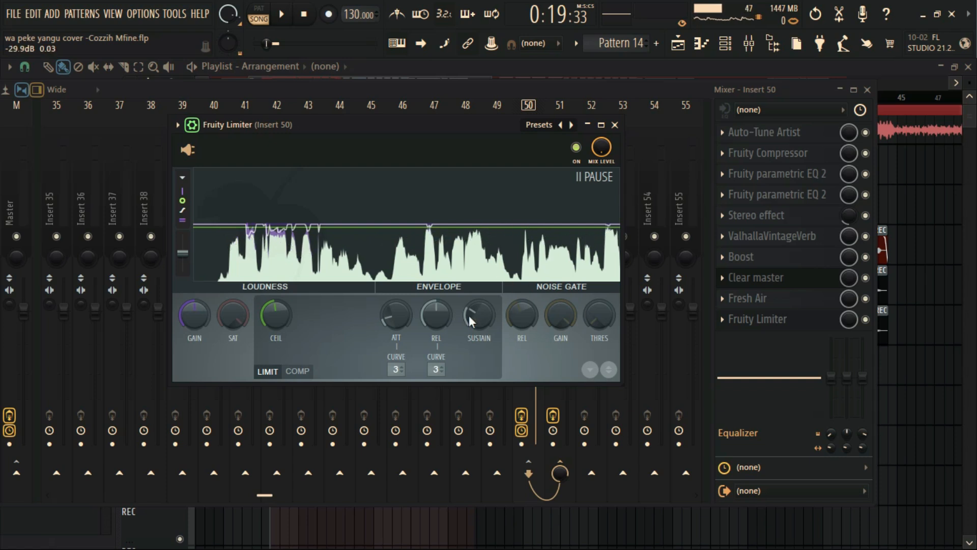
Set the limiter's ceiling to -3.6 dB, play the vocals to hear it and stop playback.
left_click_drag(275, 314, 275, 331)
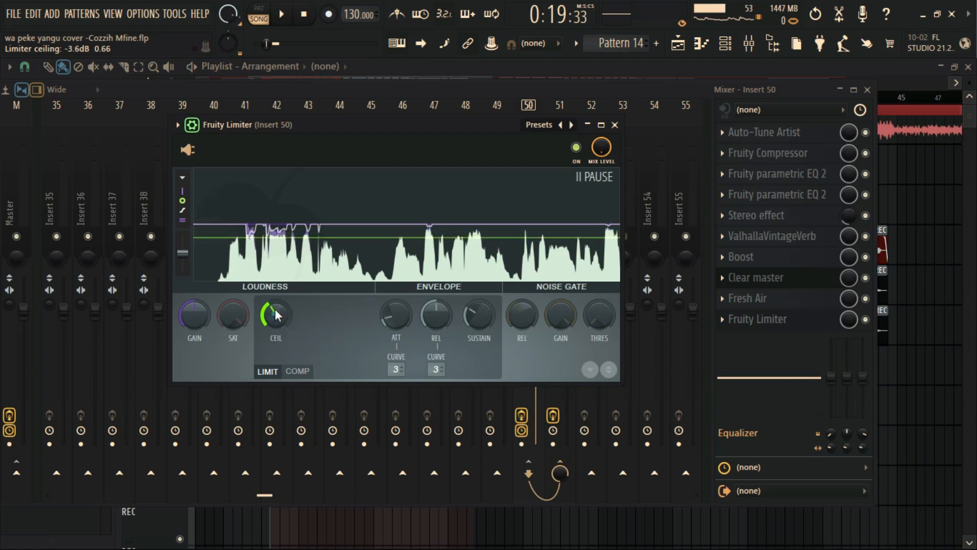
left_click(286, 15)
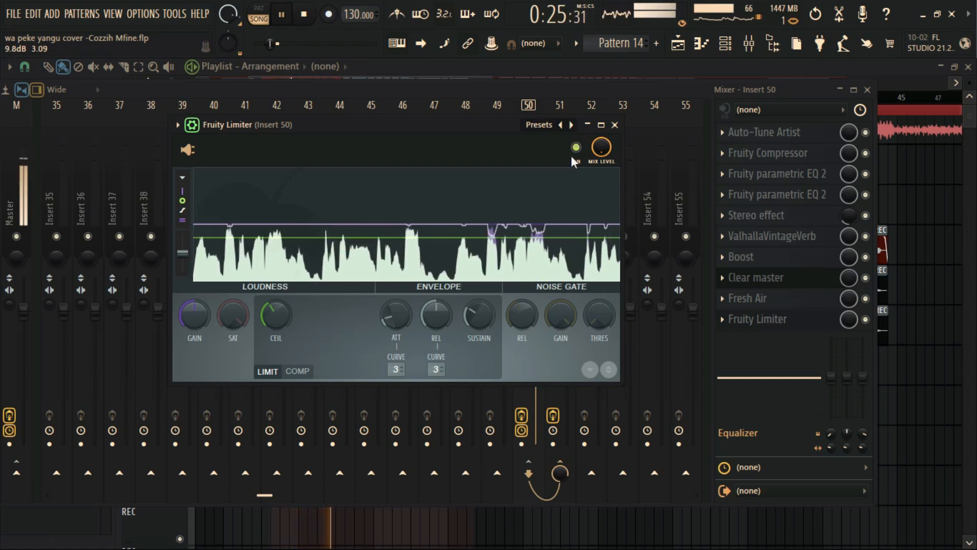
left_click(308, 15)
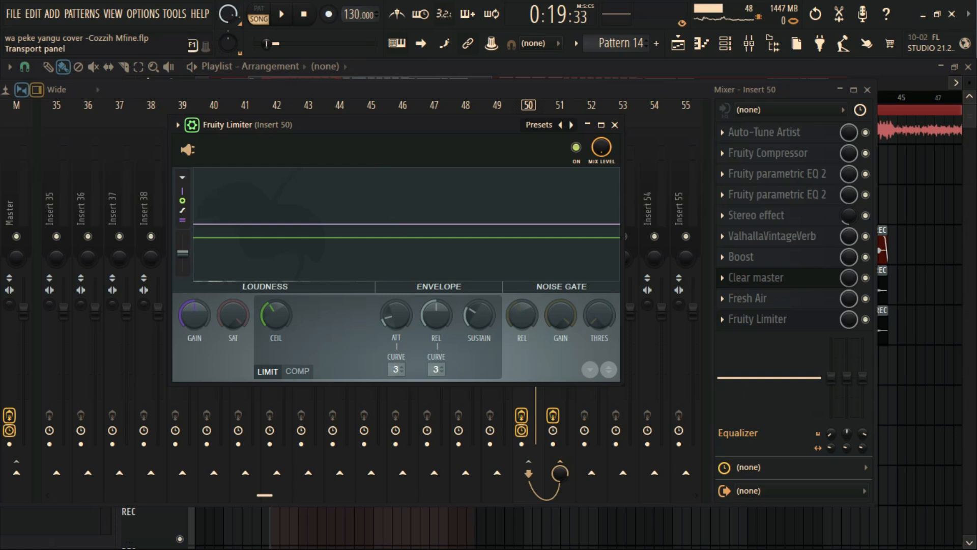
Replay the vocals briefly, stop playback and raise the limiter's noise gate threshold slightly.
left_click(285, 16)
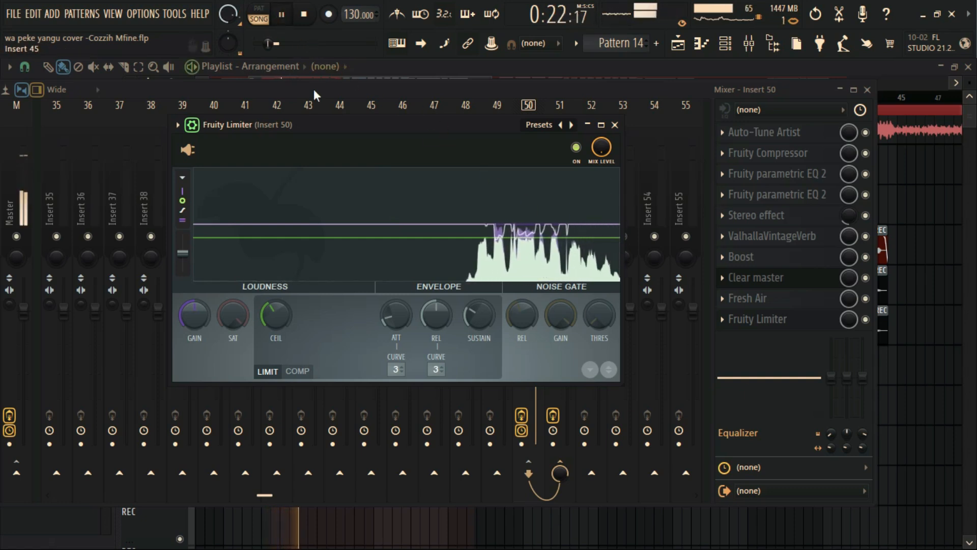
left_click(307, 16)
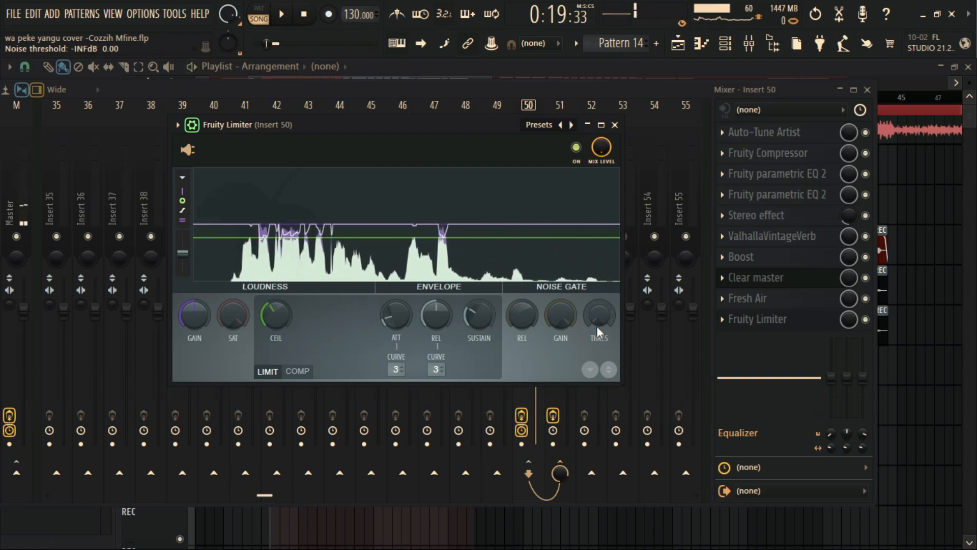
left_click_drag(597, 330, 597, 326)
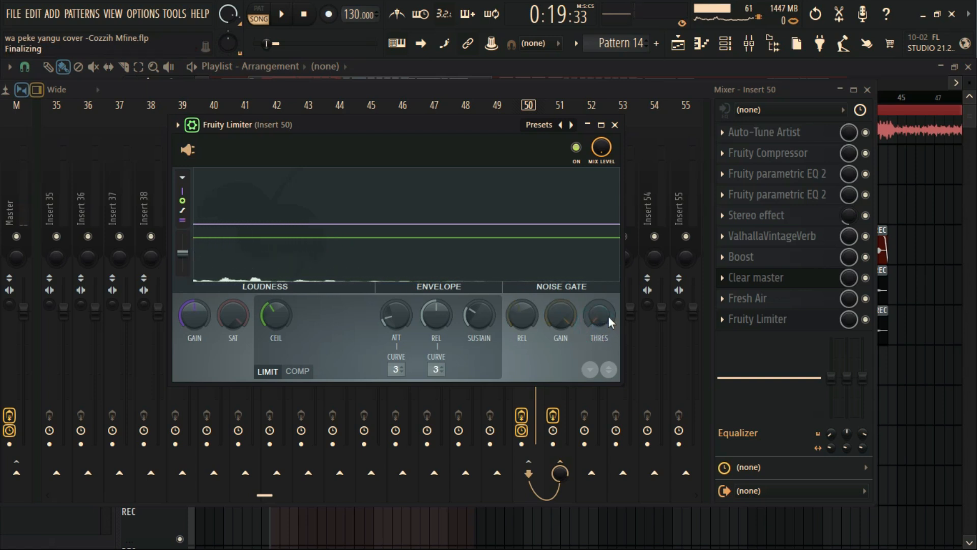
Nudge the limiter's noise gate threshold slightly, play the vocals to hear the gate and stop playback.
left_click_drag(606, 315, 606, 316)
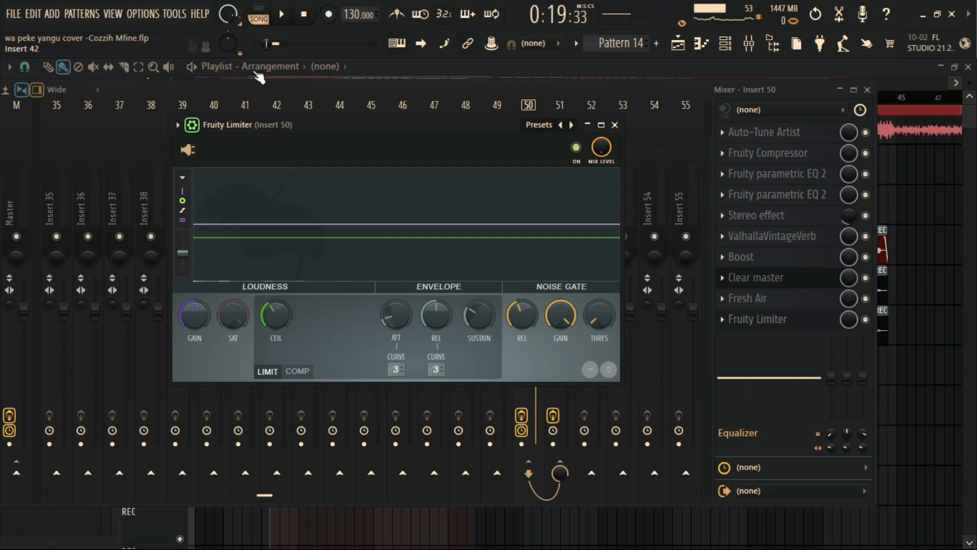
left_click(280, 14)
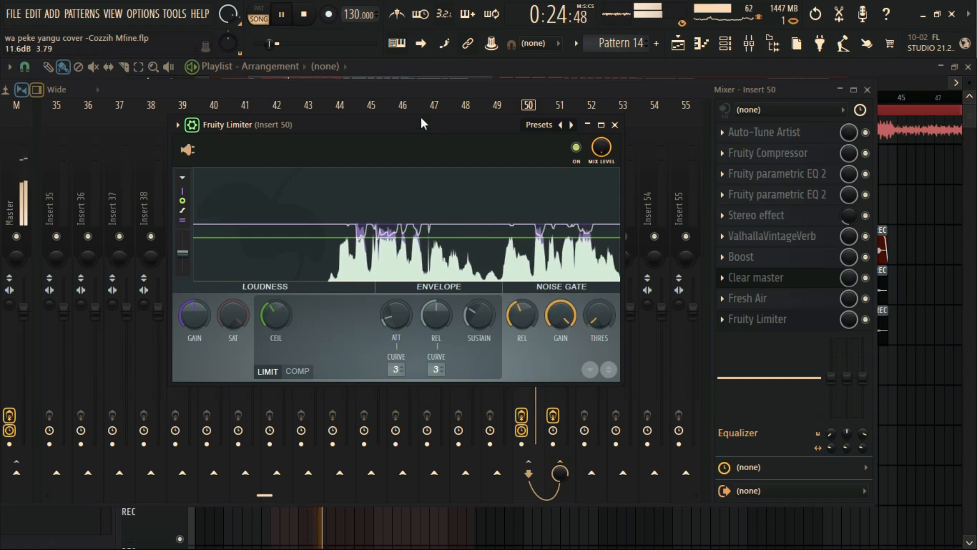
left_click(304, 17)
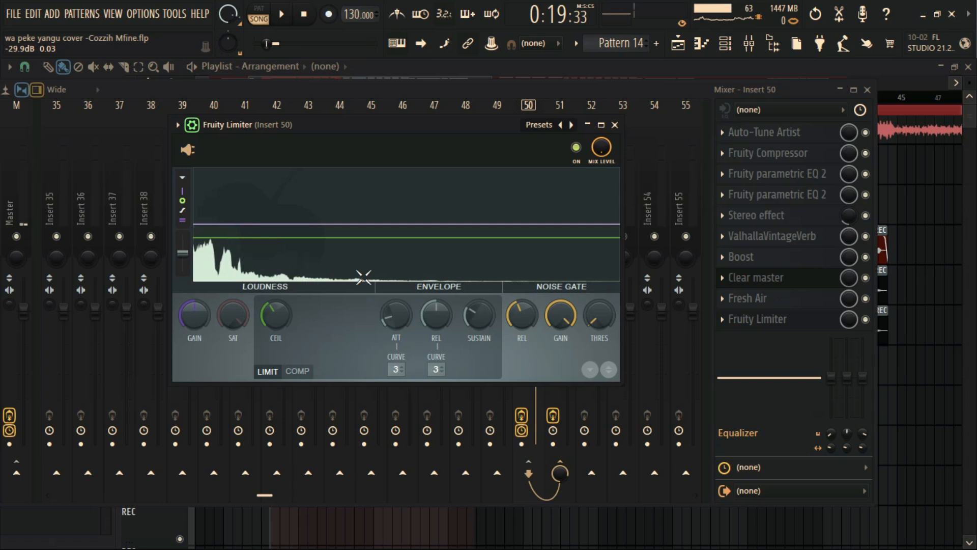
Try other noise gate threshold and gain settings, then return the gate gain to full and its threshold to -INF dB.
left_click_drag(612, 327, 560, 317)
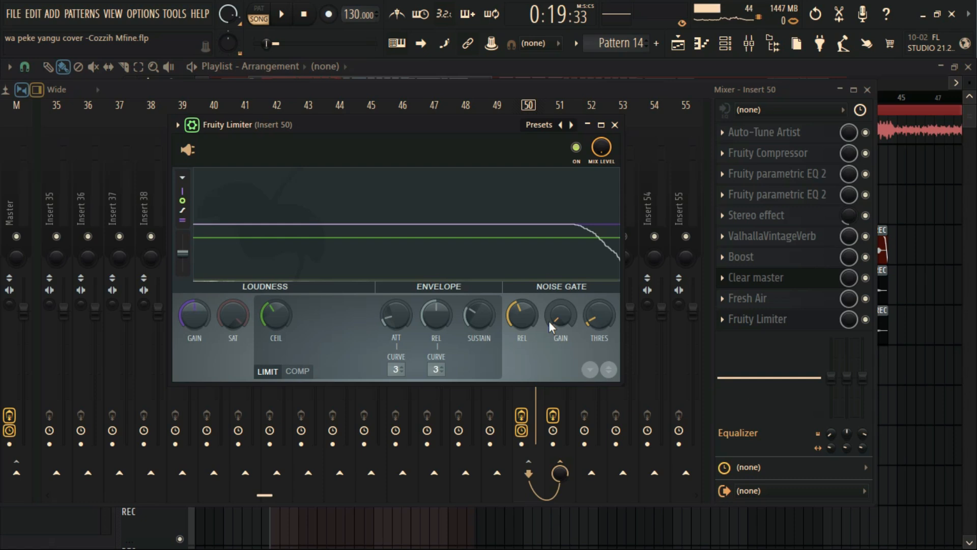
left_click_drag(555, 318, 555, 254)
left_click_drag(598, 312, 597, 339)
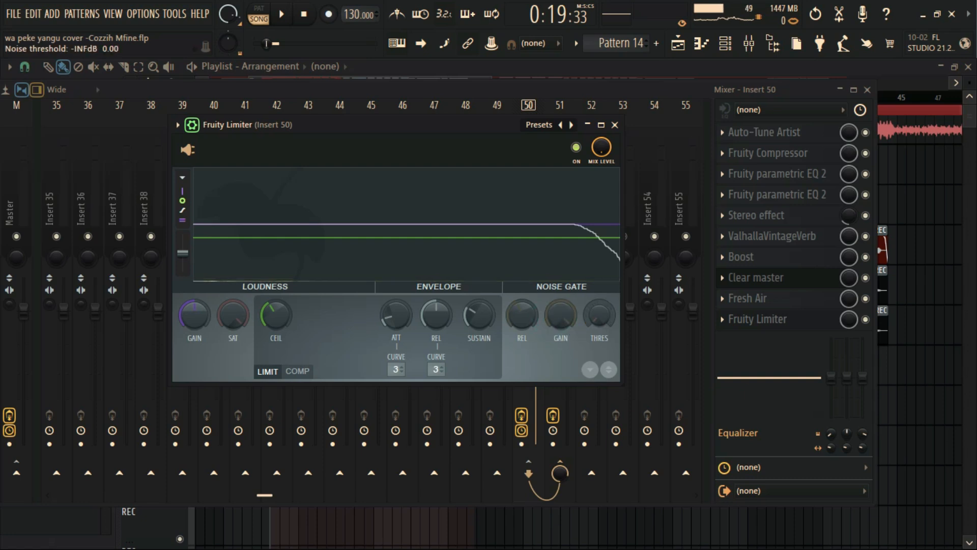
Close Fruity Limiter, play the vocals through the full Insert 50 chain and stop playback.
left_click(615, 124)
left_click(282, 15)
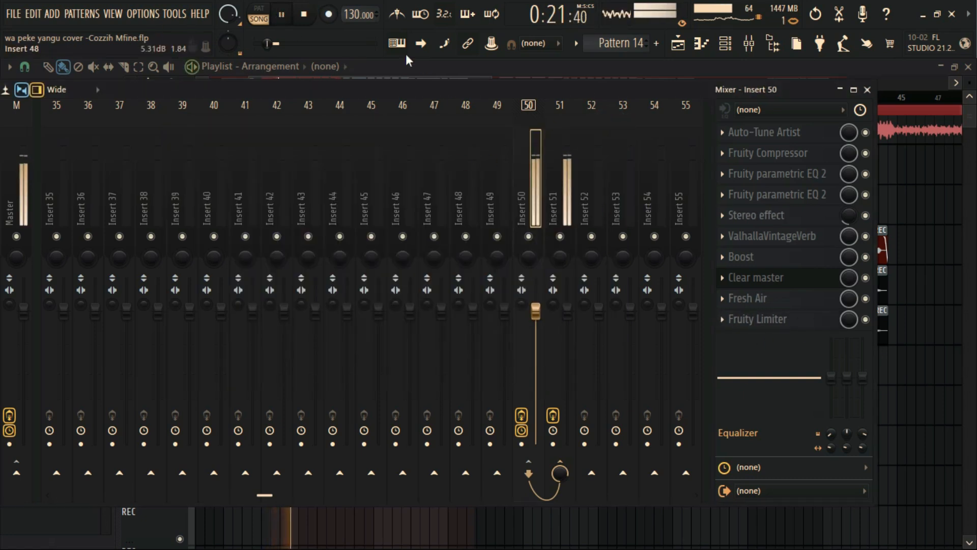
left_click(304, 15)
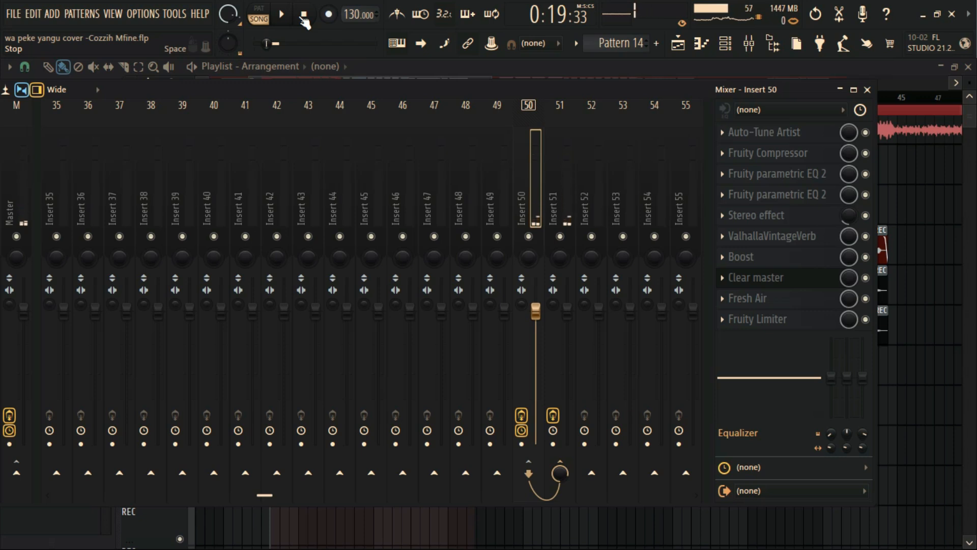
left_click(535, 162)
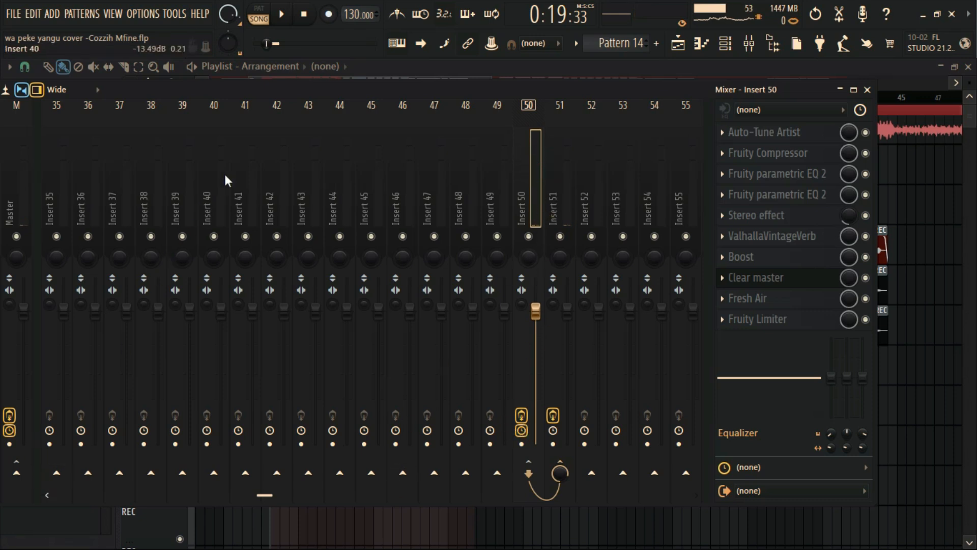
Route Insert 49 to Insert 50 and disable its send to the Master.
left_click(493, 191)
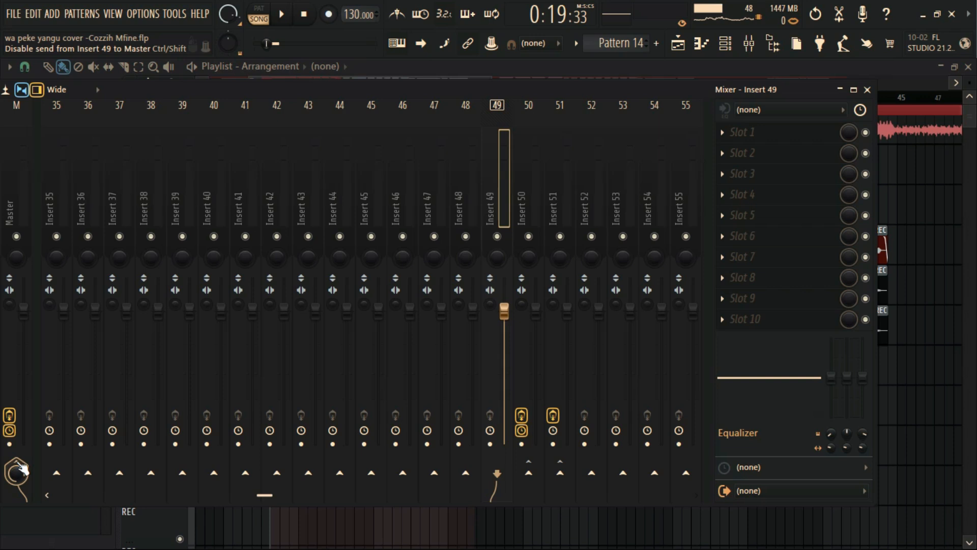
left_click(528, 472)
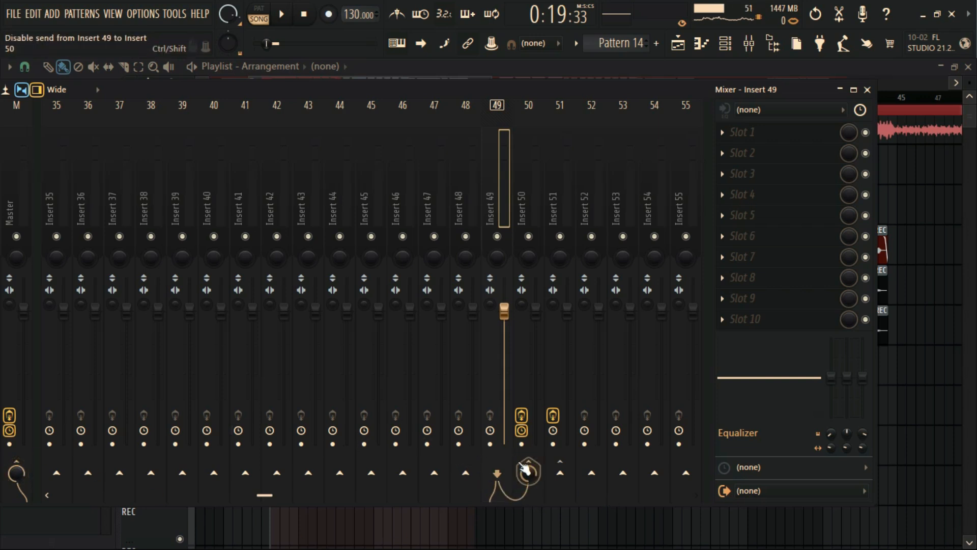
left_click(18, 460)
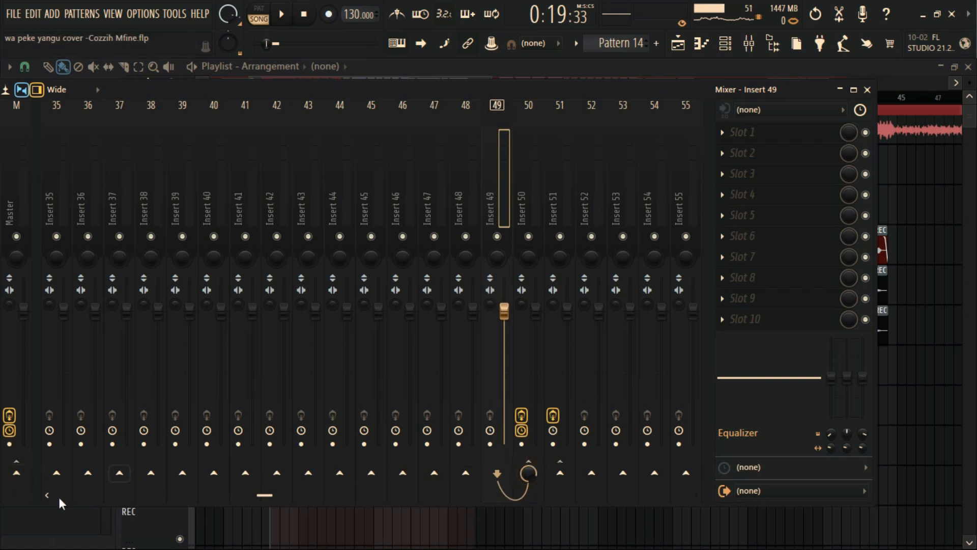
Restore Insert 49's send to the Master, remove its send to Insert 50 and select Insert 50.
left_click(16, 470)
left_click(528, 473)
left_click(536, 202)
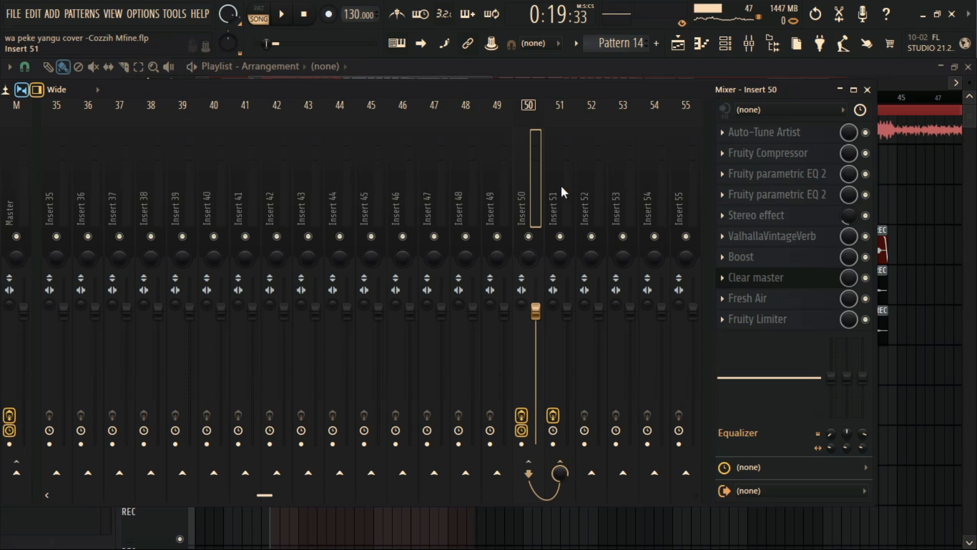
Select Insert 51, enable its Soundgoodizer effect and show the effect's window.
left_click(568, 201)
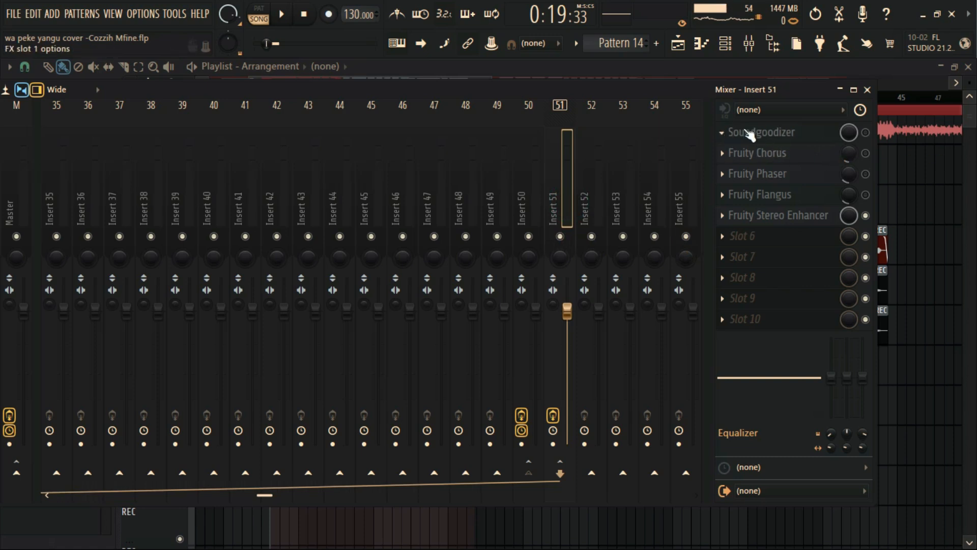
left_click(767, 132)
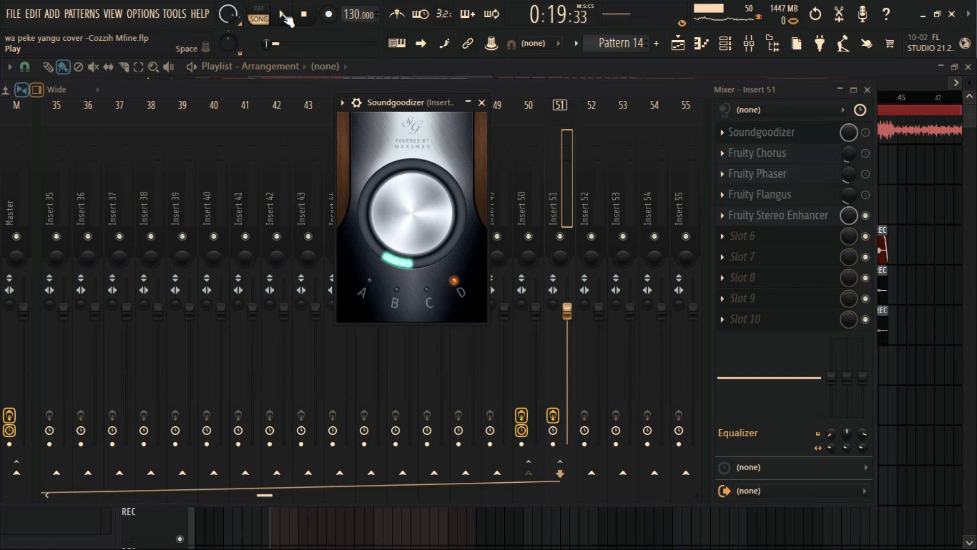
left_click(867, 133)
left_click(790, 142)
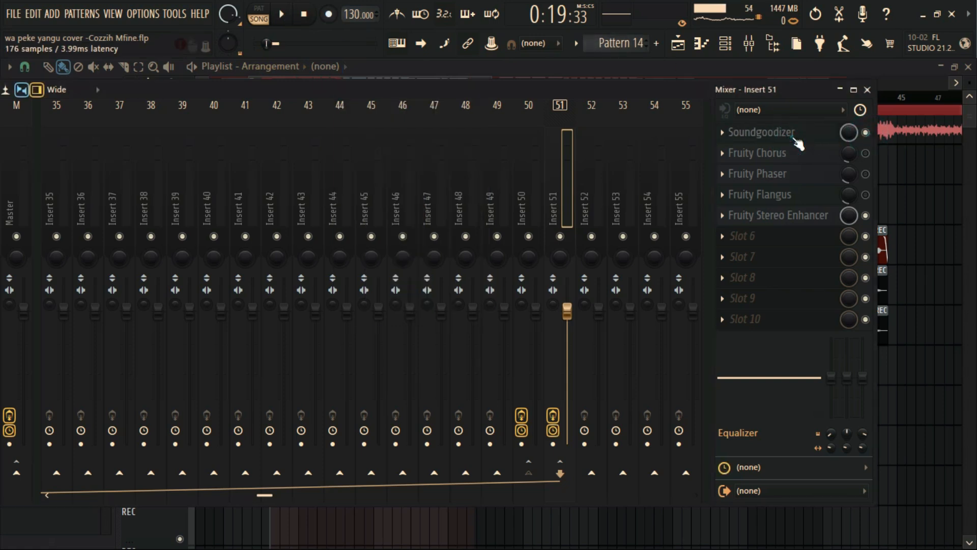
left_click(792, 136)
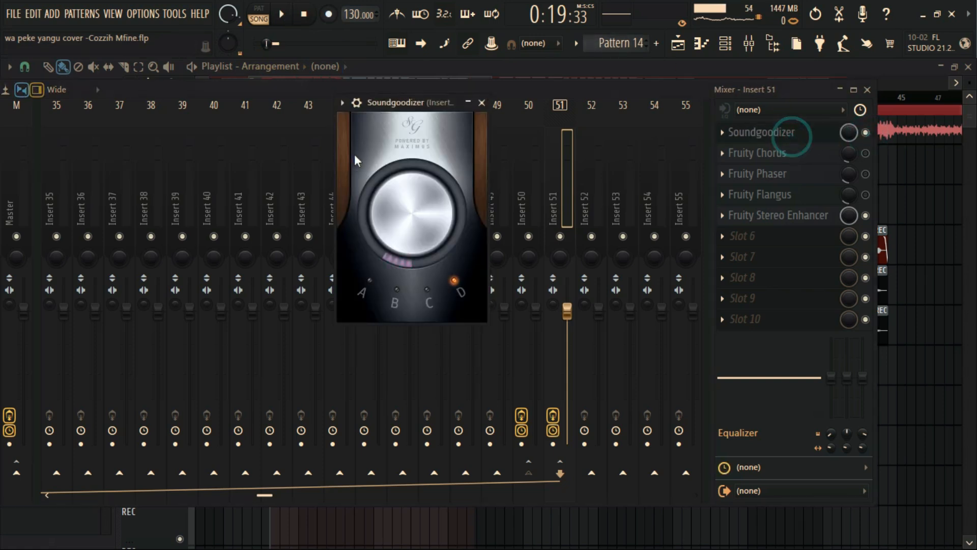
Play the vocals, show Soundgoodizer's detailed settings, raise its amount well past halfway and stop playback.
left_click(286, 17)
left_click(357, 103)
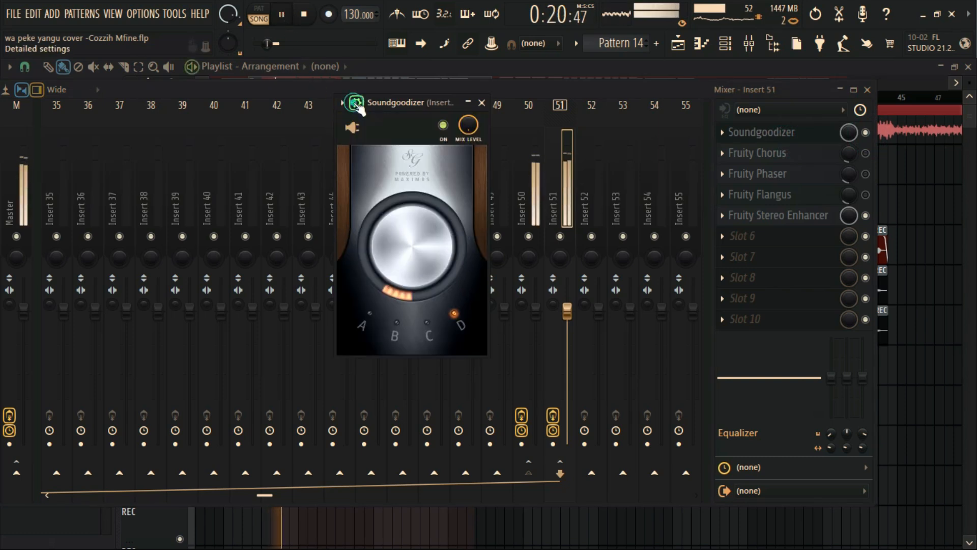
left_click_drag(413, 244, 412, 206)
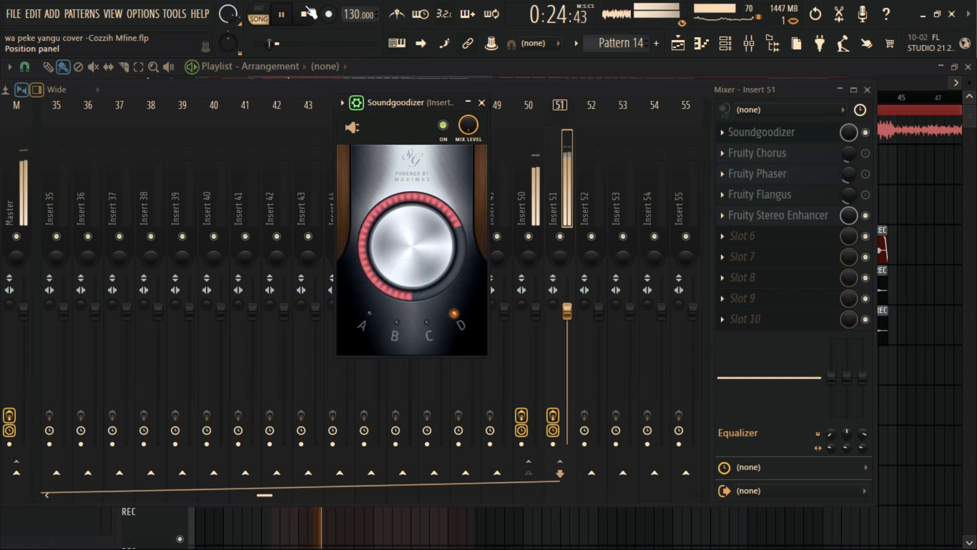
left_click(305, 15)
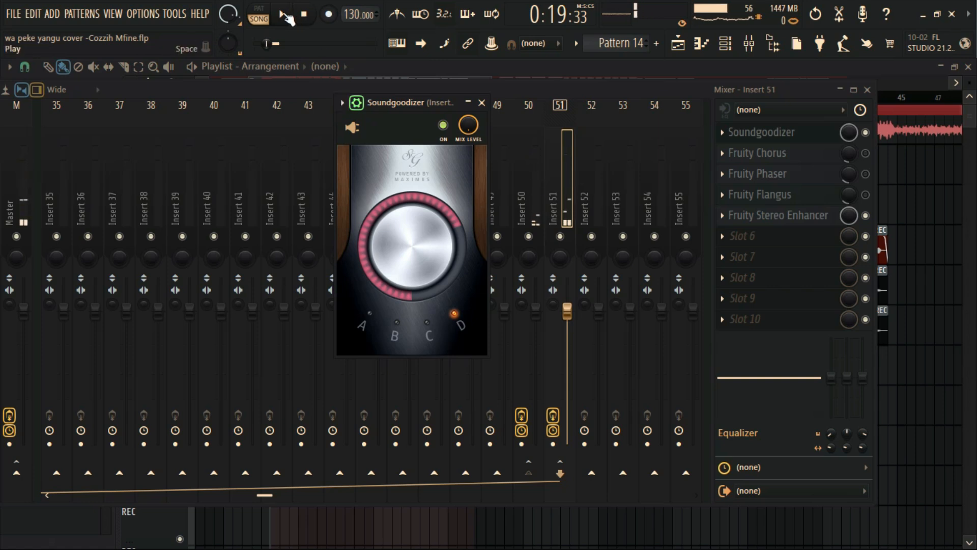
Play the vocals while trying Soundgoodizer modes C and B, choose mode A and stop playback.
left_click(284, 15)
left_click(425, 324)
left_click(396, 323)
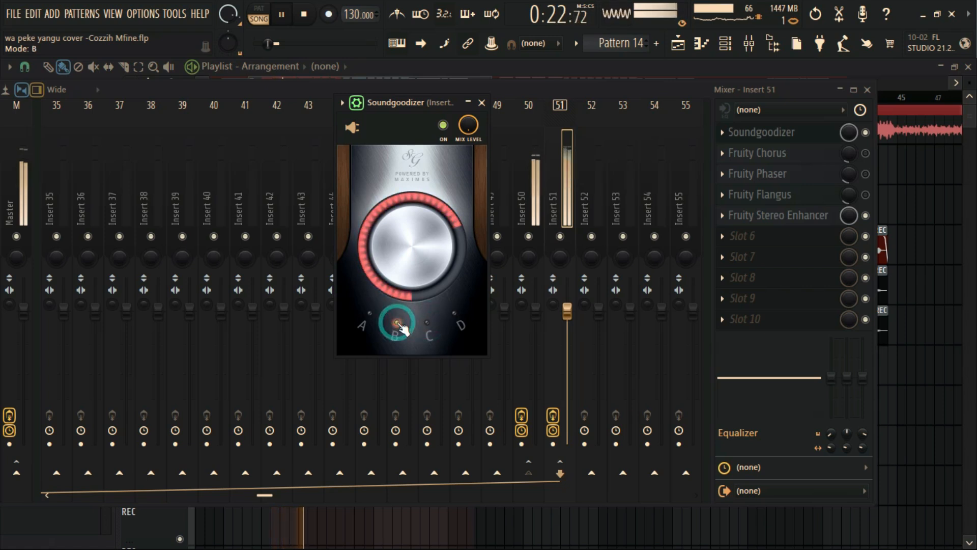
left_click(370, 315)
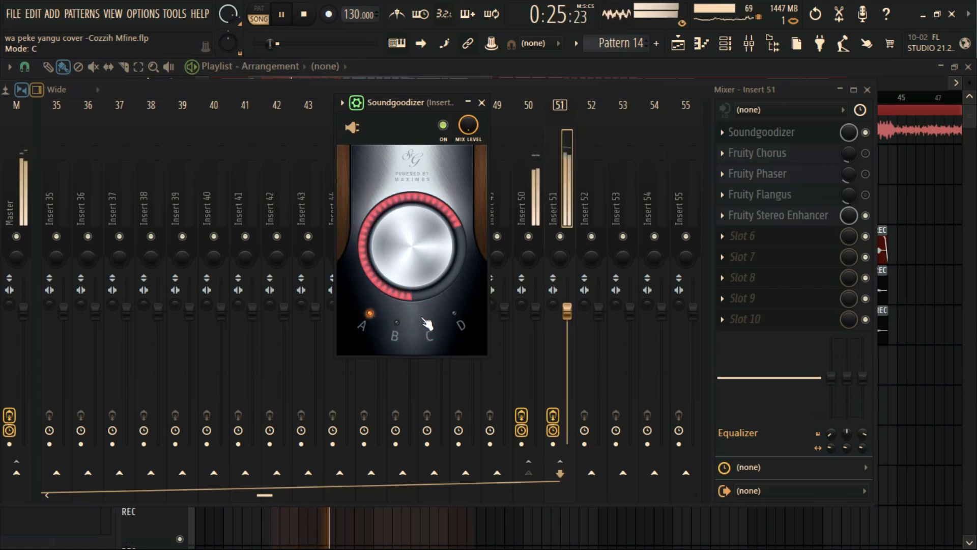
left_click(304, 14)
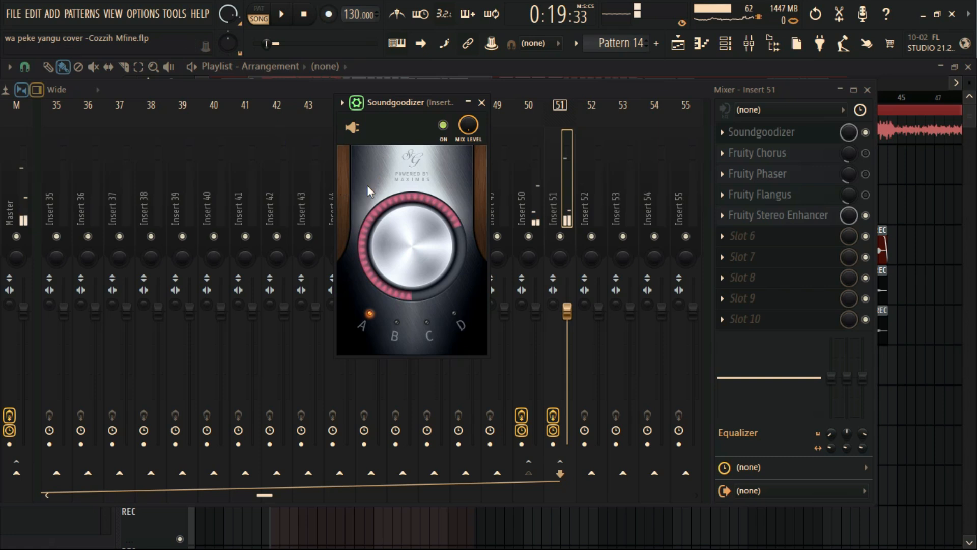
Turn Soundgoodizer's amount down to near its minimum while the vocals play, stop playback and close the effect.
left_click(281, 14)
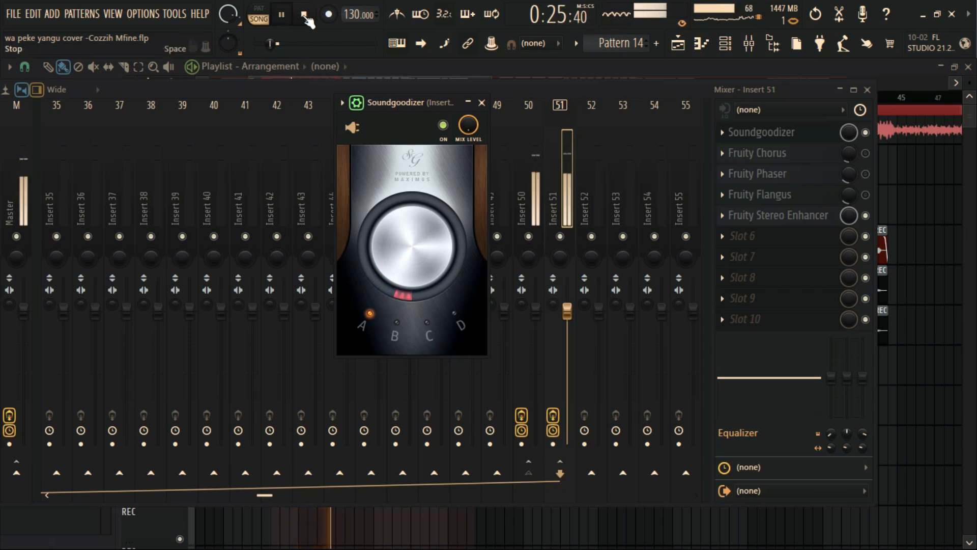
left_click(304, 14)
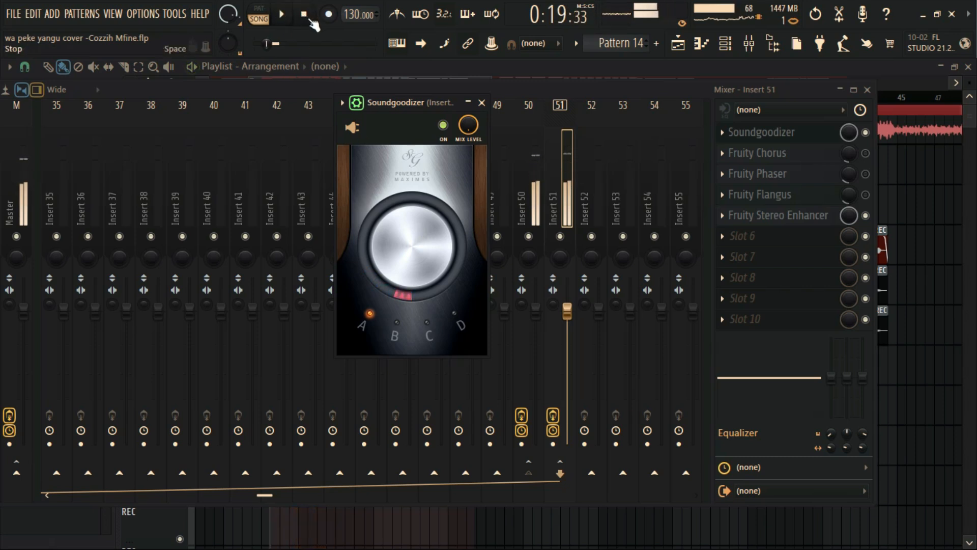
left_click(482, 102)
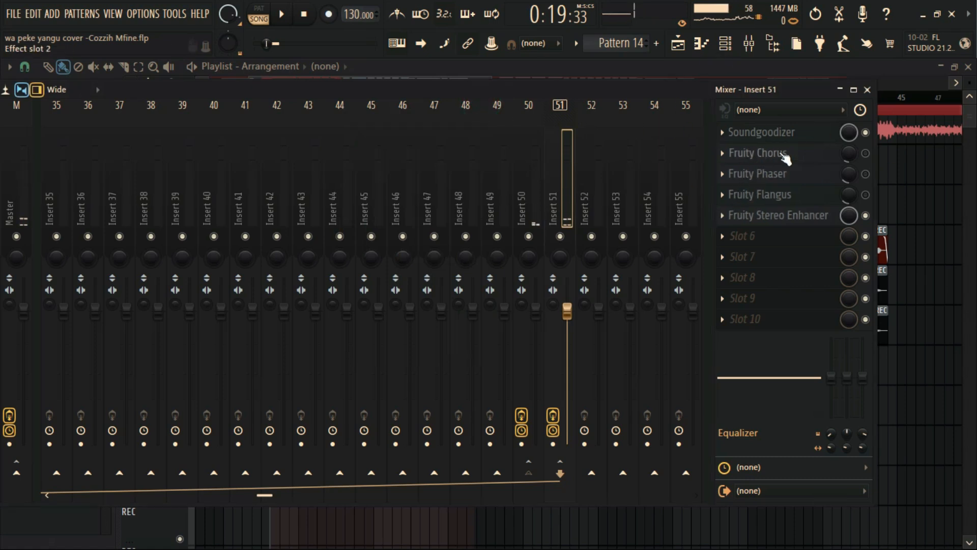
Enable Fruity Chorus on Insert 51, examine its delay, depth, stereo and LFO settings and close it.
left_click(865, 152)
left_click(780, 160)
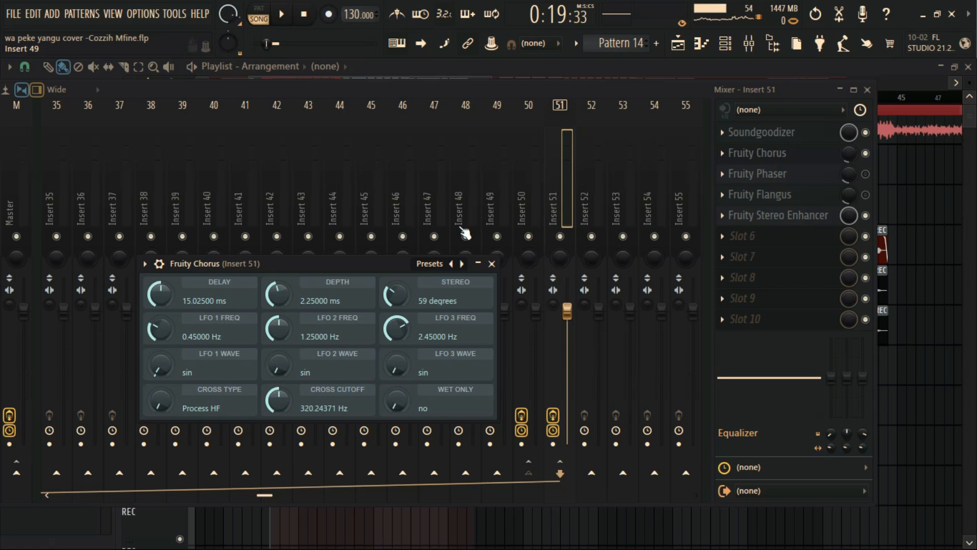
left_click_drag(328, 265, 400, 133)
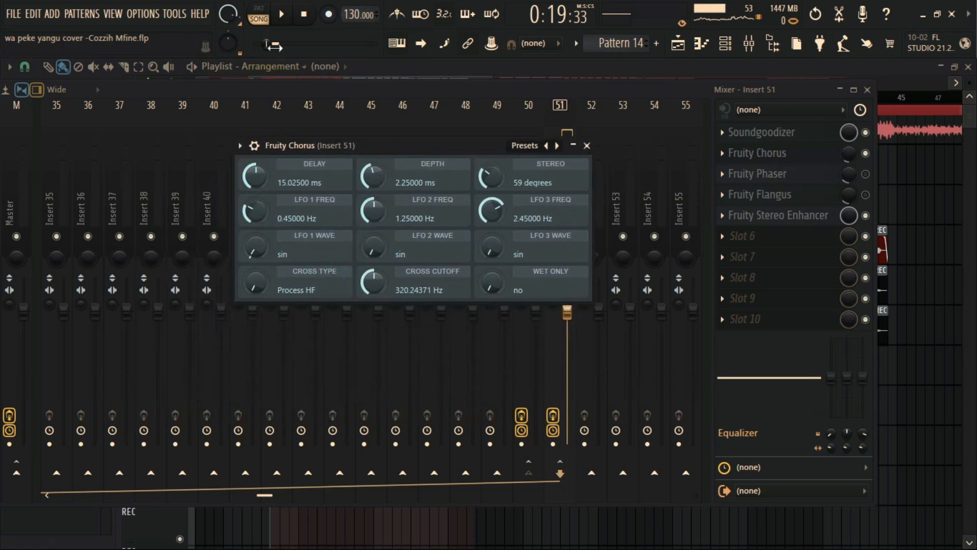
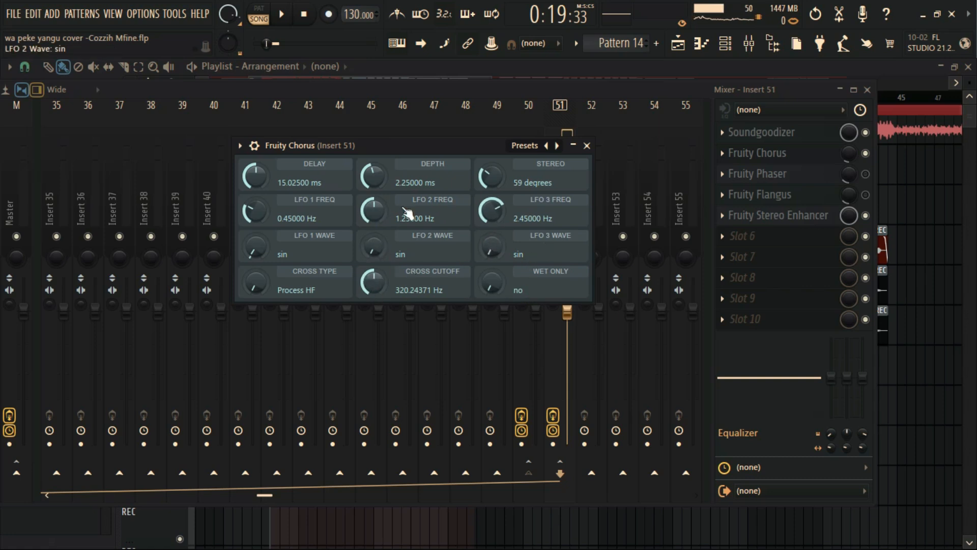
left_click(588, 147)
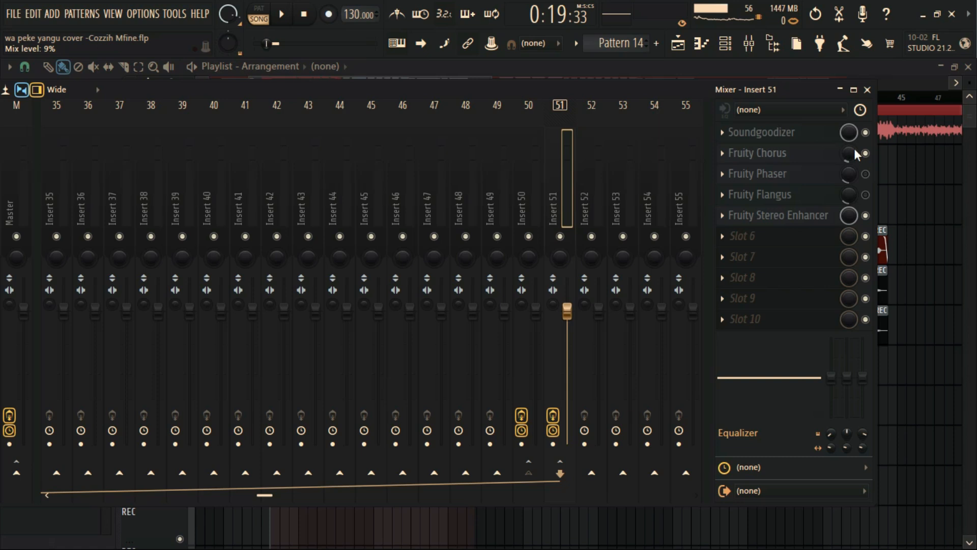
Raise the Fruity Chorus mix level to full while the vocals play and stop playback.
left_click(281, 14)
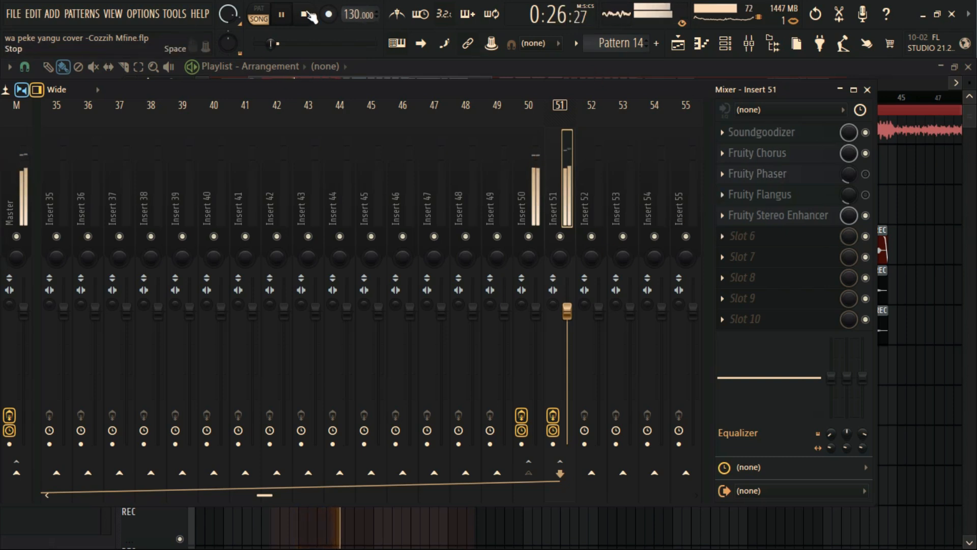
left_click(305, 17)
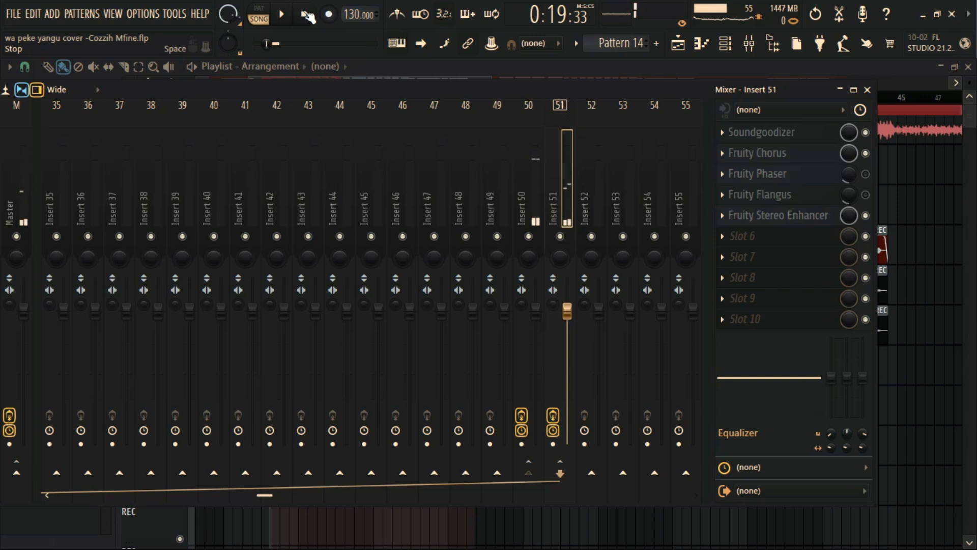
Turn the Fruity Chorus mix level down to about 15% while the vocals play, replay them briefly and stop playback.
left_click(293, 17)
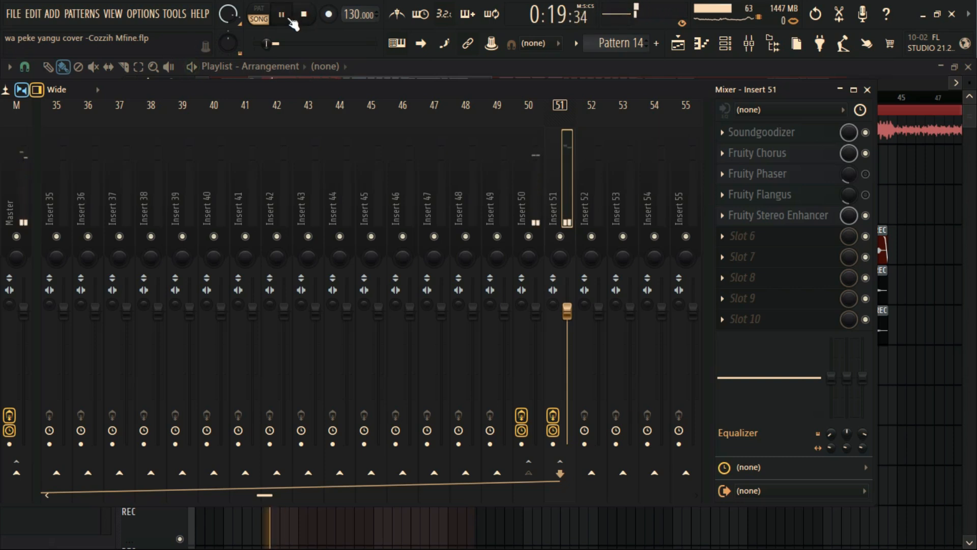
left_click_drag(845, 155, 845, 193)
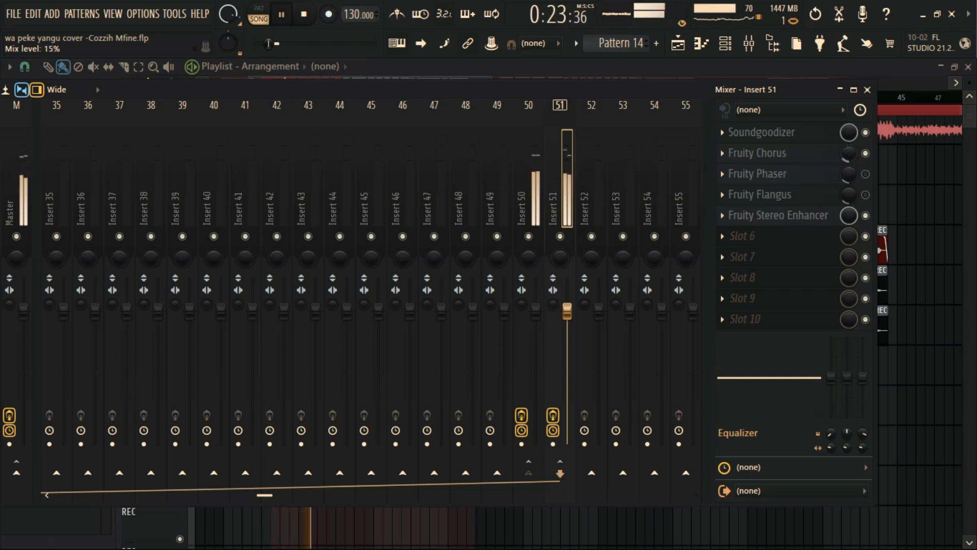
left_click_drag(844, 151, 844, 146)
key("space")
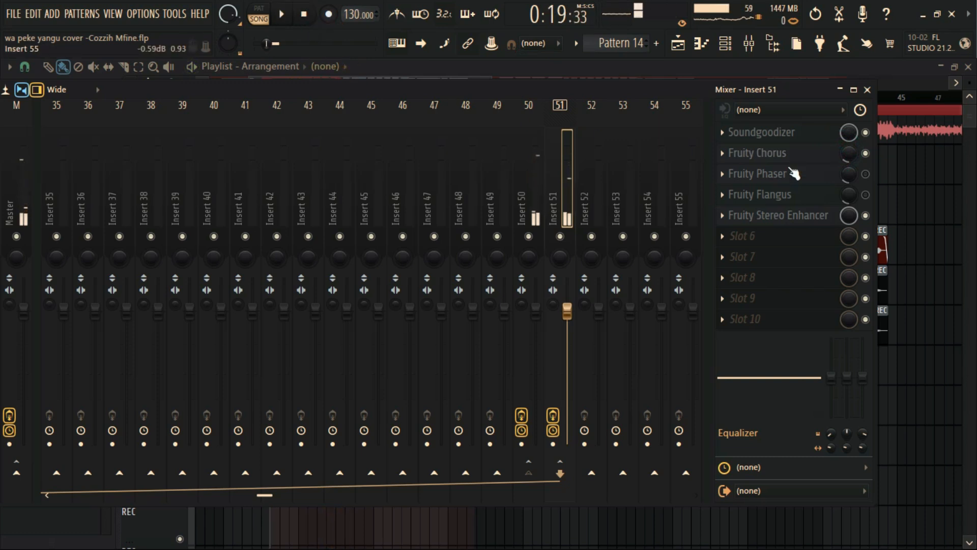
left_click(283, 17)
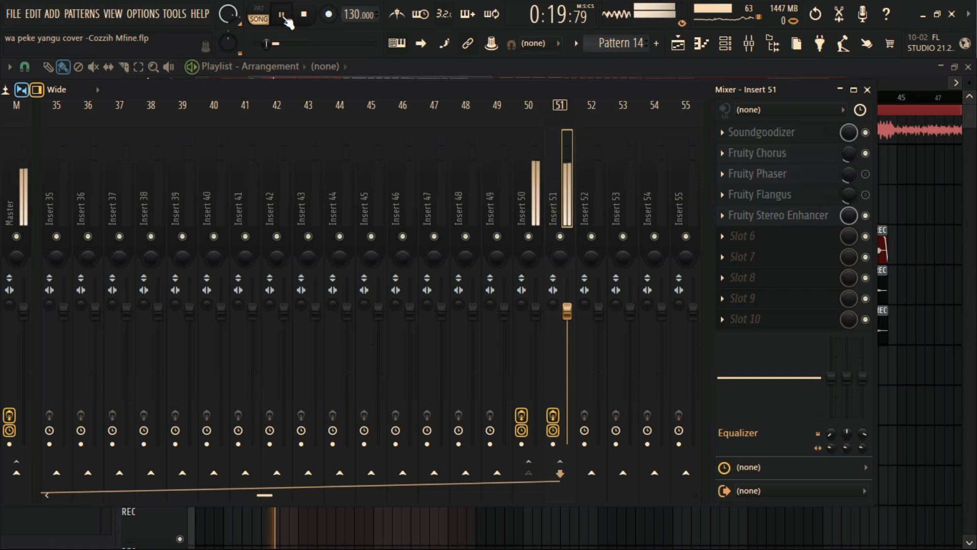
left_click(305, 16)
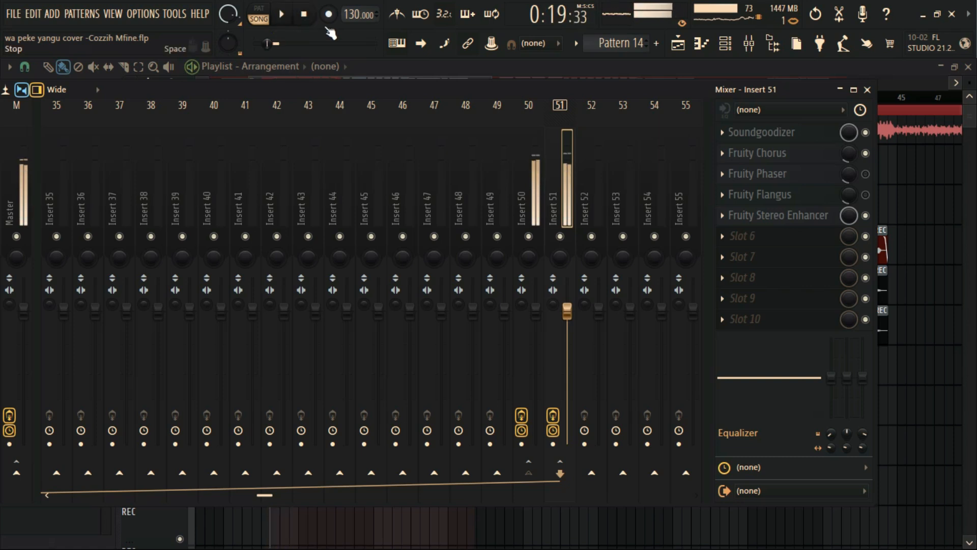
Open Fruity Phaser on Insert 51, place its window in the middle of the mixer and examine its sweep, depth, stereo and dry-wet settings.
left_click(776, 159)
left_click(775, 159)
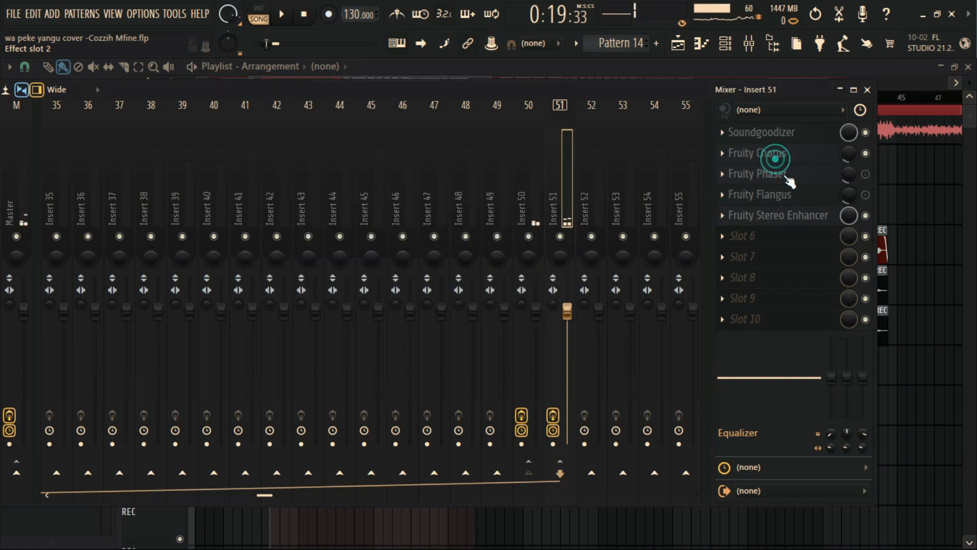
left_click(787, 177)
left_click_drag(231, 134, 378, 153)
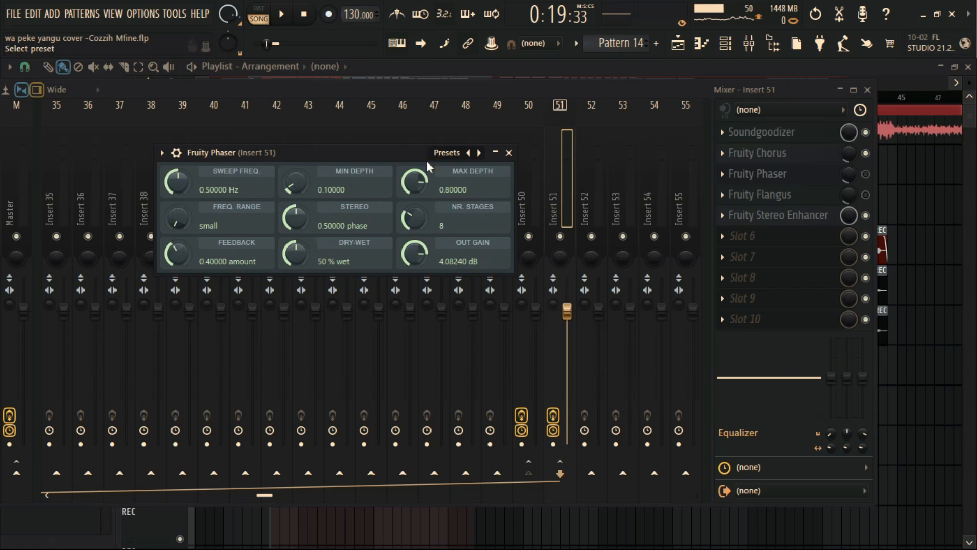
left_click_drag(349, 155, 429, 161)
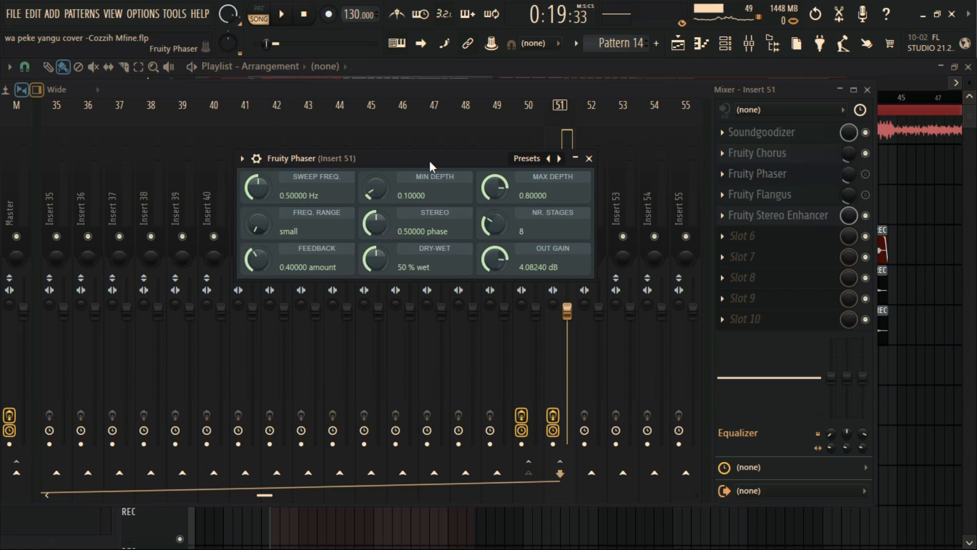
Enable Fruity Phaser and raise its mix level to full, auditioning the vocals through it before stopping playback.
left_click(283, 15)
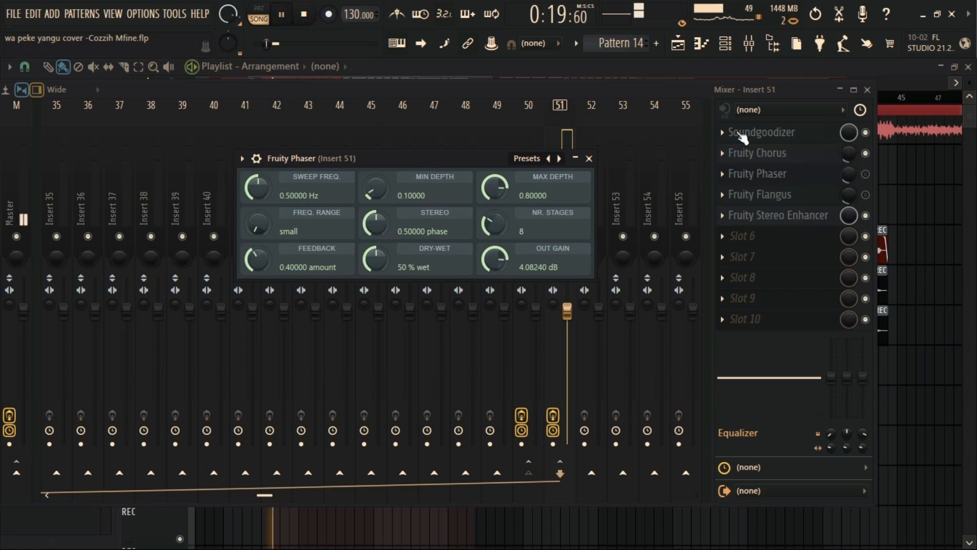
left_click_drag(851, 176, 852, 137)
left_click(851, 173)
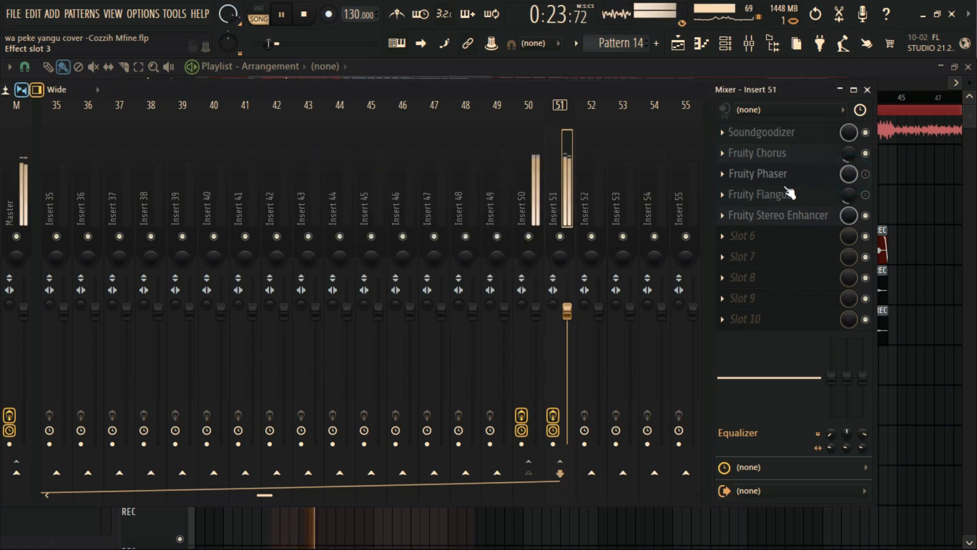
left_click(773, 178)
left_click(866, 173)
left_click(804, 175)
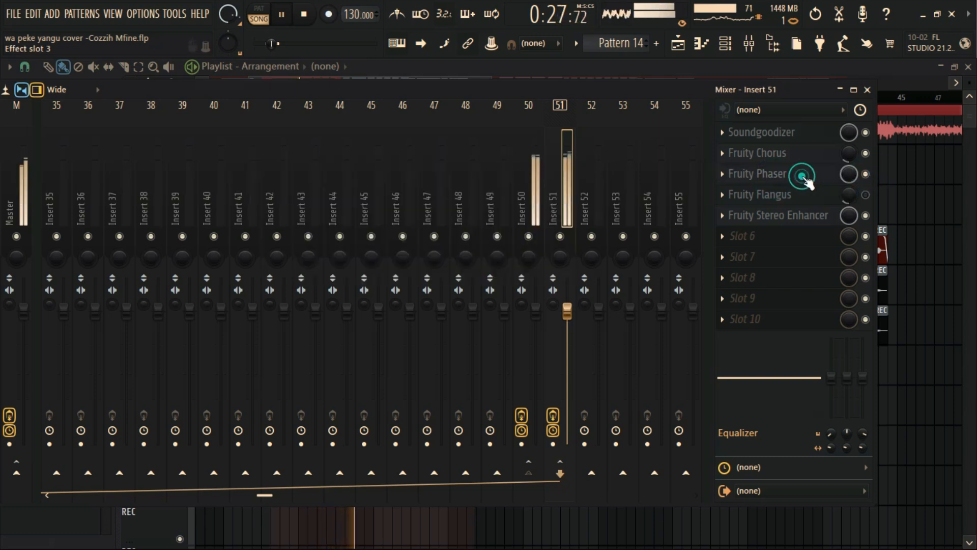
left_click(803, 175)
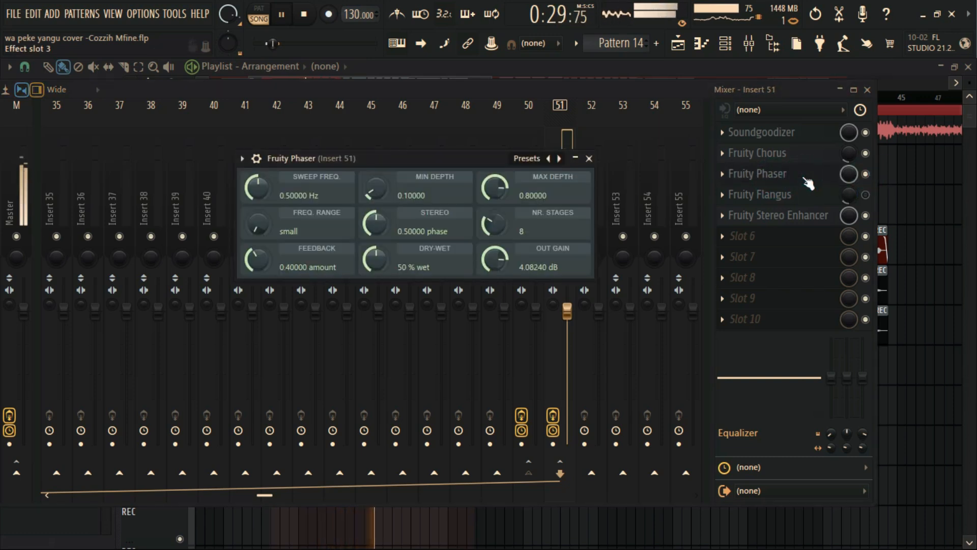
left_click(307, 15)
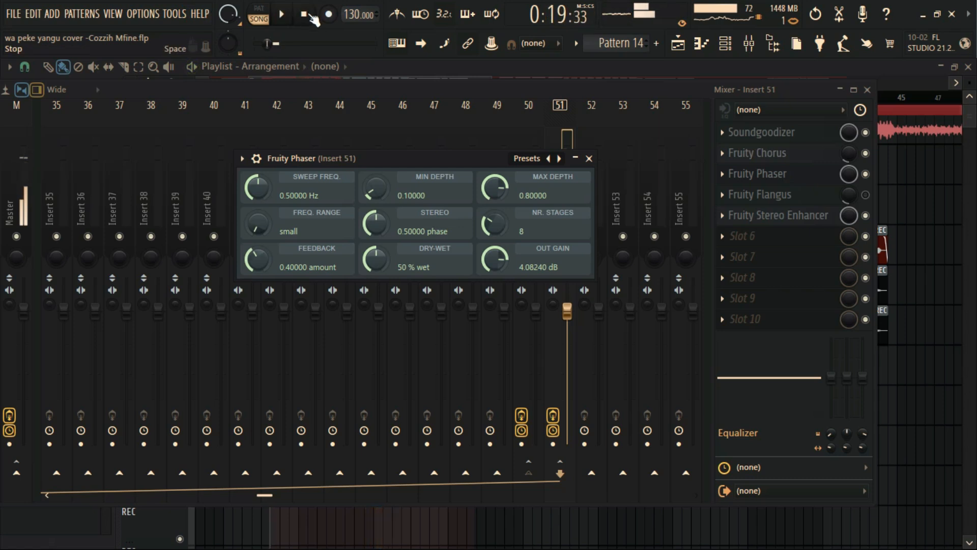
left_click(284, 16)
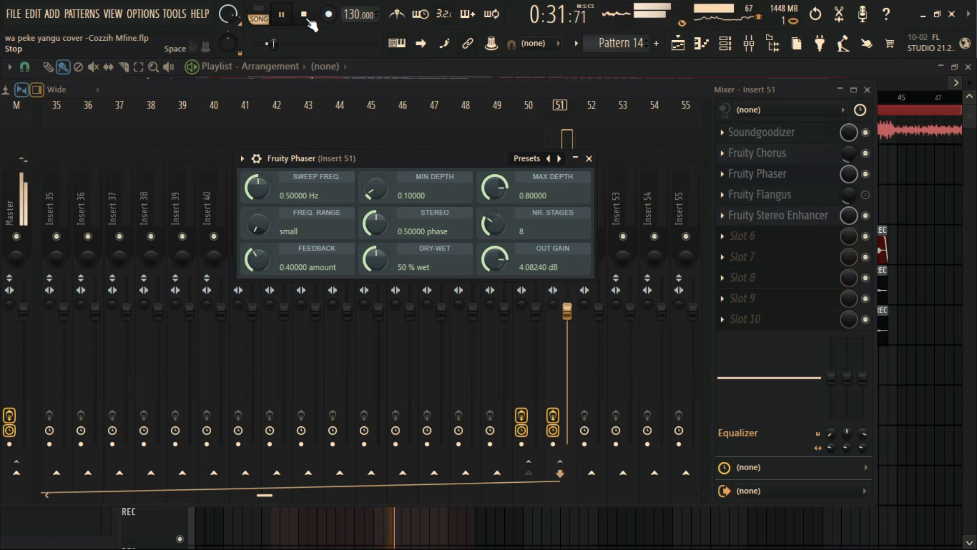
left_click(308, 15)
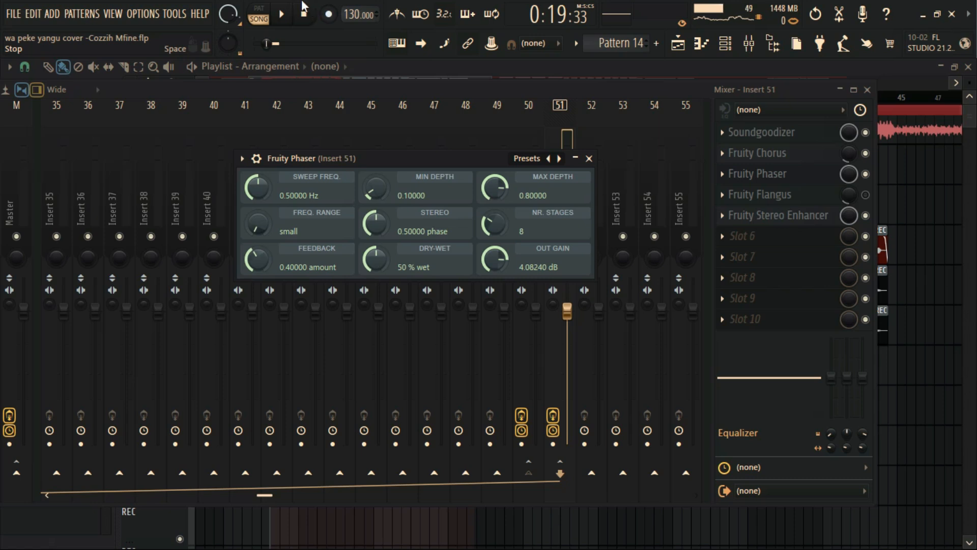
Turn the Fruity Phaser mix level down low while the vocals play and stop playback.
left_click(282, 20)
left_click_drag(848, 175, 849, 220)
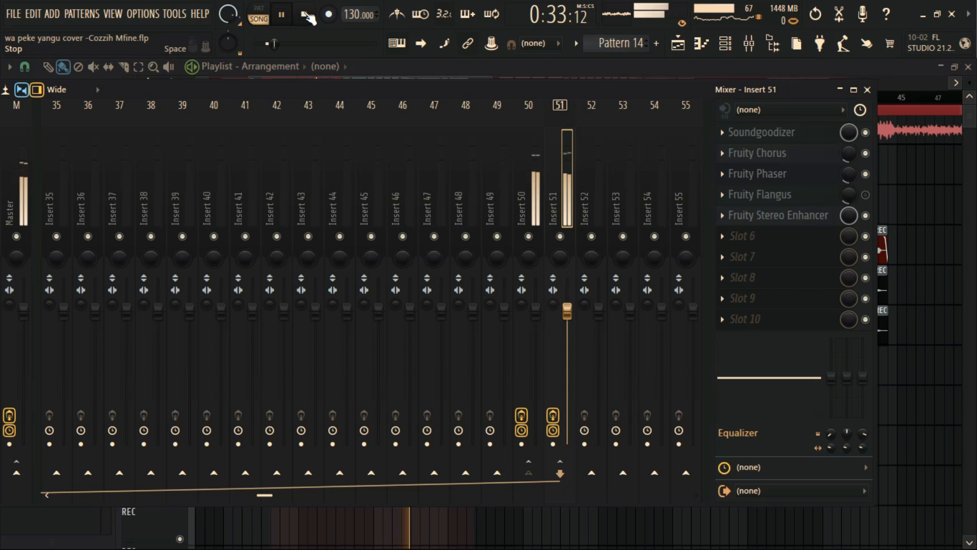
left_click(305, 14)
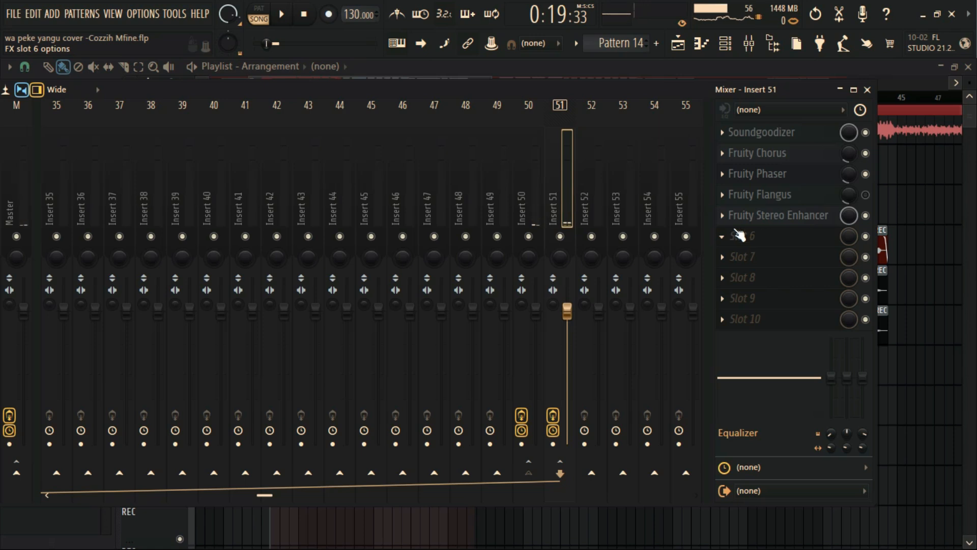
Enable Fruity Flangus, raise its mix level to 100% while the vocals play, open its settings and stop playback.
left_click(866, 195)
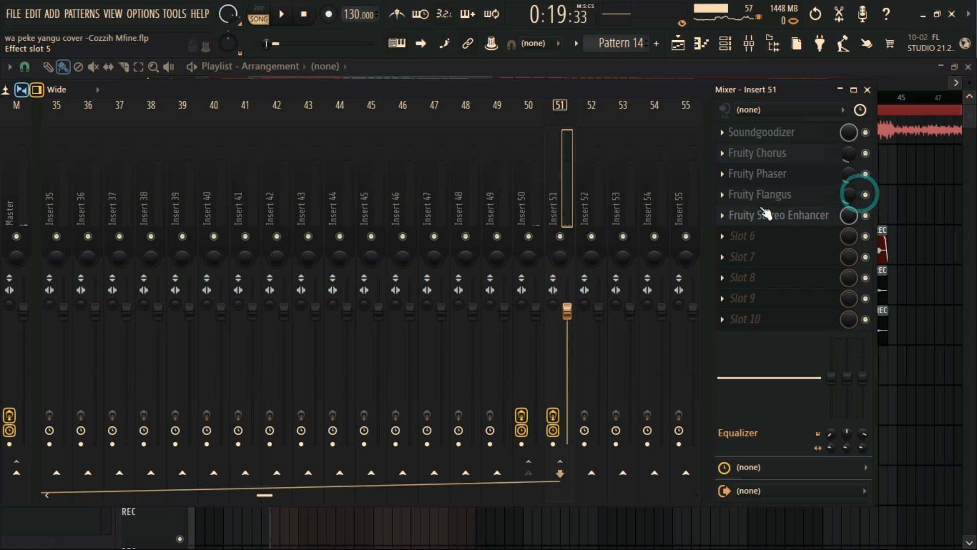
left_click(282, 15)
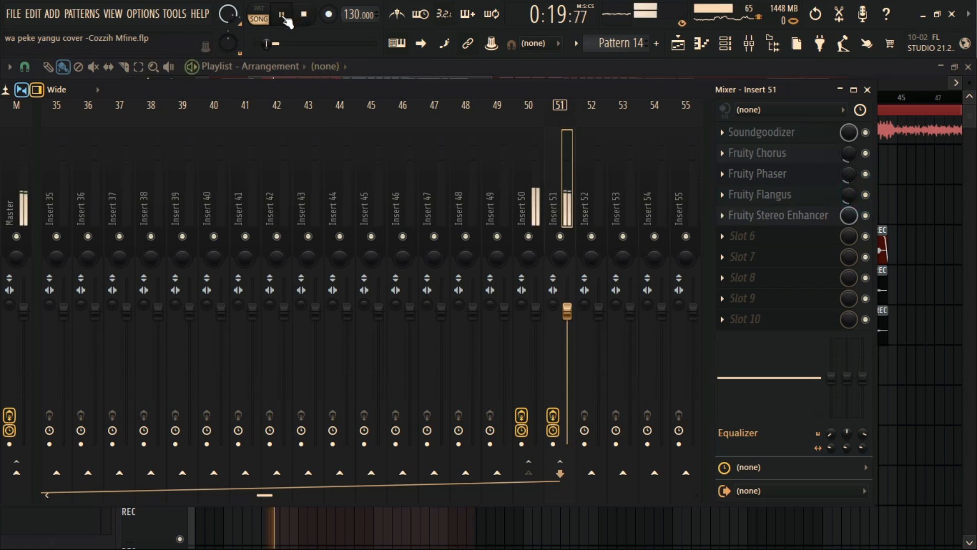
left_click_drag(857, 198, 850, 197)
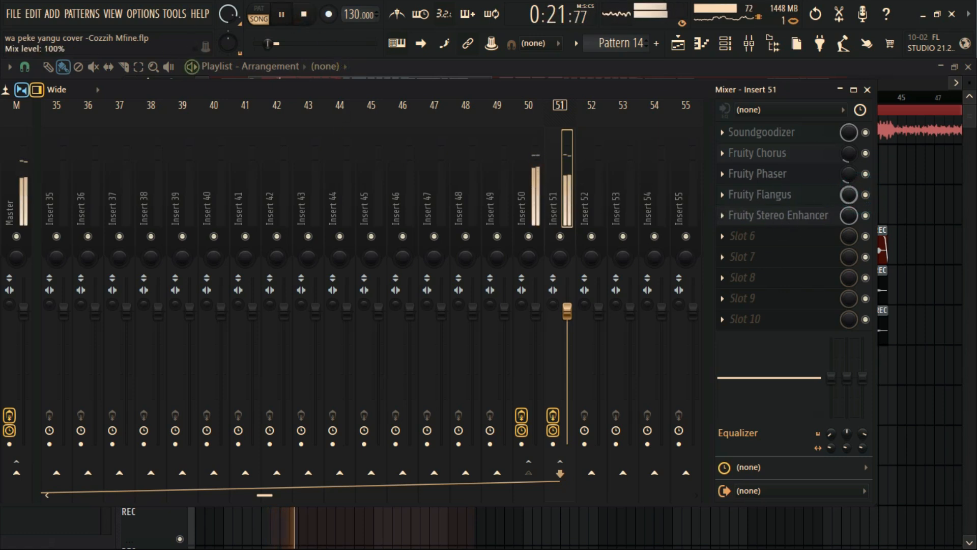
left_click(779, 195)
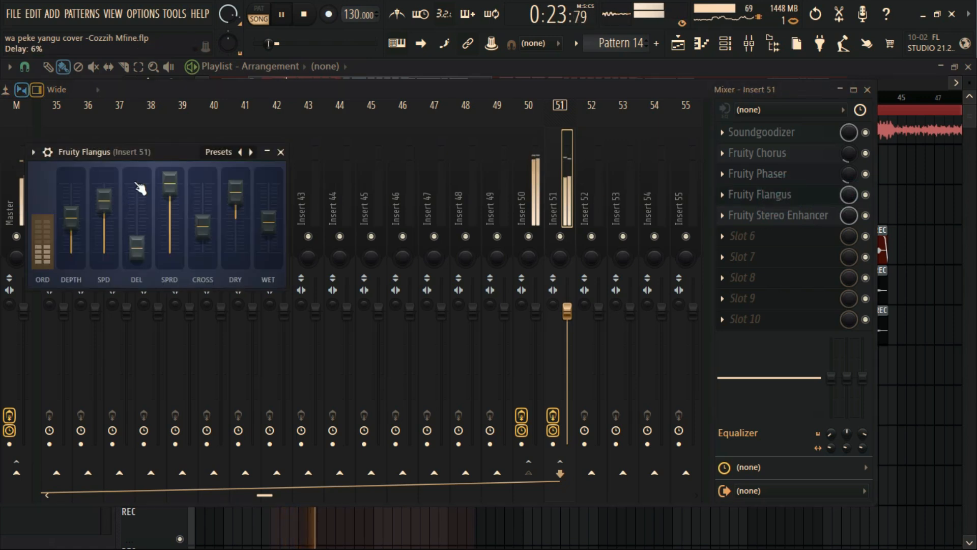
left_click(305, 14)
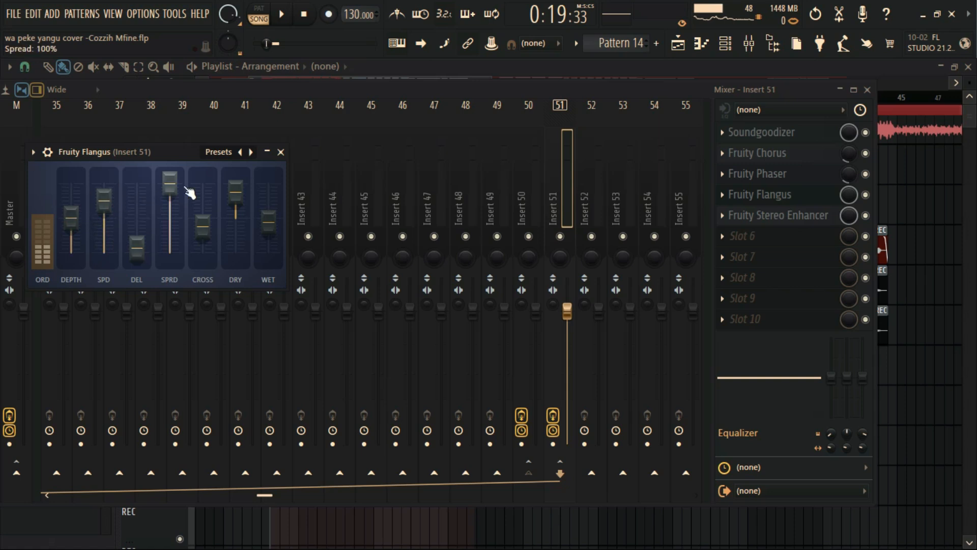
Close Fruity Flangus, turn its mix level down low while the vocals play and stop playback.
left_click(280, 152)
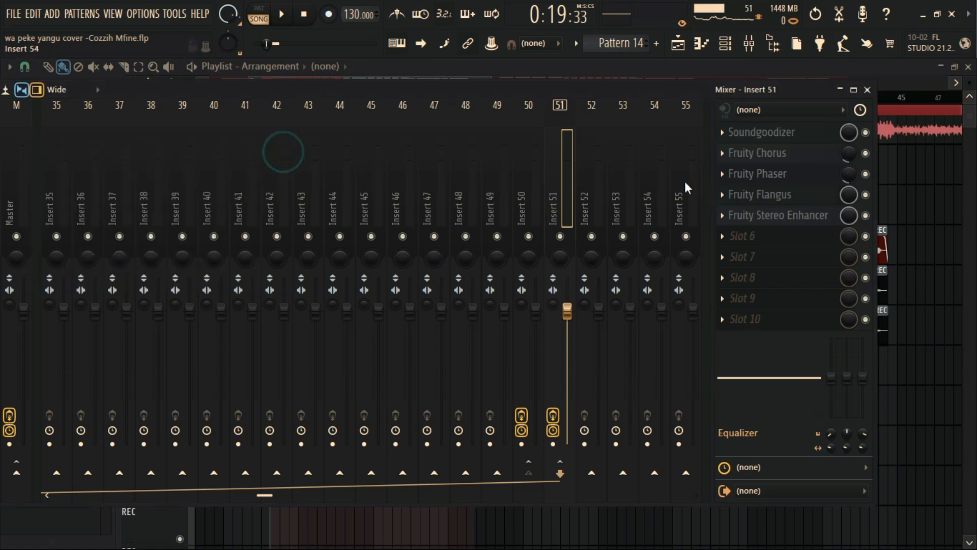
left_click(289, 20)
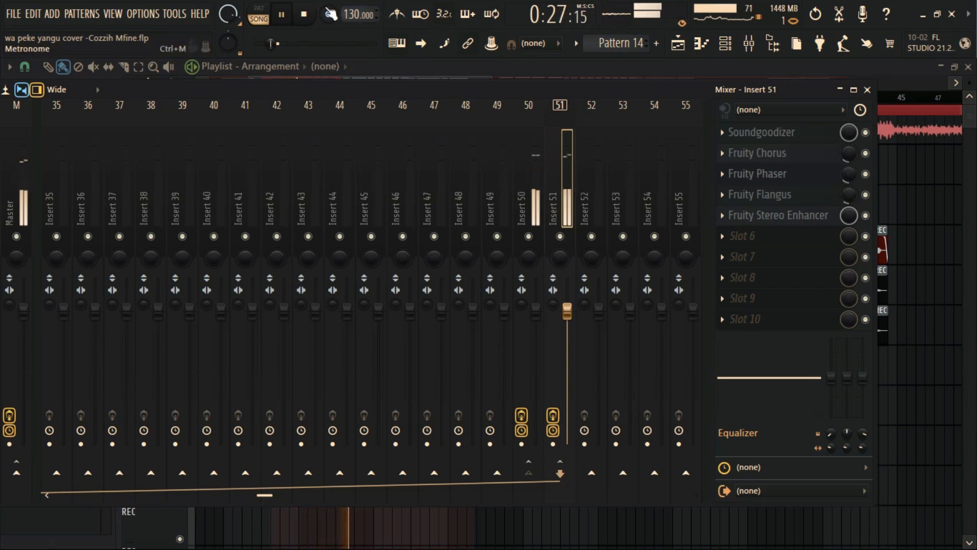
left_click(305, 16)
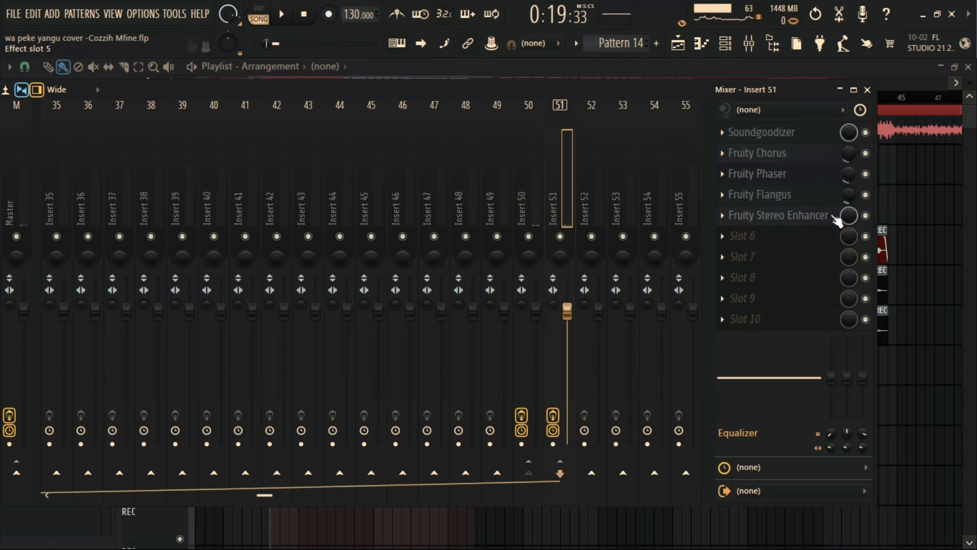
Open Fruity Stereo Enhancer on Insert 51, examine its controls and audition the vocals through it.
left_click(800, 218)
left_click_drag(283, 197, 479, 142)
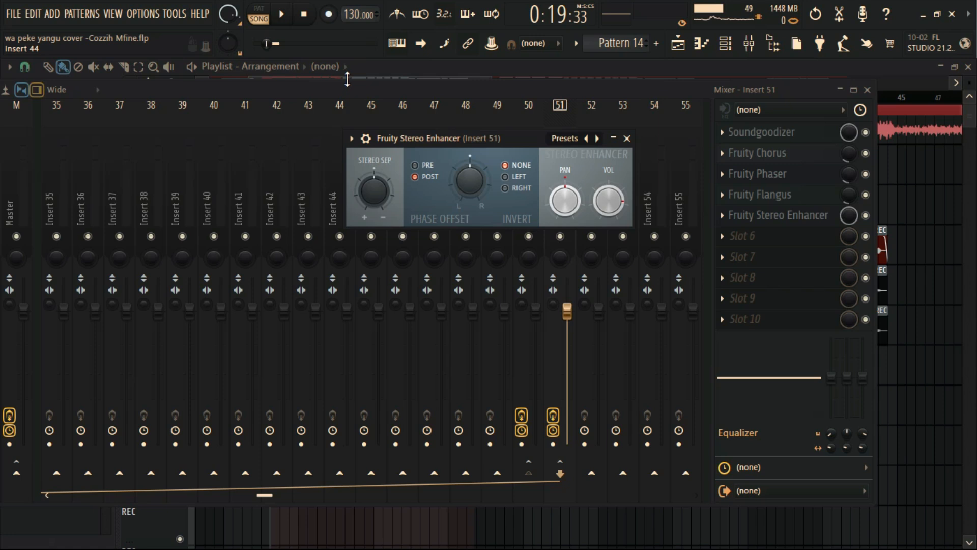
left_click(281, 14)
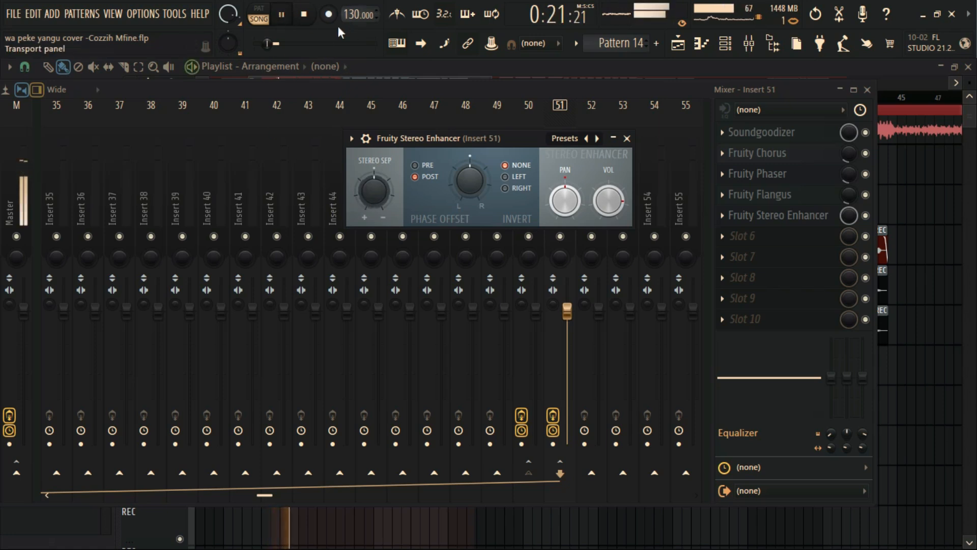
left_click(305, 16)
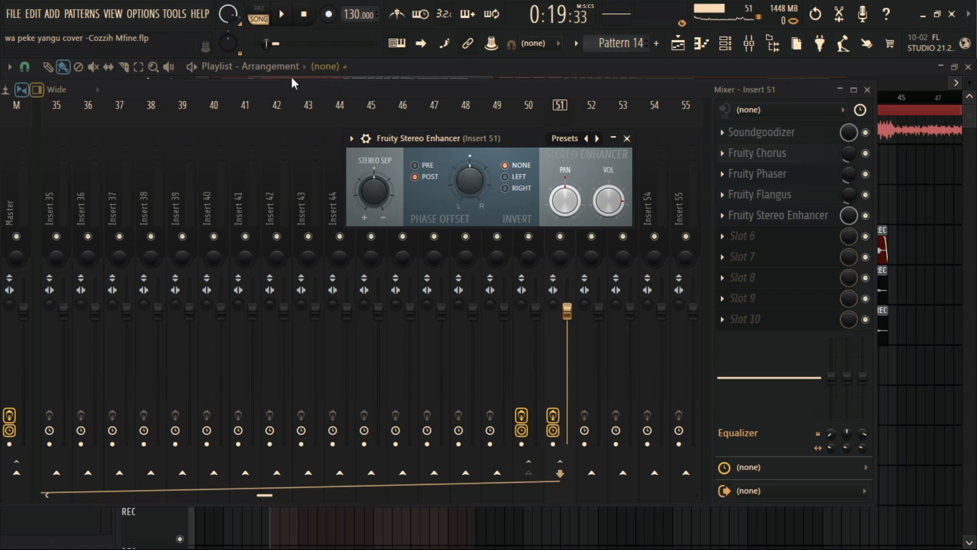
Try the Stereo Enhancer's stereo separation at 100% separated while the vocals play, return it to centre and stop playback.
left_click(284, 15)
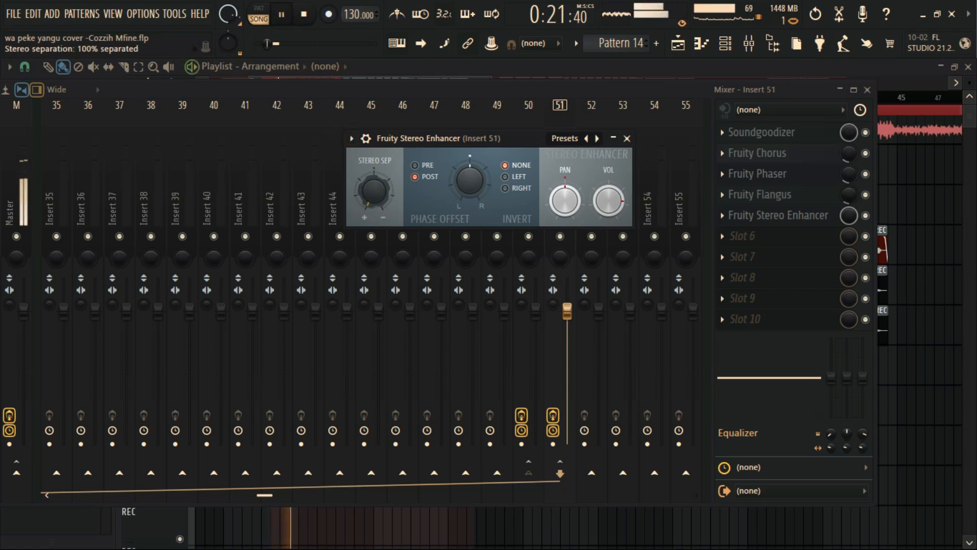
left_click_drag(374, 190, 373, 225)
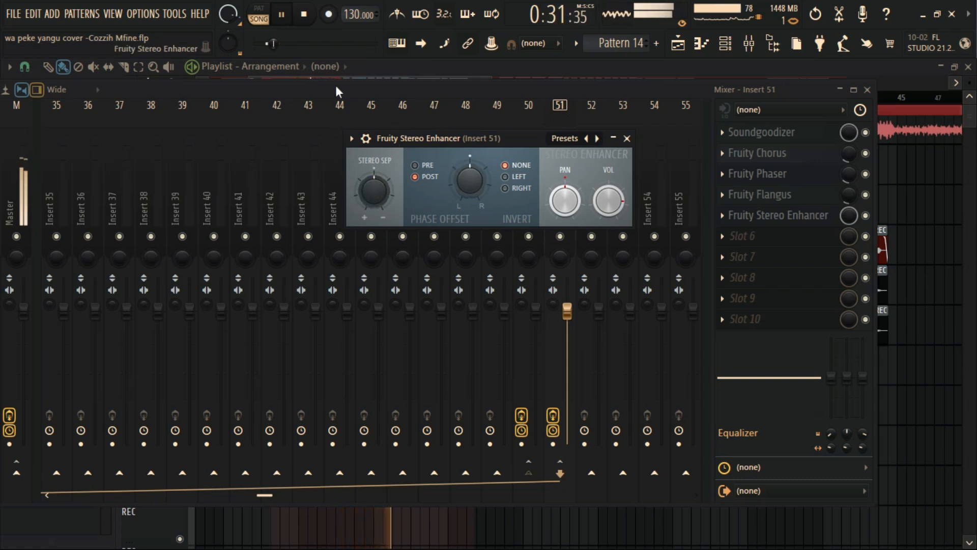
left_click(305, 16)
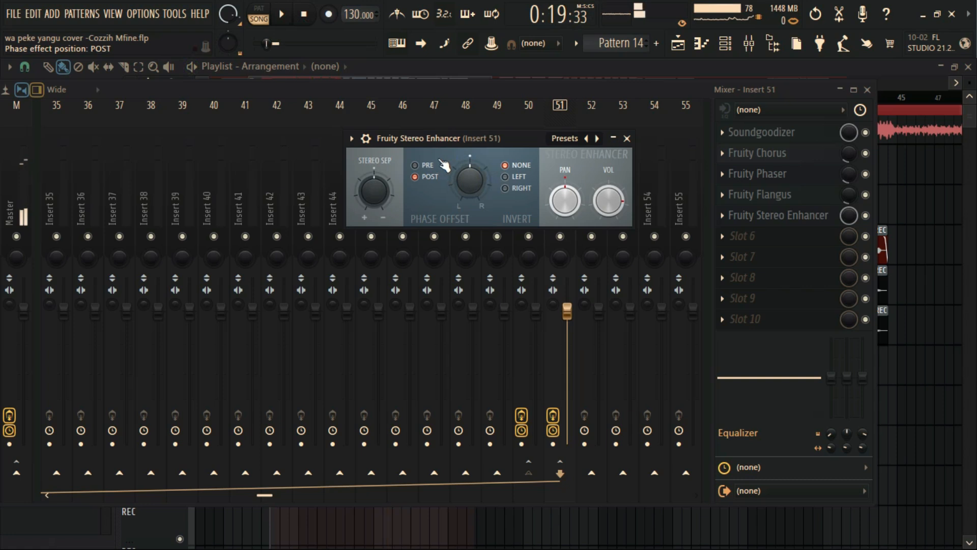
Play the vocals while trying the Stereo Enhancer's panning at 100% left and far right, and return it to centre.
left_click(281, 15)
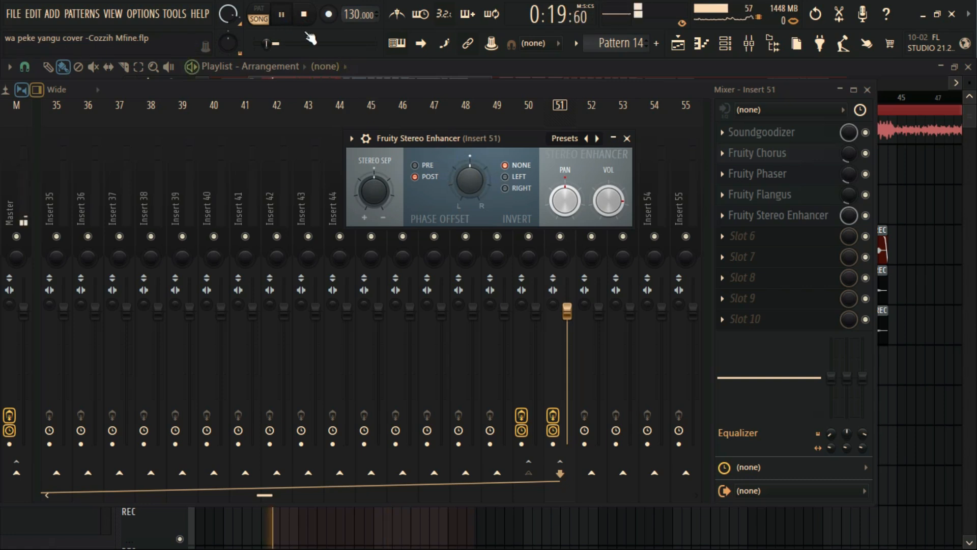
left_click_drag(565, 200, 565, 251)
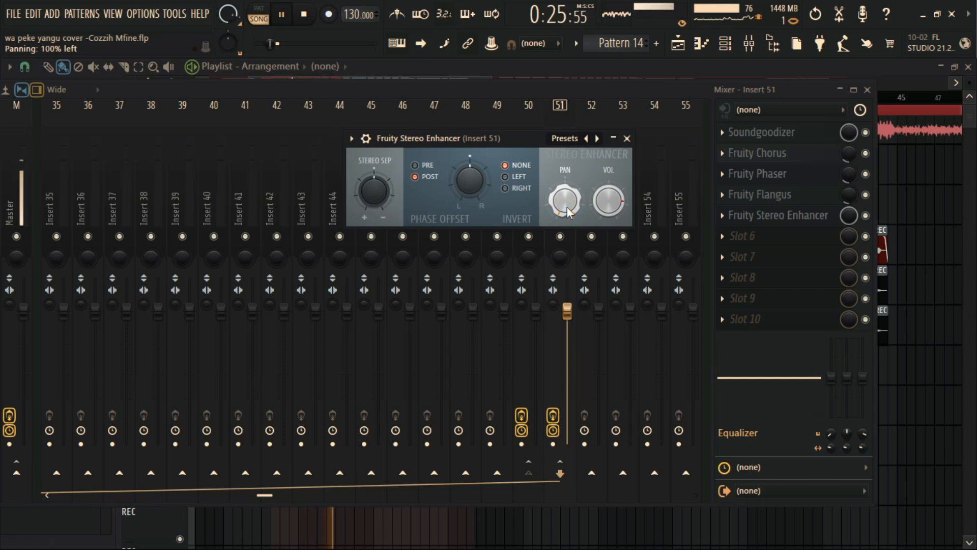
left_click_drag(566, 210, 567, 116)
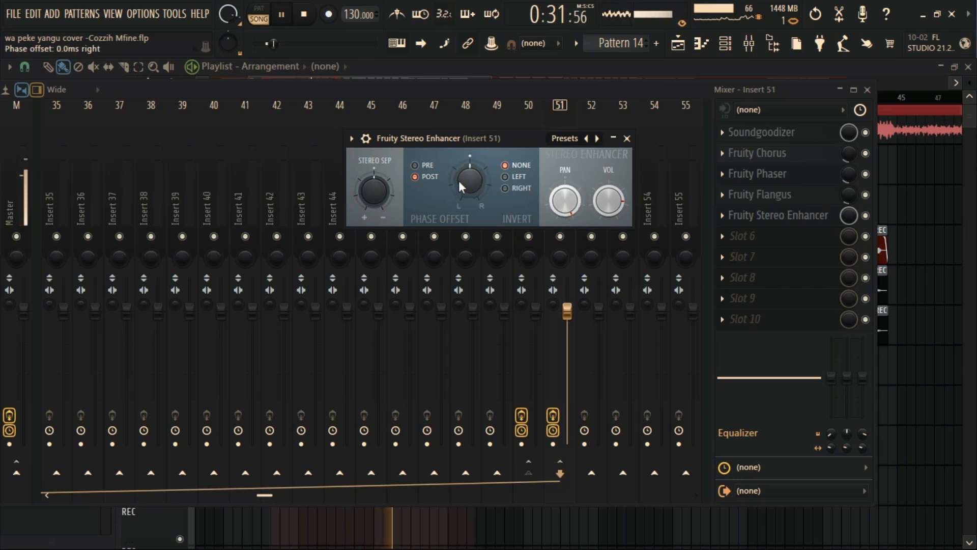
left_click_drag(563, 210, 563, 253)
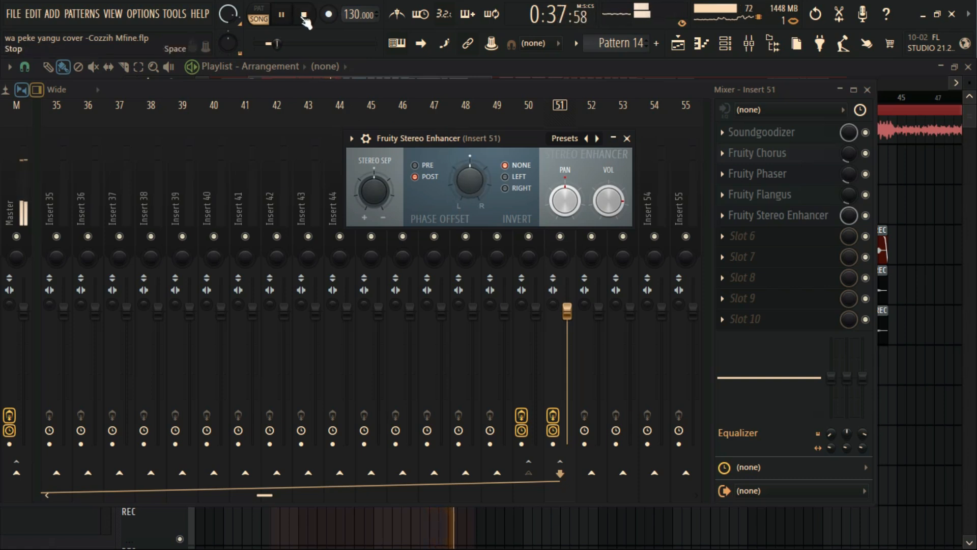
Try the Stereo Enhancer's phase offset at 500 ms right and 500 ms left while the vocals play, return it to centre and stop playback.
left_click(305, 15)
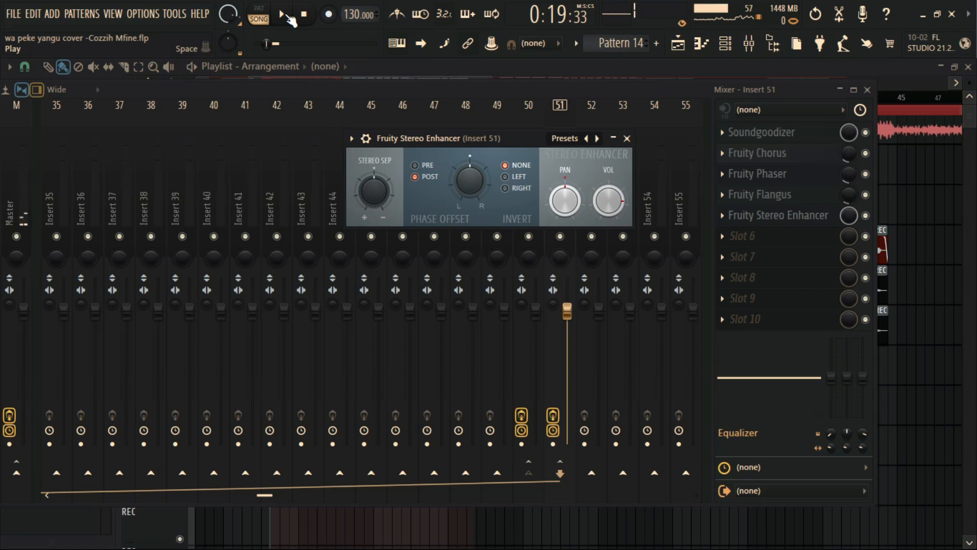
left_click(281, 15)
mouse_move(481, 188)
left_mouse_down()
mouse_move(480, 152)
mouse_move(479, 185)
left_mouse_up()
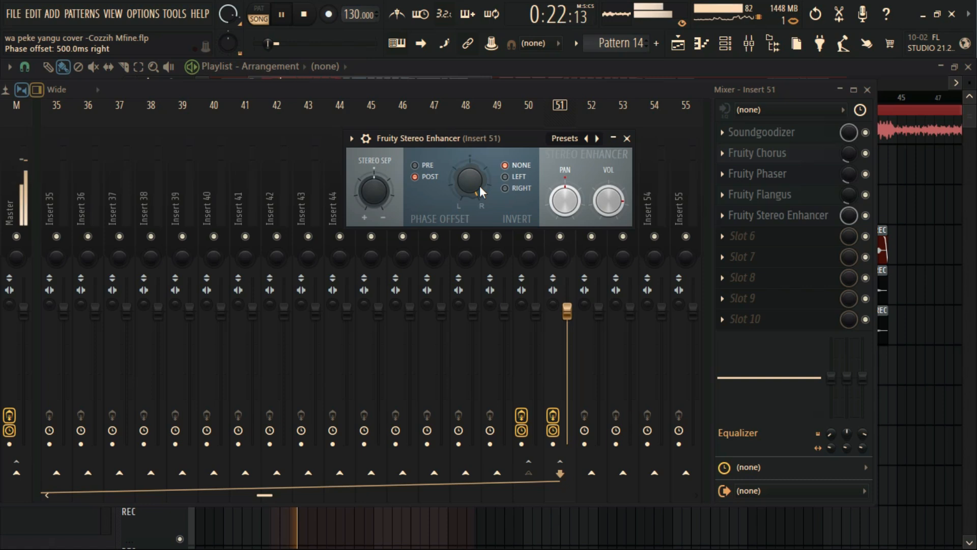
left_click_drag(469, 183, 470, 224)
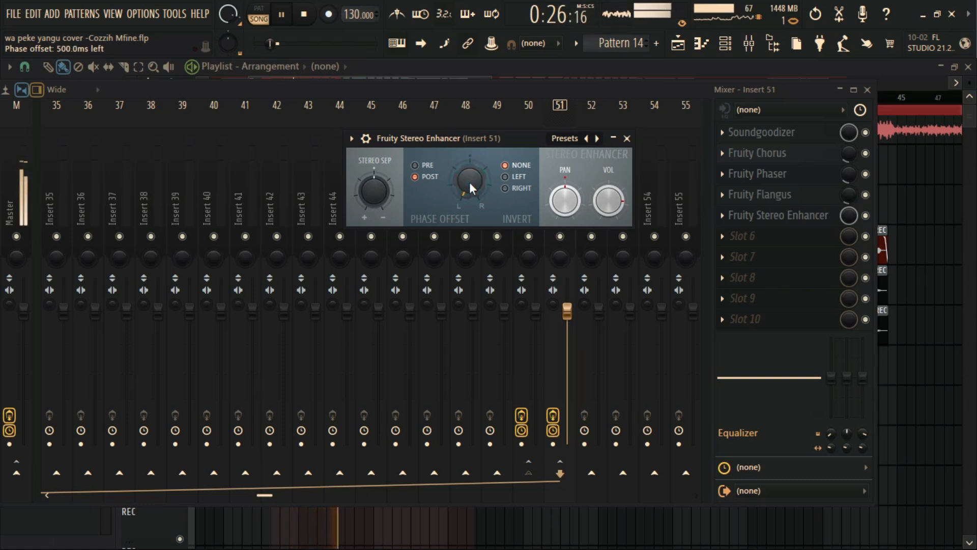
left_click_drag(469, 182, 470, 148)
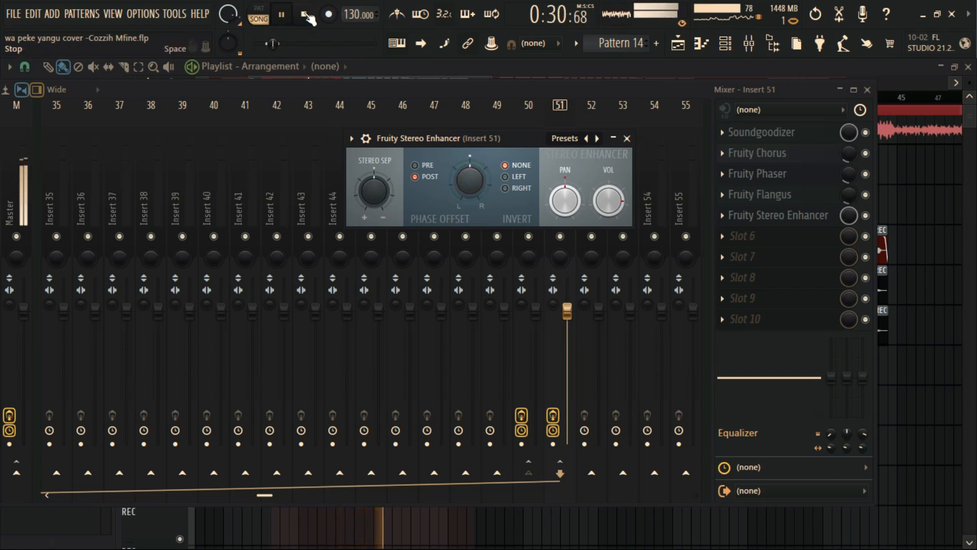
left_click(287, 15)
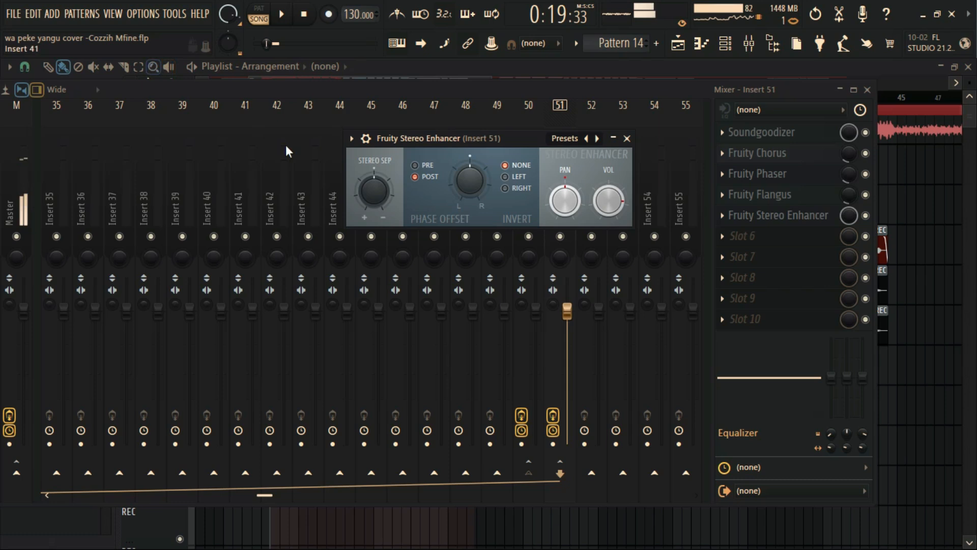
Close the Fruity Stereo Enhancer, the mixer and the Fruity Phaser windows.
left_click(627, 138)
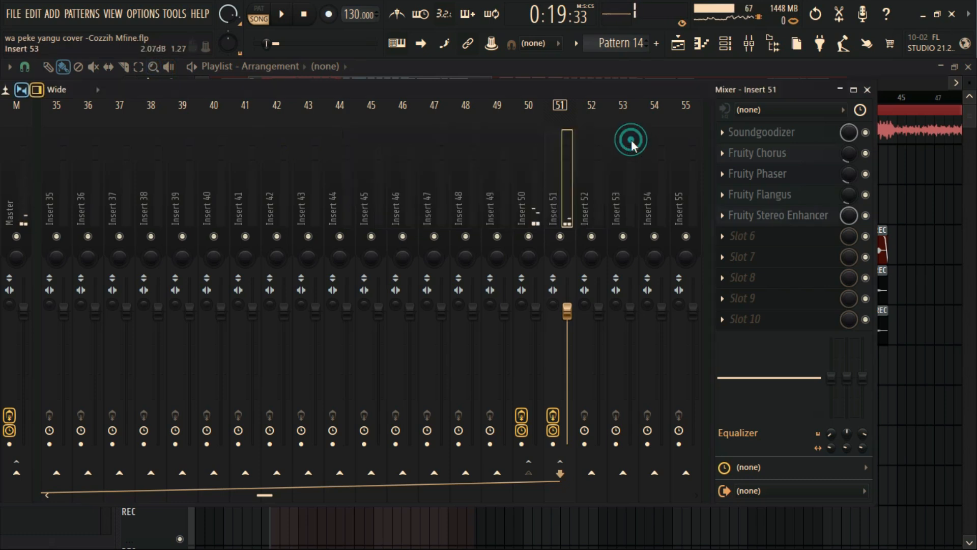
left_click(868, 90)
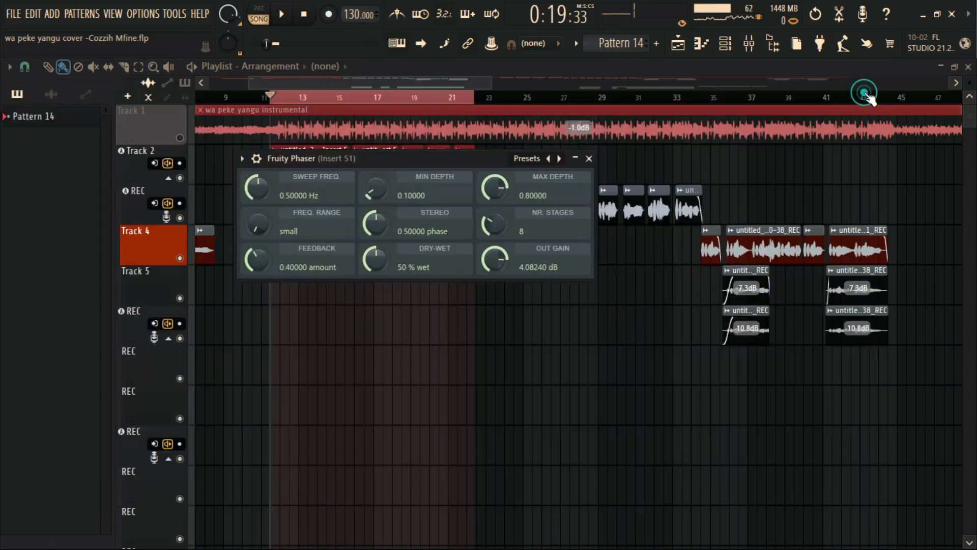
left_click(589, 159)
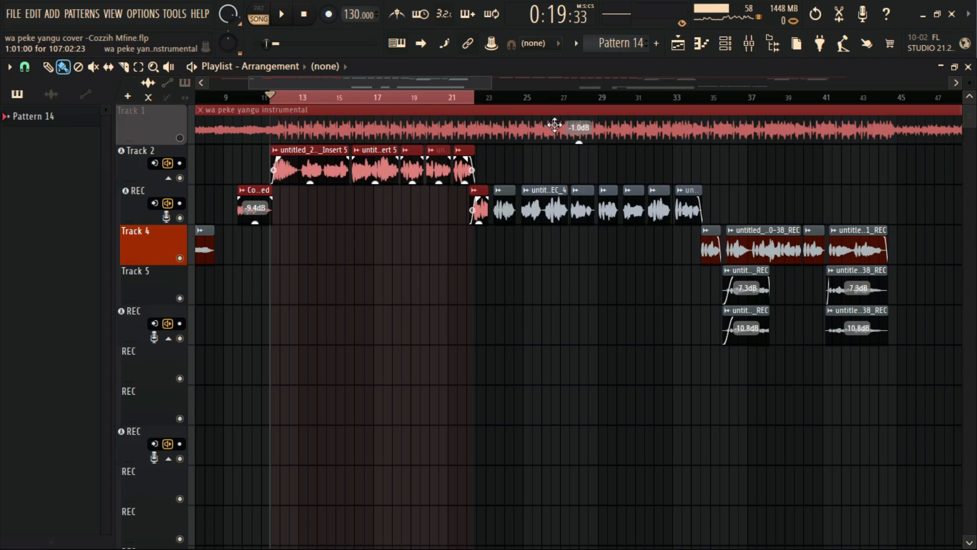
Reopen Fruity Stereo Enhancer on Insert 51, review its stereo separation and panning controls, and close it.
left_click(749, 44)
left_click(763, 214)
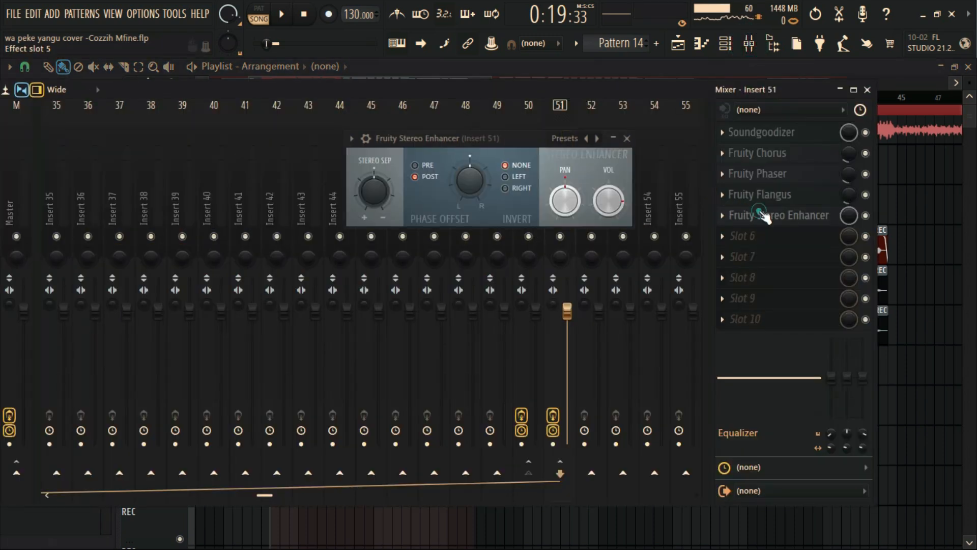
left_click_drag(525, 138, 382, 125)
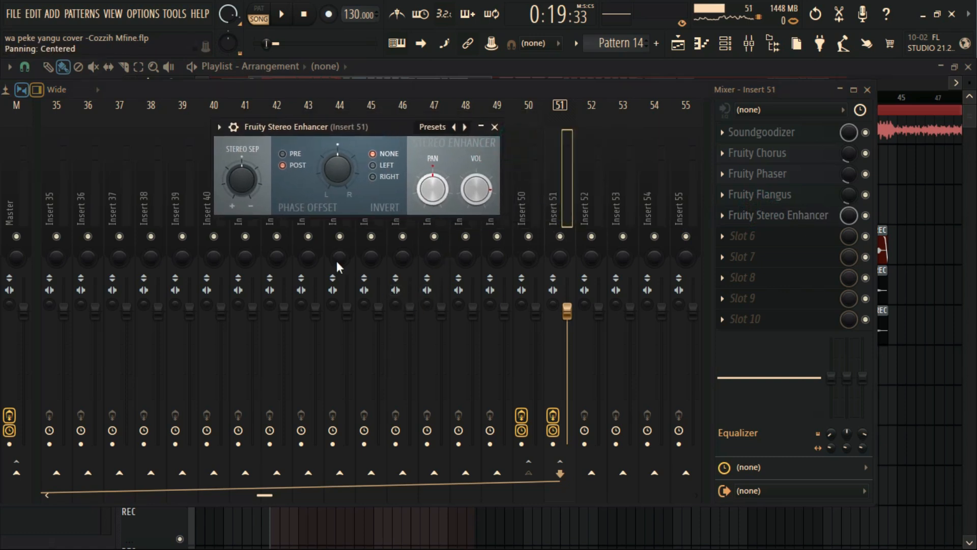
left_click_drag(254, 170, 253, 210)
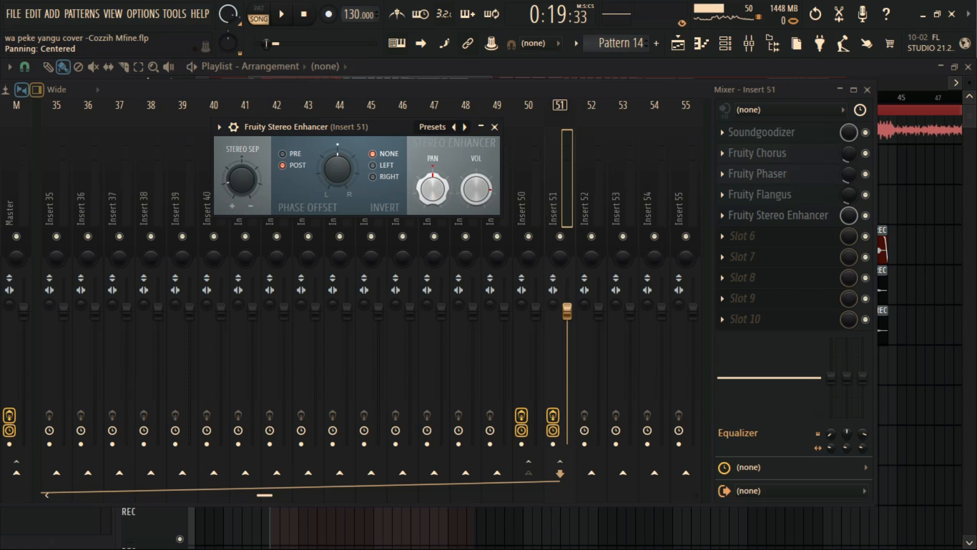
left_click_drag(433, 189, 433, 168)
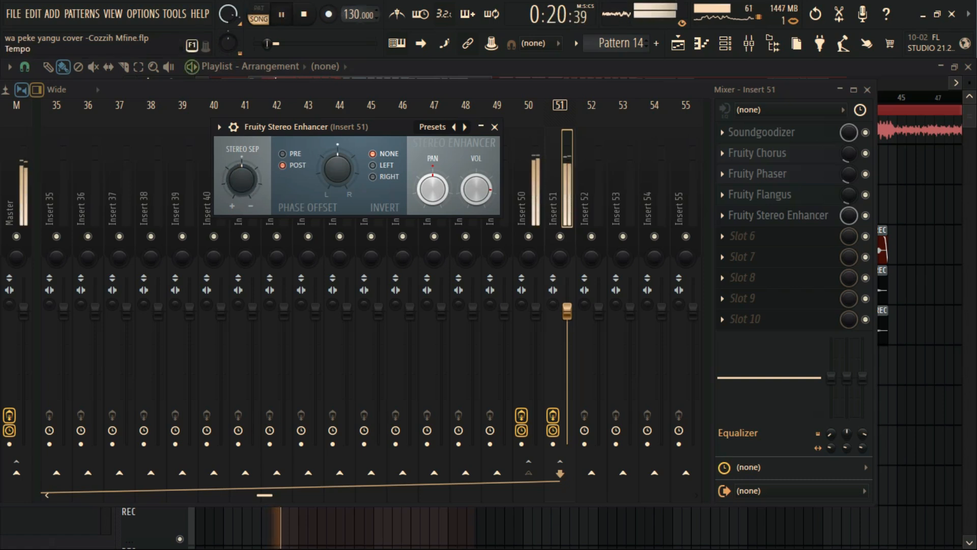
left_click(494, 126)
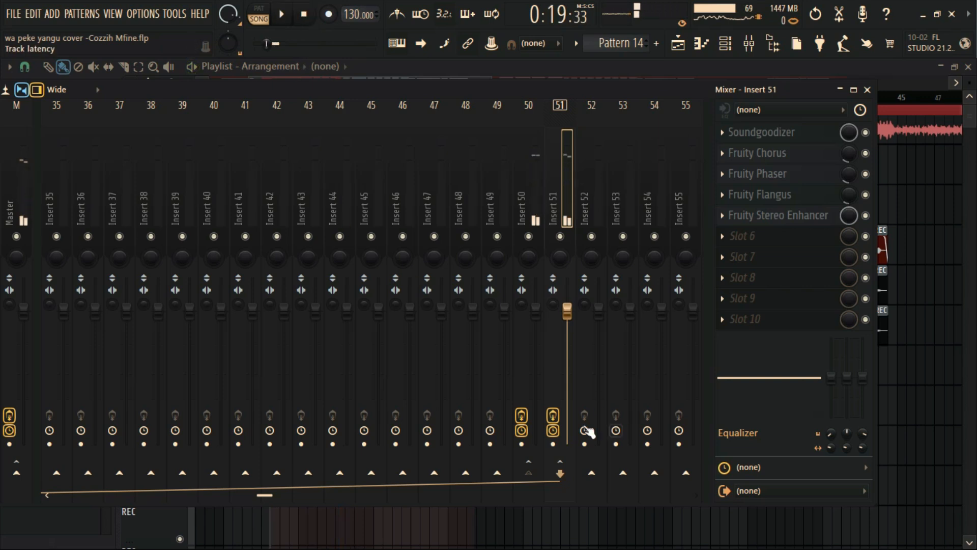
Compare the playing vocals dry and processed by bypassing and re-enabling the effects on Inserts 50 and 51 several times.
left_click(521, 415)
left_click(553, 415)
left_click(281, 15)
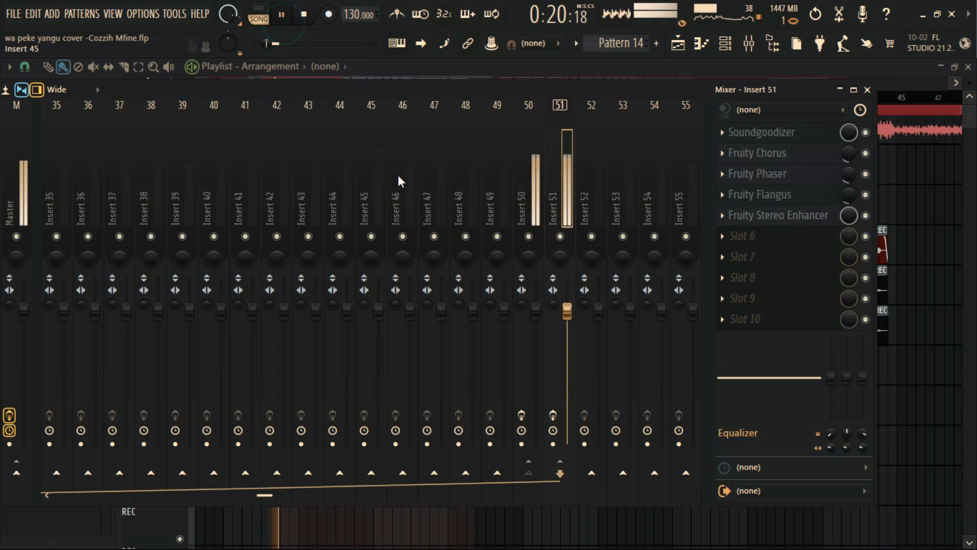
left_click(522, 415)
left_click(555, 416)
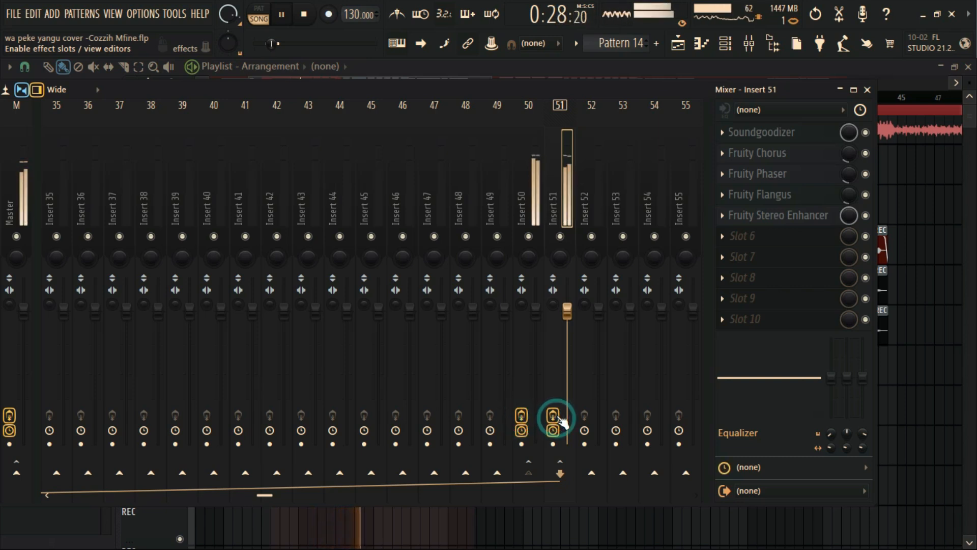
left_click(521, 415)
left_click(552, 417)
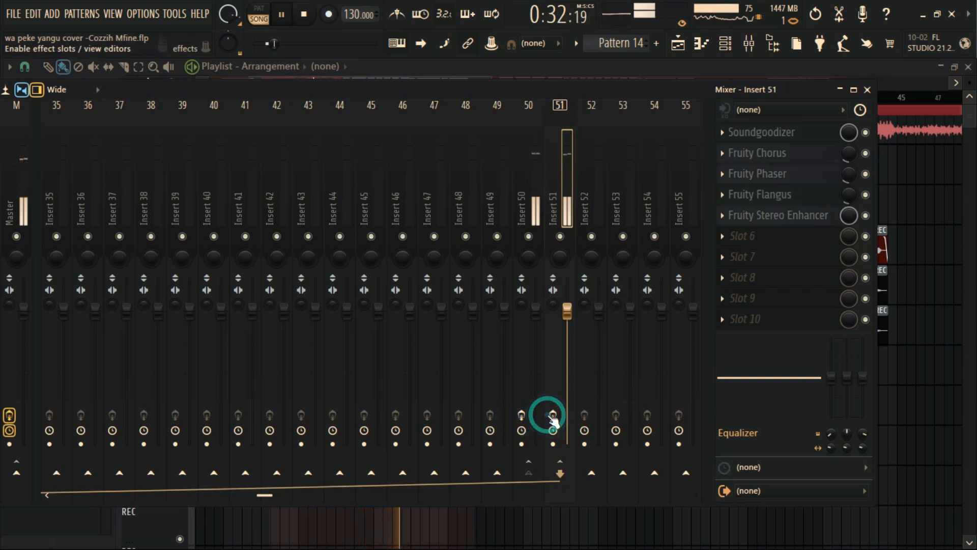
left_click(521, 415)
left_click(553, 415)
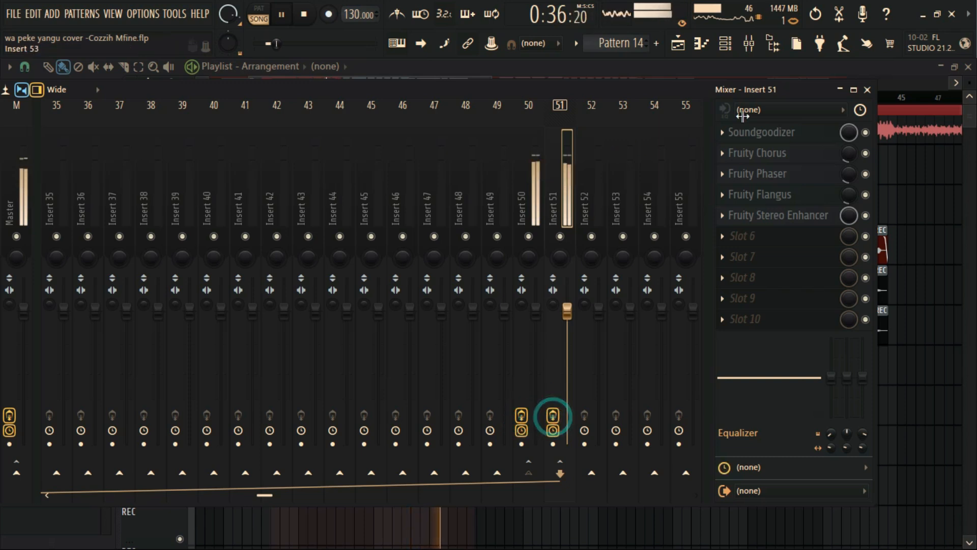
Close the mixer and move playback to the beginning of the arrangement.
left_click(867, 89)
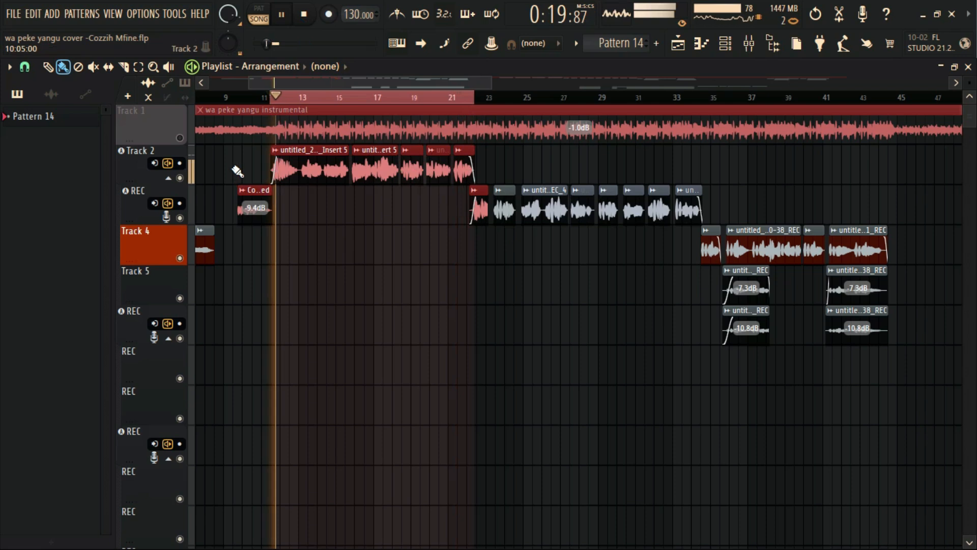
scroll(392, 101, "down", 5)
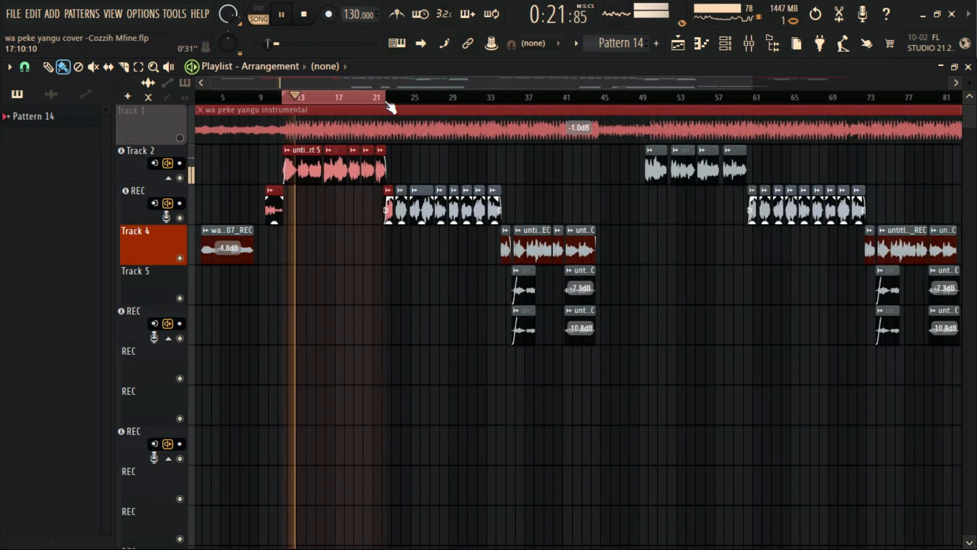
left_click(204, 100)
left_click(201, 99)
left_click(281, 15)
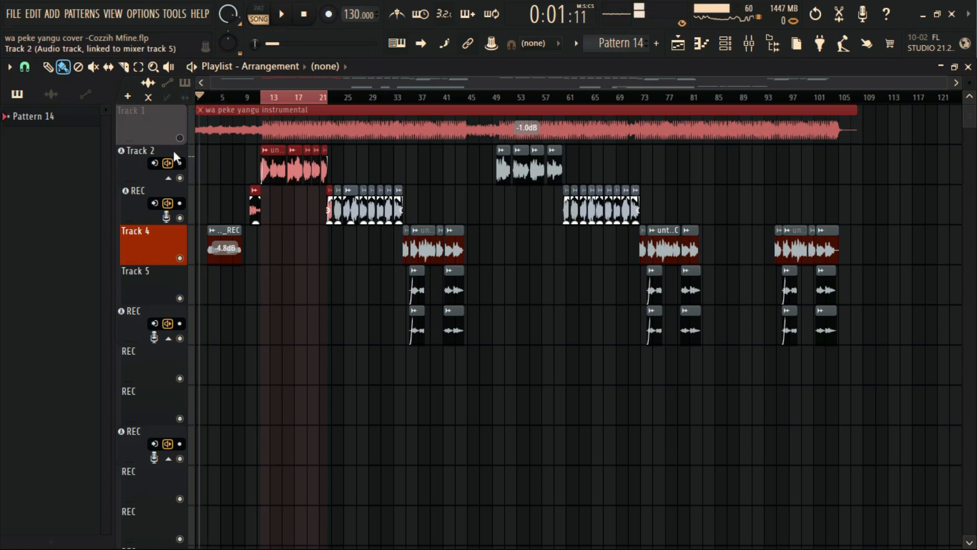
Clear the playlist time selection, unmute the instrumental on Track 1 and play the full mix from the start.
left_click(202, 99)
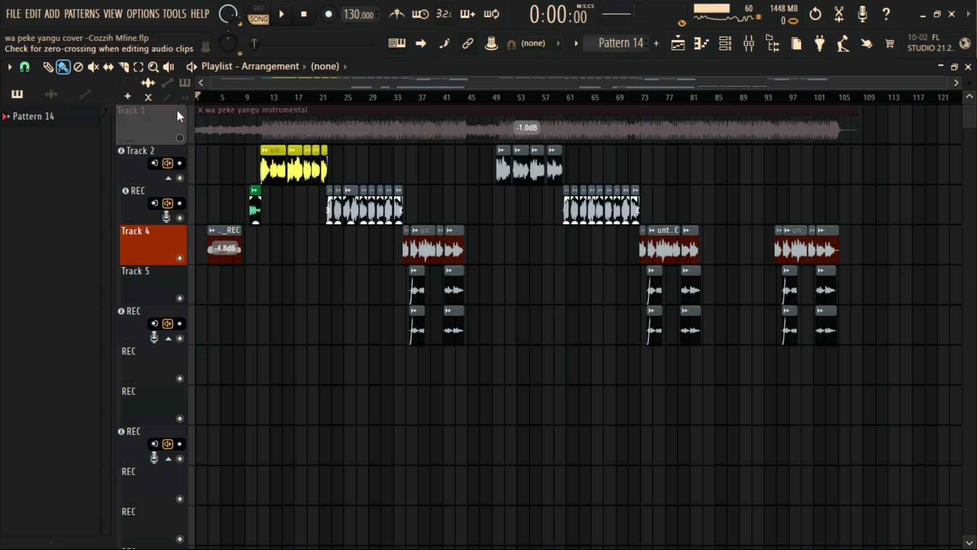
left_click(180, 138)
left_click(281, 14)
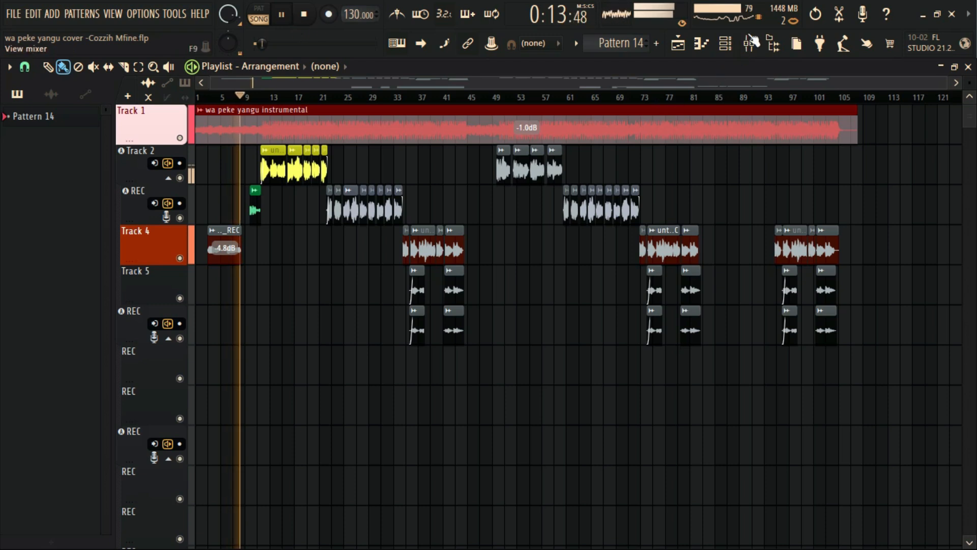
Open the mixer to view the effect chain on Insert 1, and close it again.
left_click(749, 45)
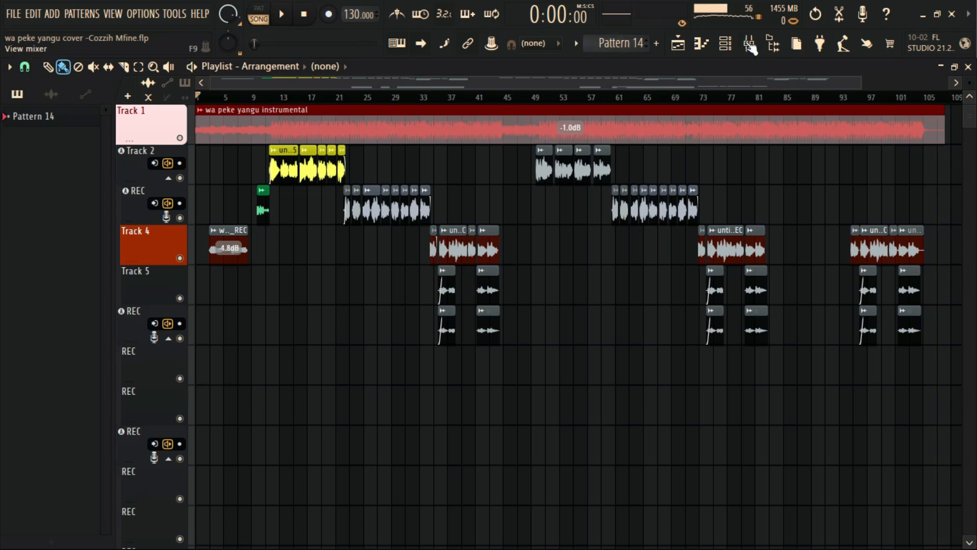
left_click(750, 46)
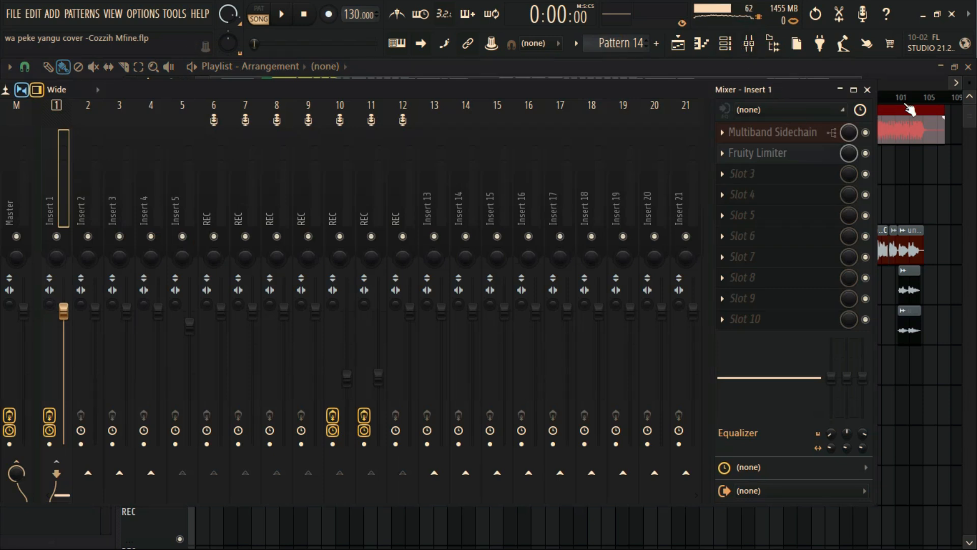
left_click(867, 91)
Select the playlist time range from bar 73 to about bar 82 over the second chorus vocals and play it.
scroll(703, 102, "down", 3)
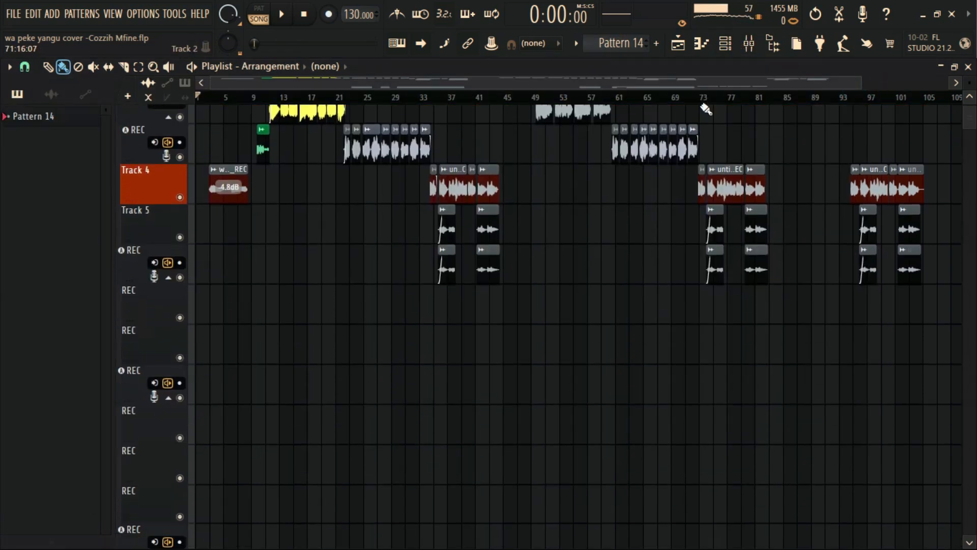
left_click(711, 100)
left_click(701, 97)
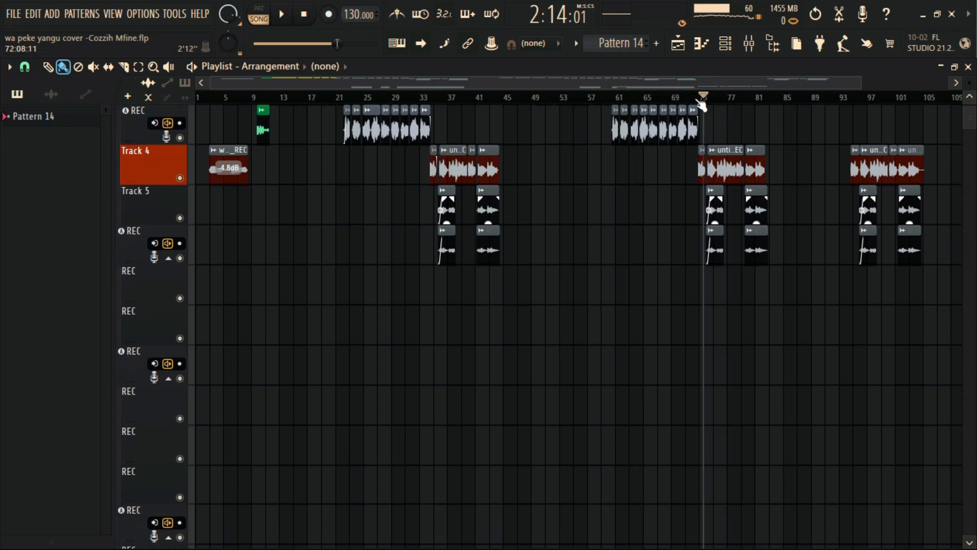
left_click(708, 97)
left_click_drag(702, 98, 769, 107)
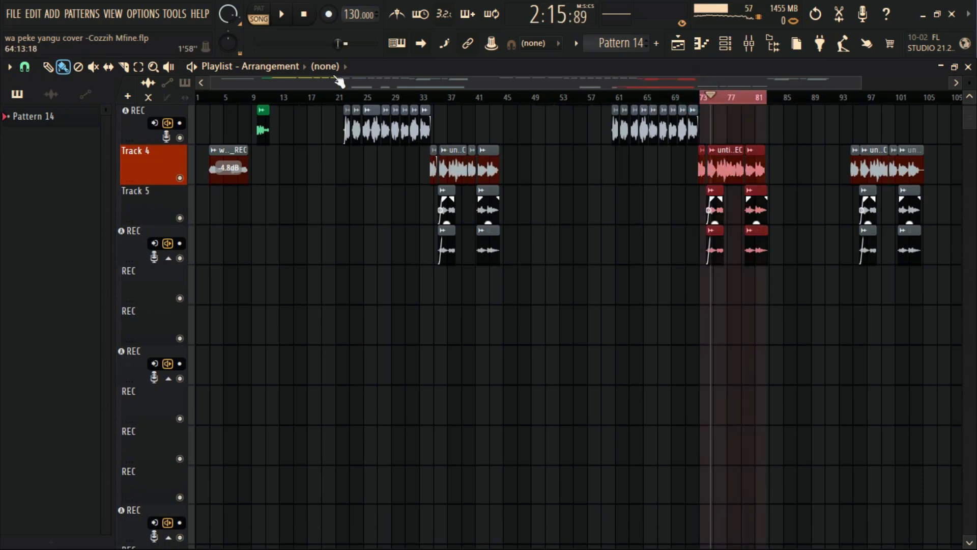
left_click(282, 14)
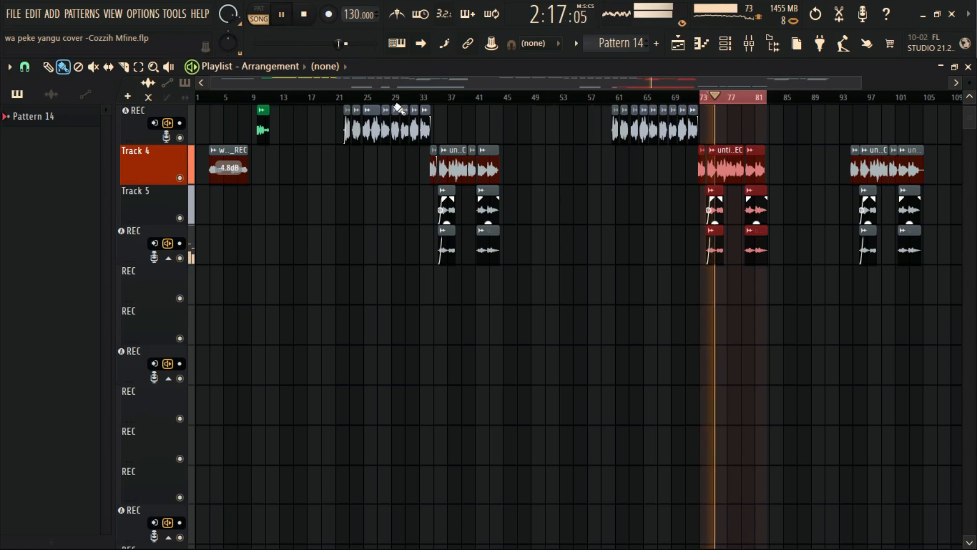
Mute the instrumental on Track 1 to hear the selected chorus vocals alone, and stop playback.
scroll(530, 231, "up", 1)
scroll(530, 232, "up", 1)
left_click(179, 138)
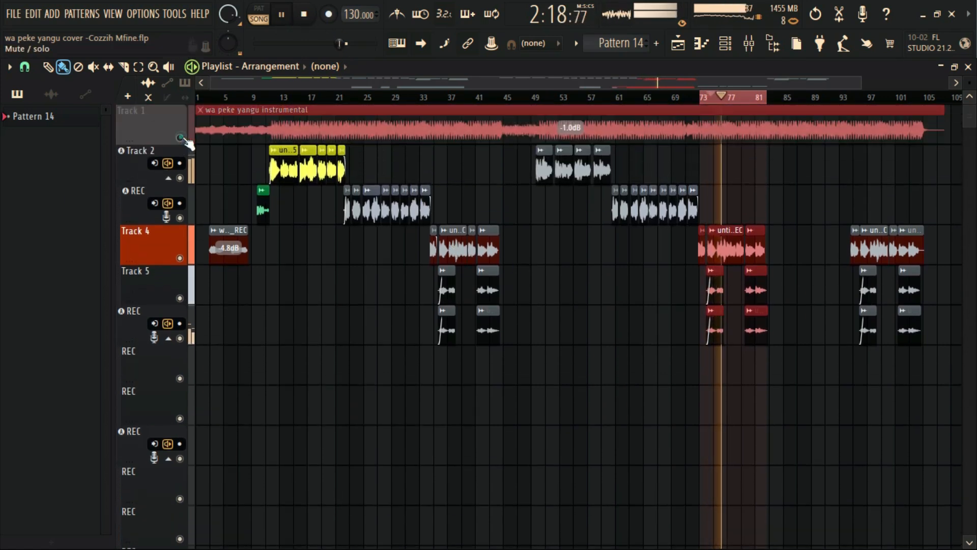
scroll(450, 177, "down", 3)
left_click(314, 15)
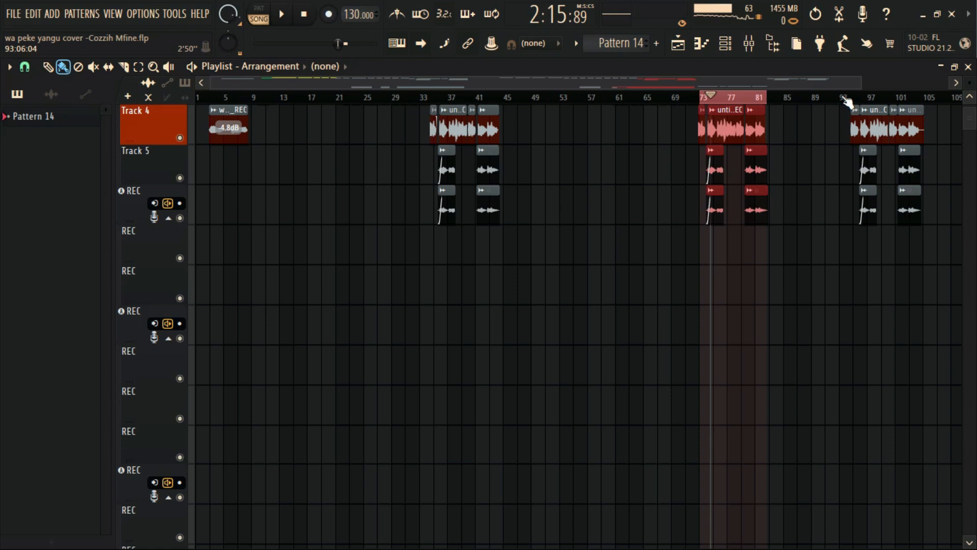
Replay the selected chorus vocals without the instrumental, stop playback and unmute Track 1.
scroll(741, 103, "up", 5)
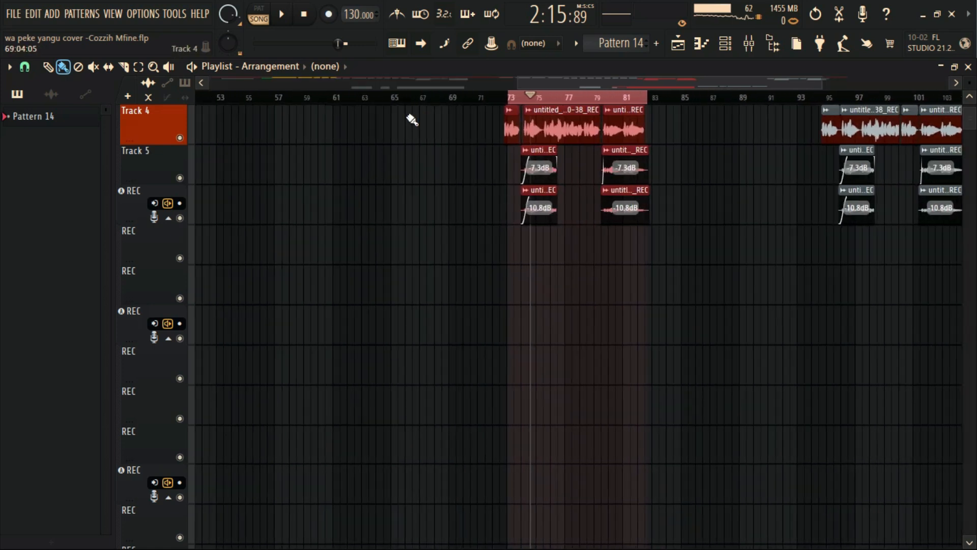
scroll(718, 246, "up", 3)
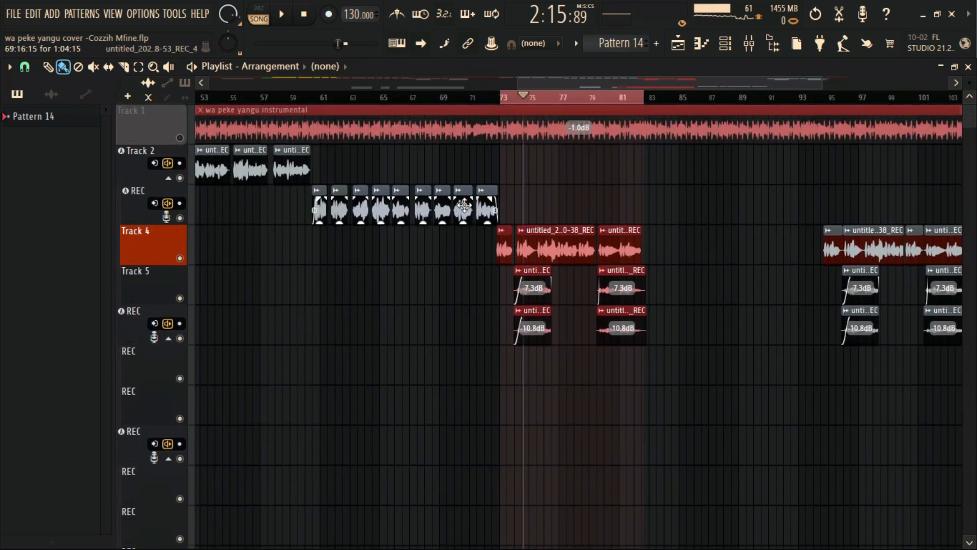
left_click(284, 14)
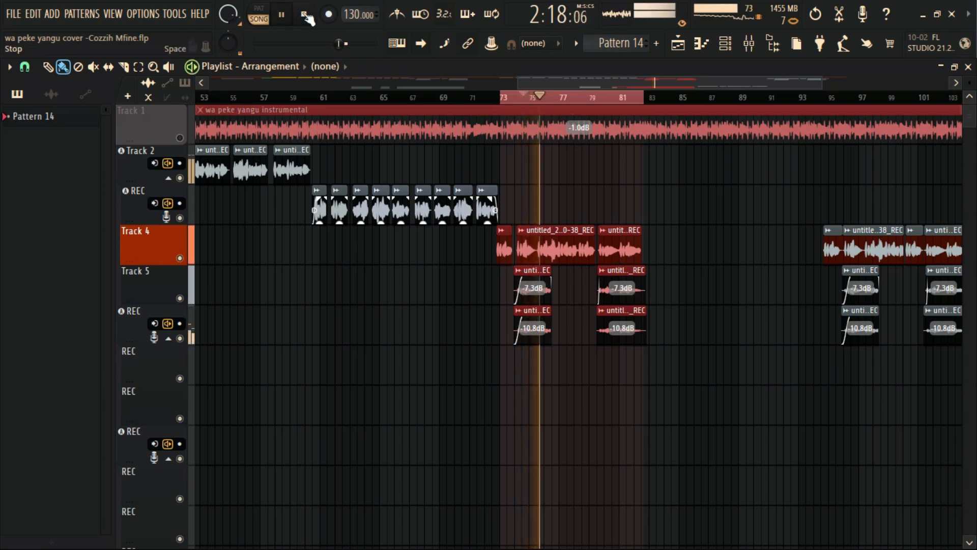
left_click(304, 14)
left_click(284, 16)
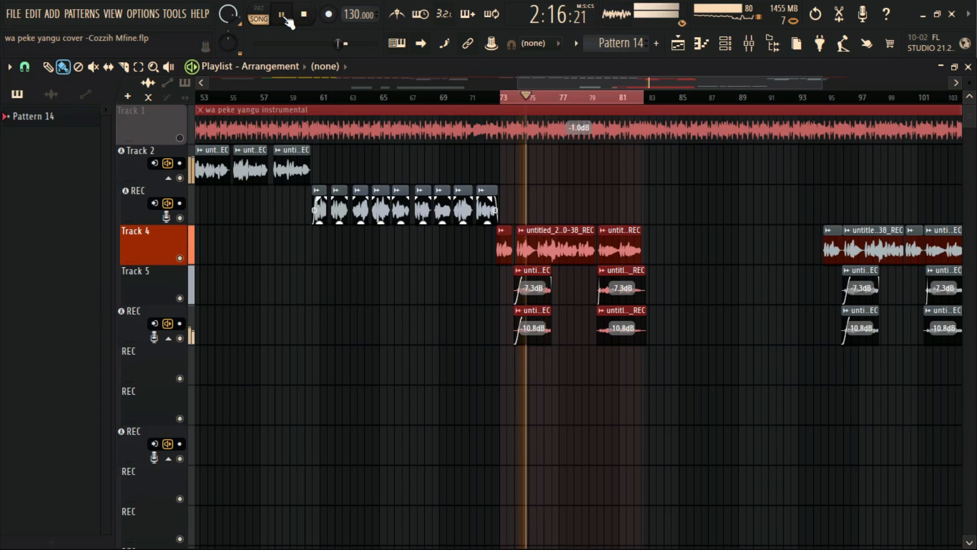
left_click(314, 46)
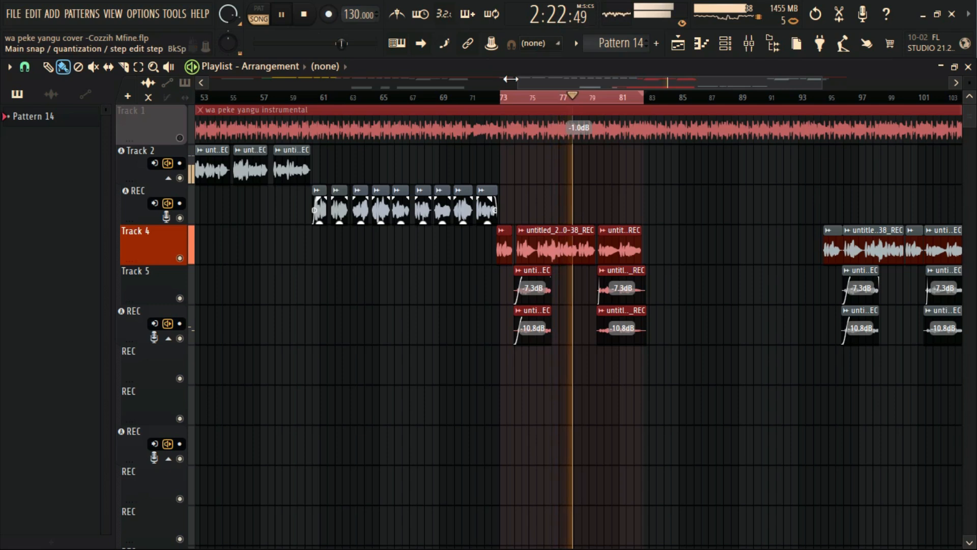
left_click(304, 14)
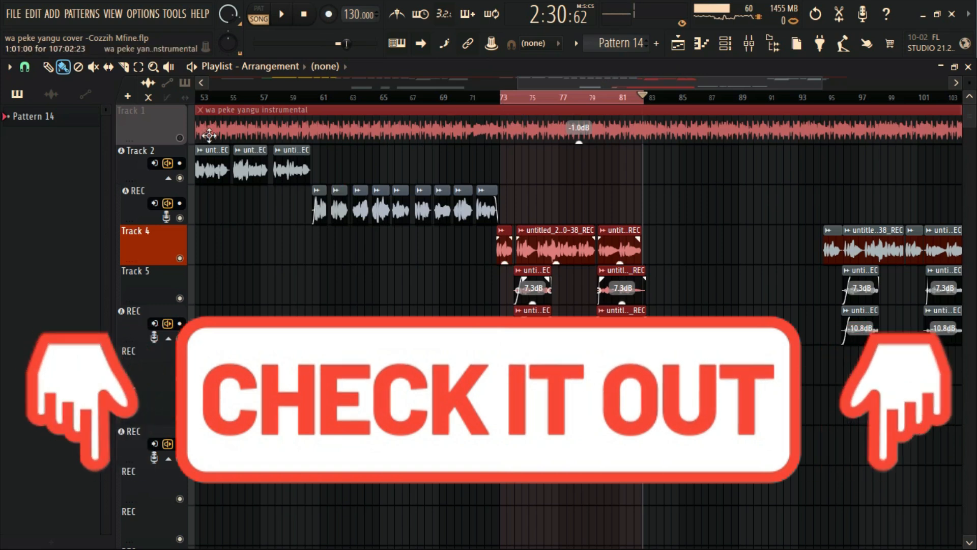
left_click(181, 139)
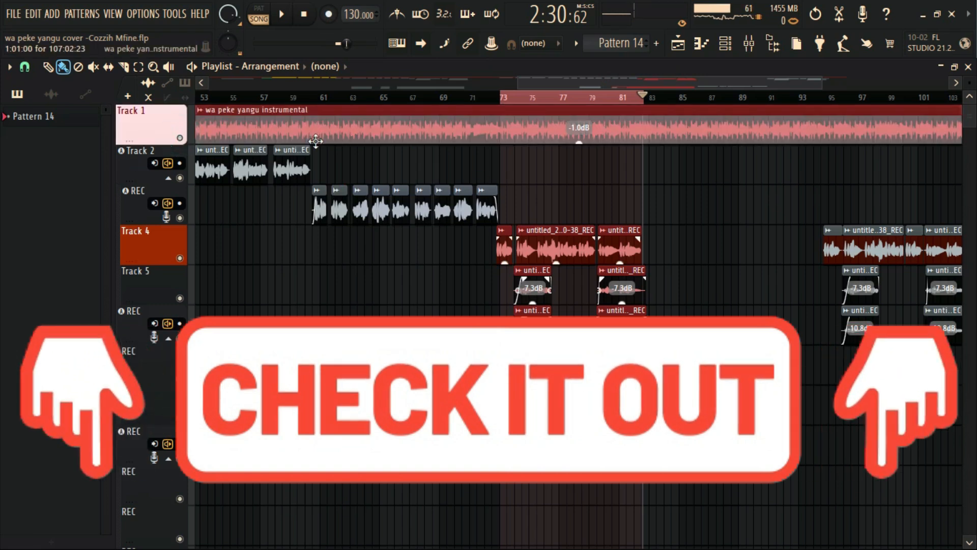